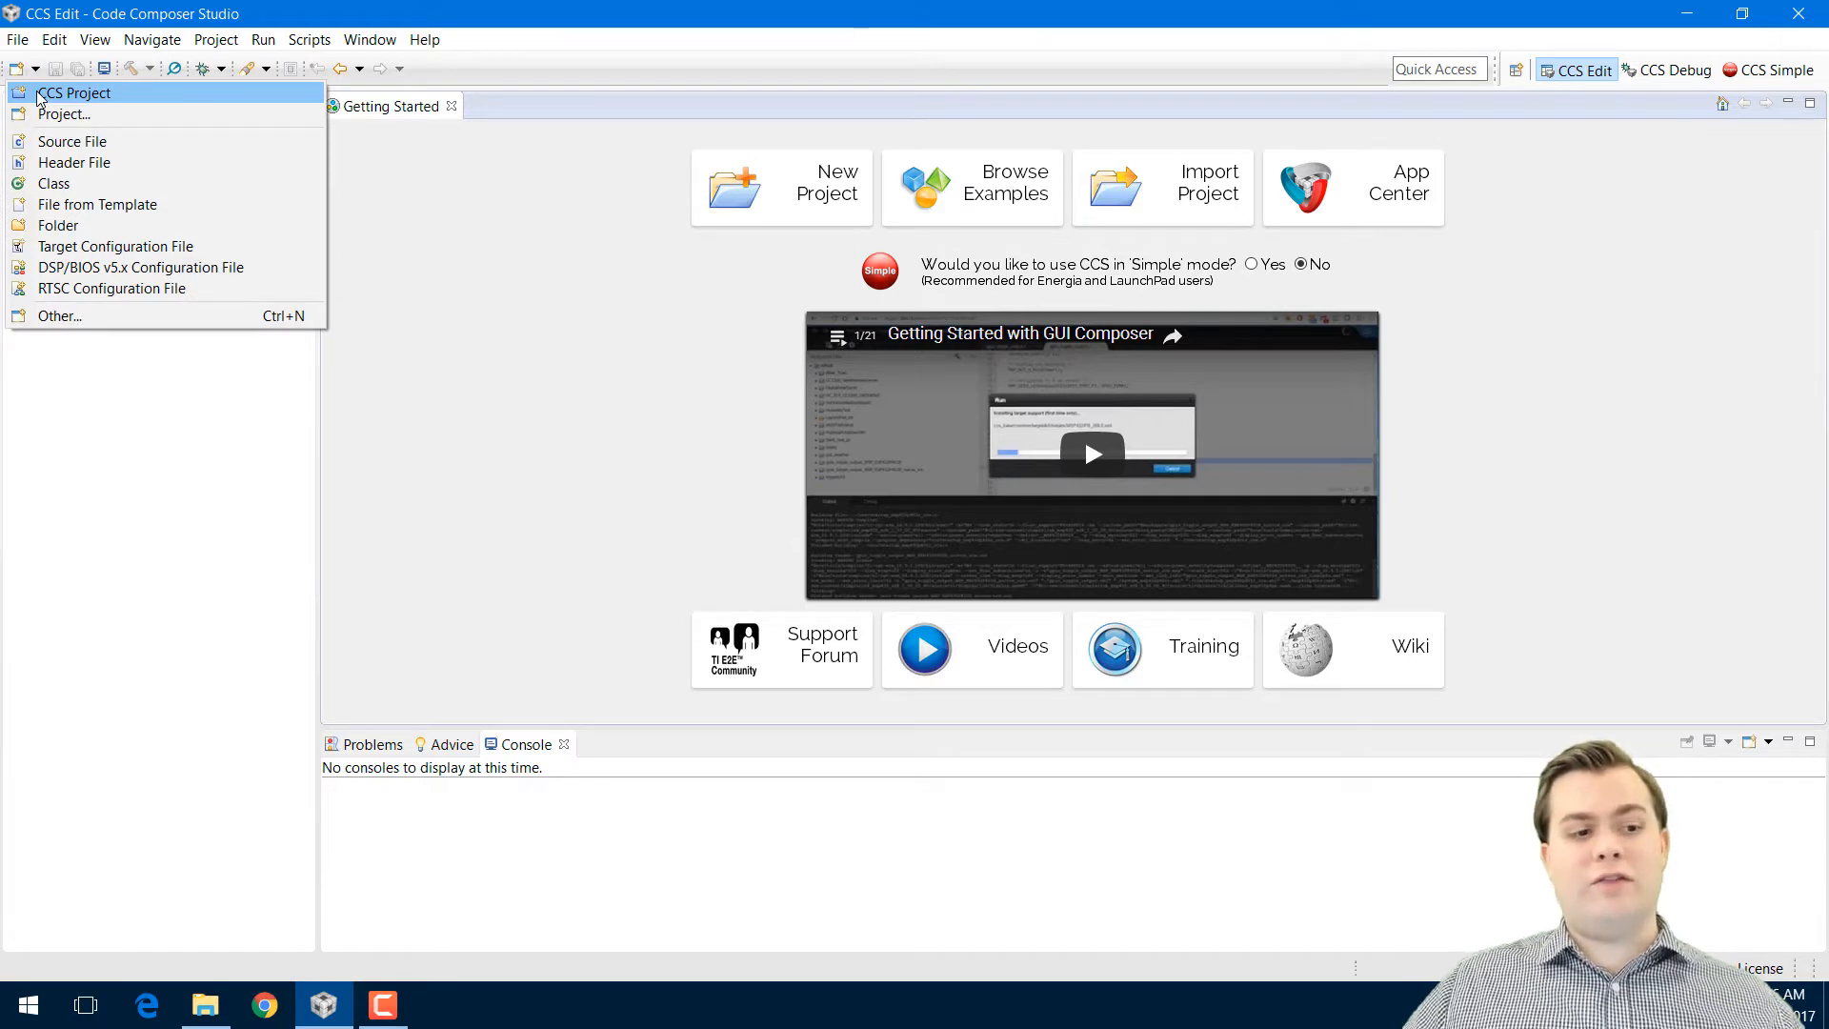
Start a new CCS project for the 2802x Piccolo TMS320F28027 target, connected through the Texas Instruments XDS100v2 USB Debug Probe
left_click(23, 40)
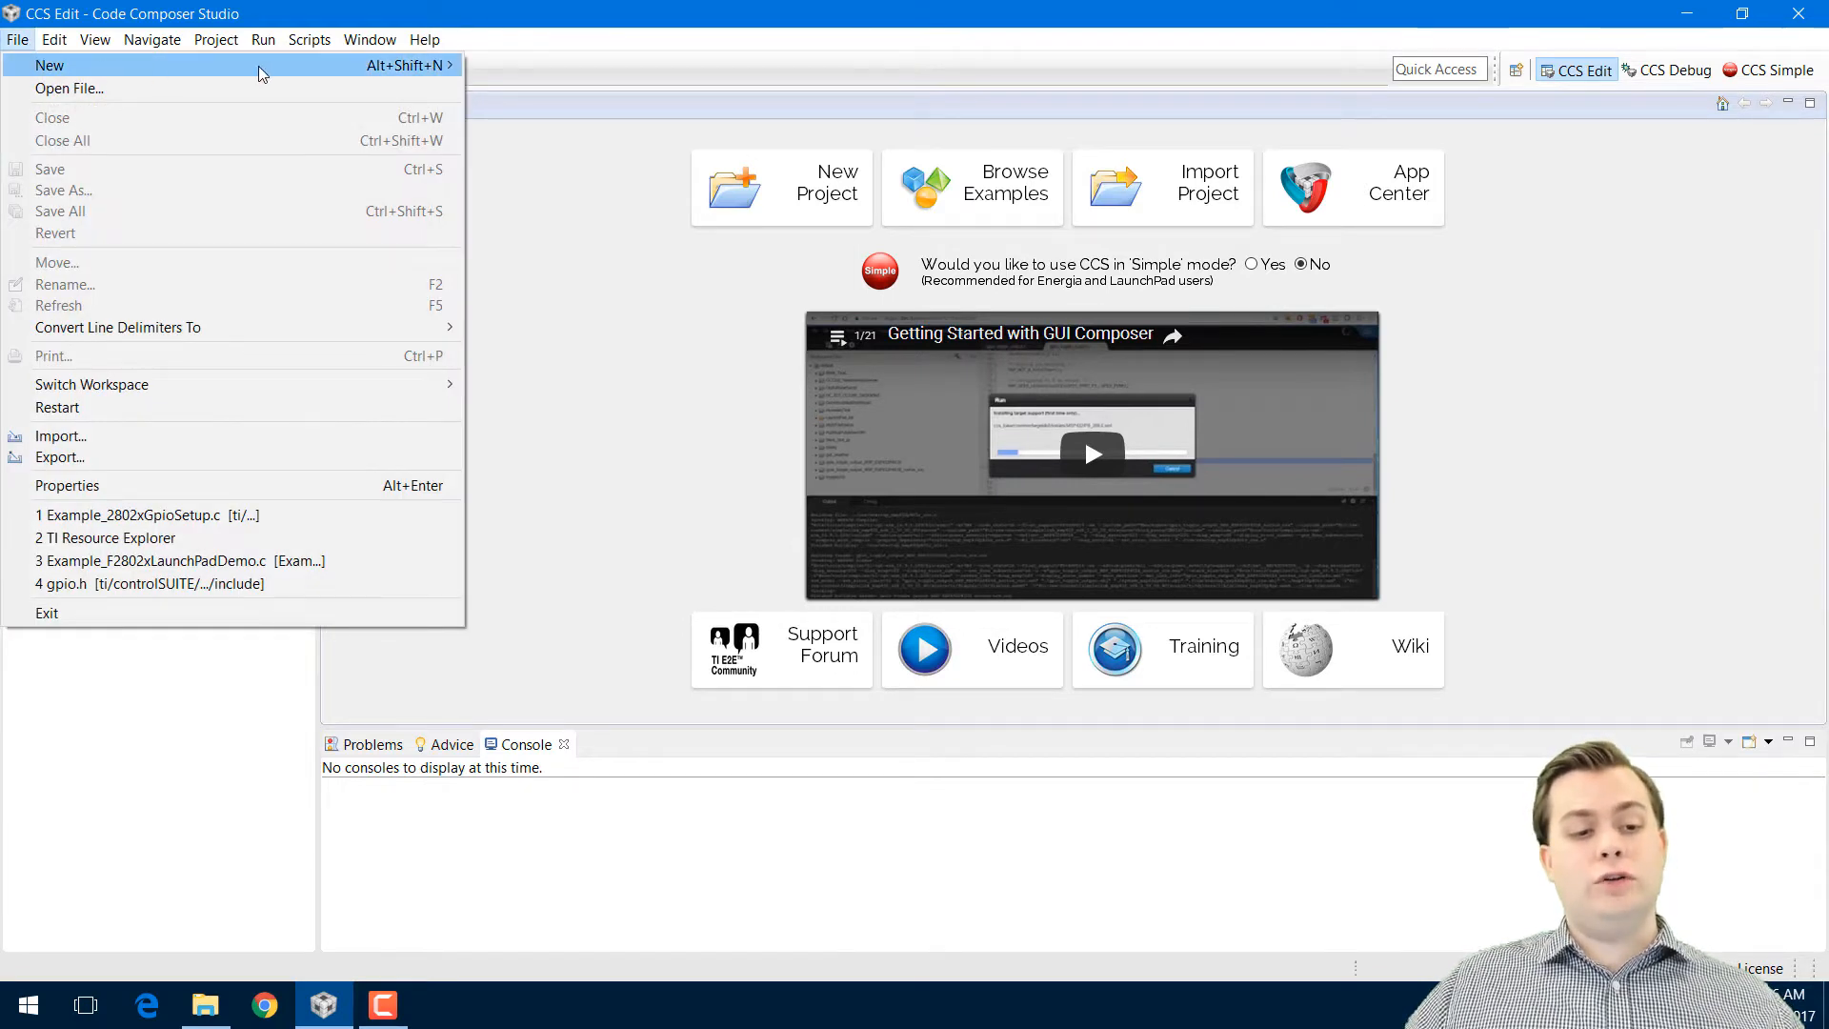
mouse_move(262, 73)
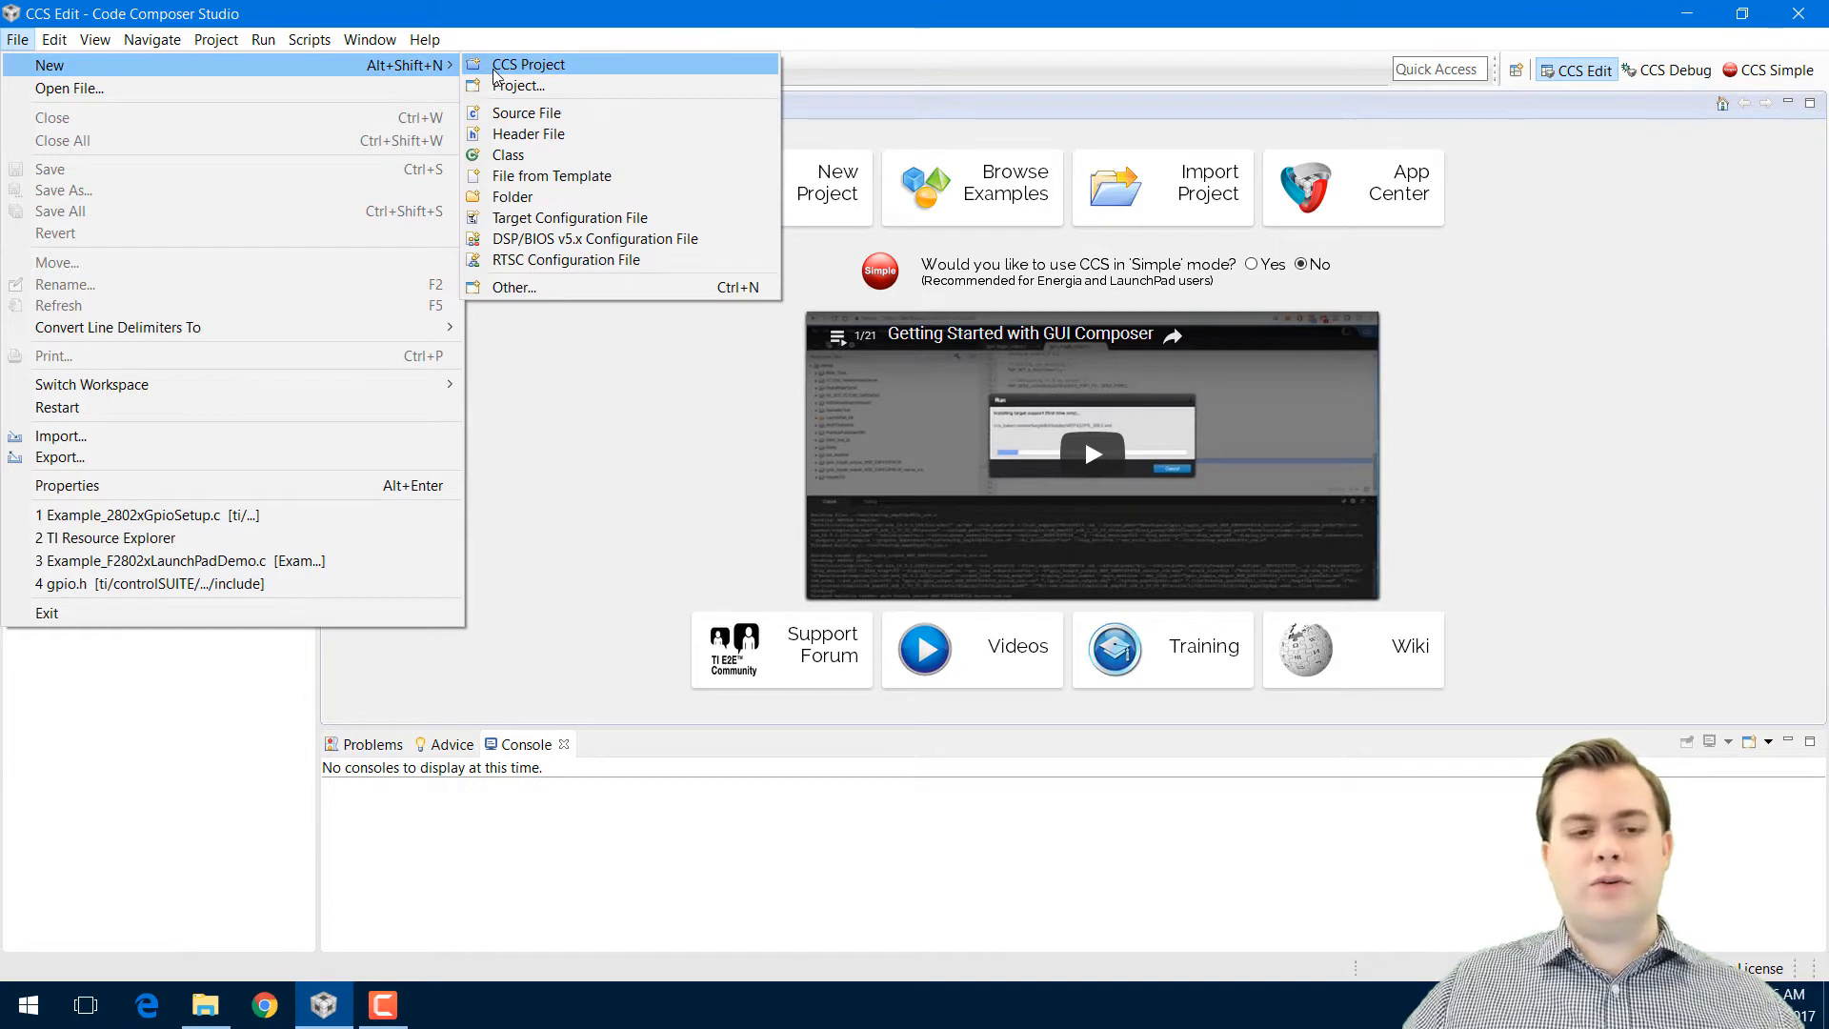
left_click(496, 68)
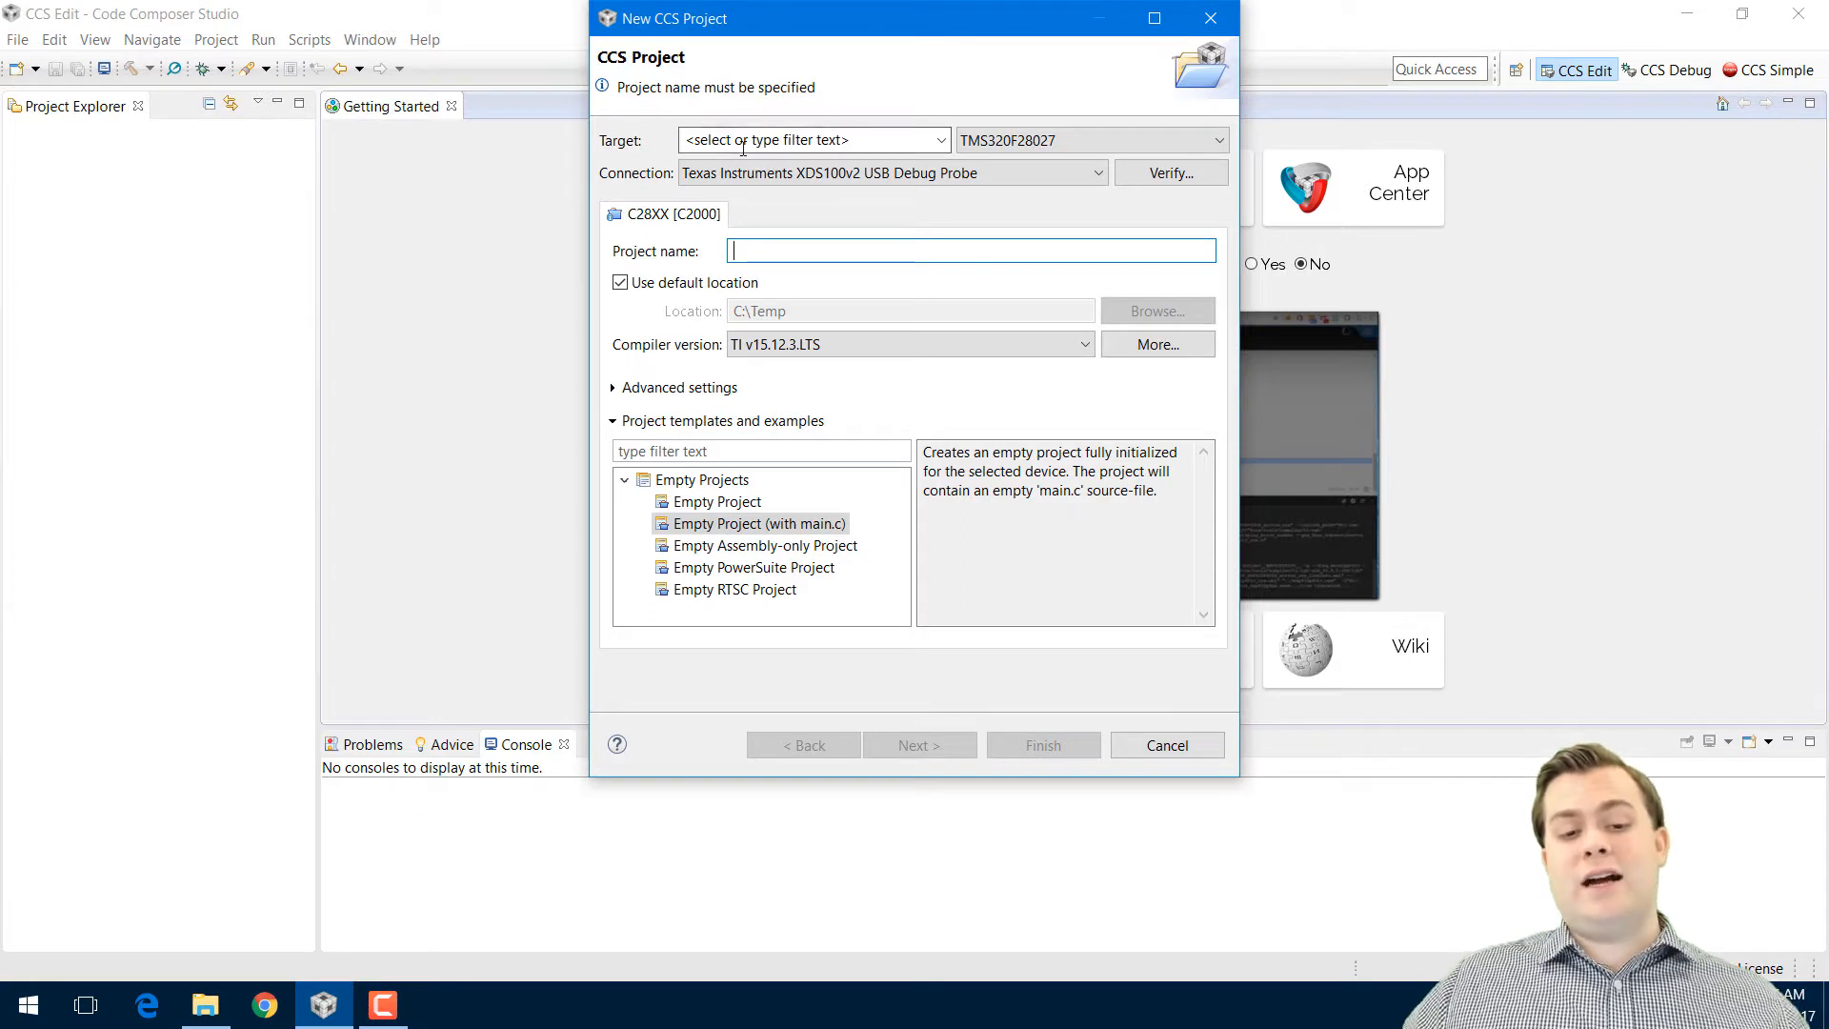
left_click(941, 143)
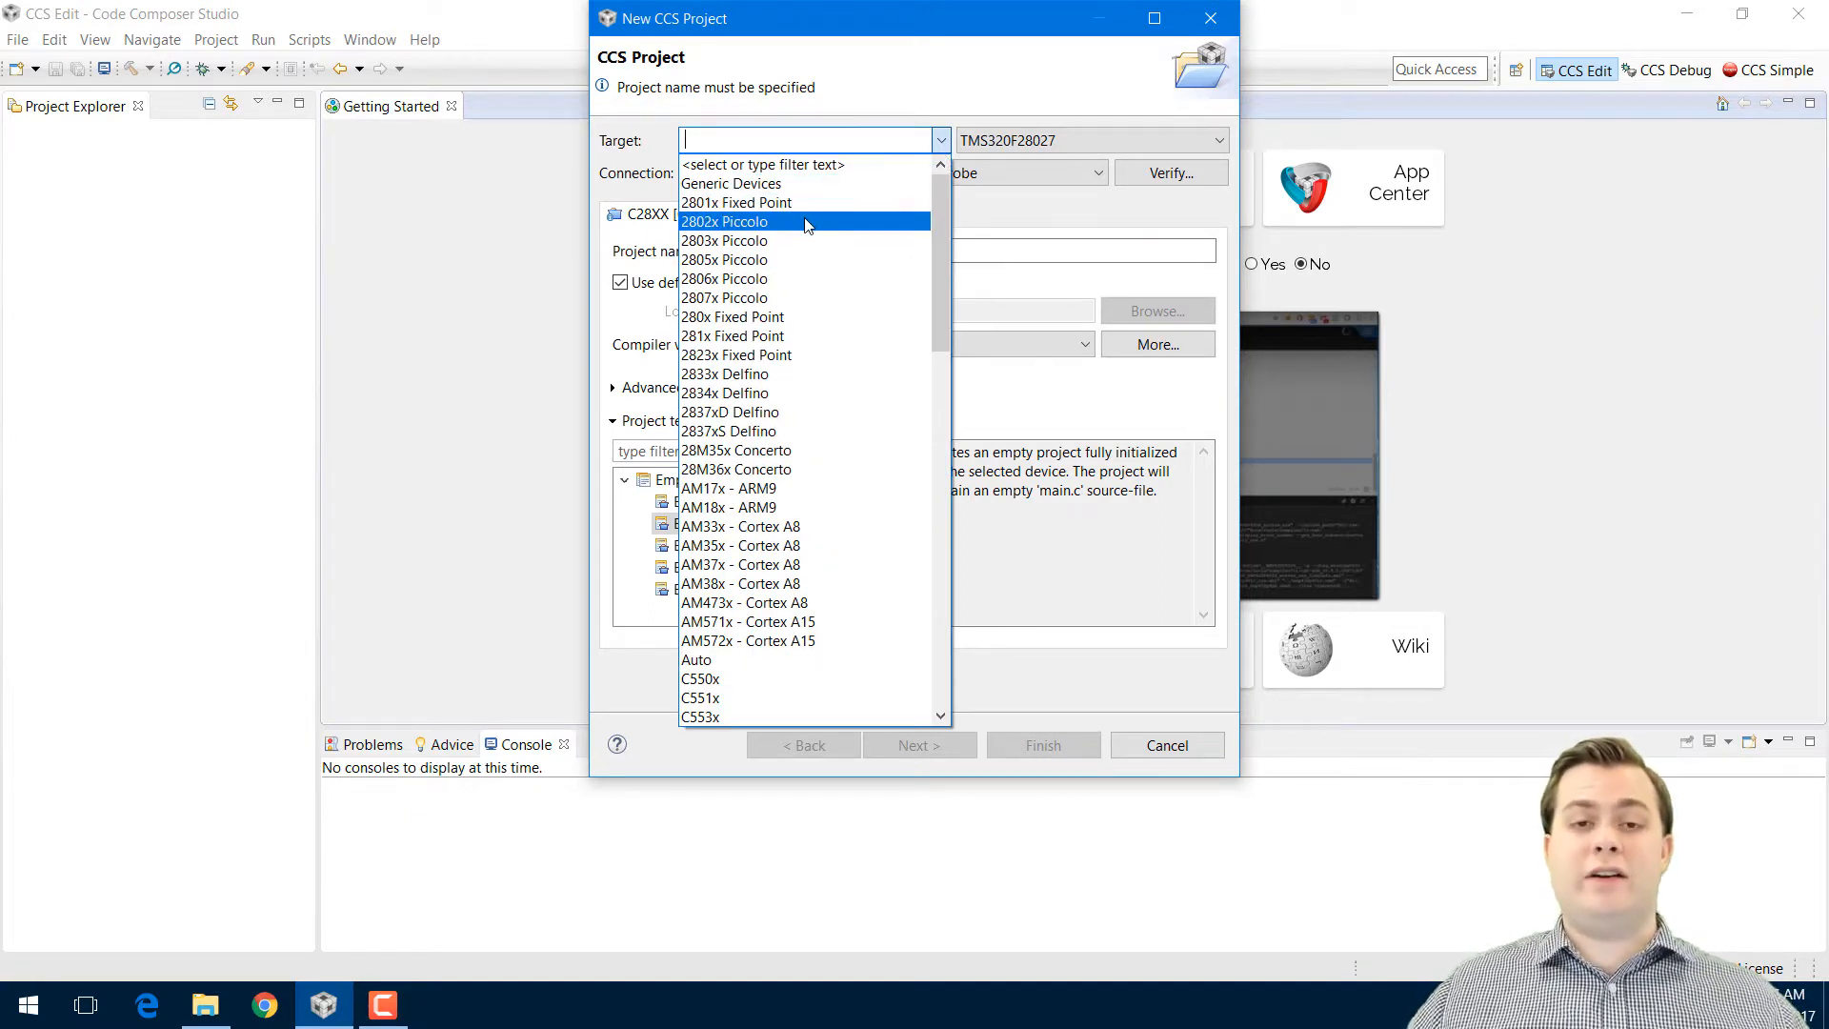
left_click(694, 228)
left_click(985, 143)
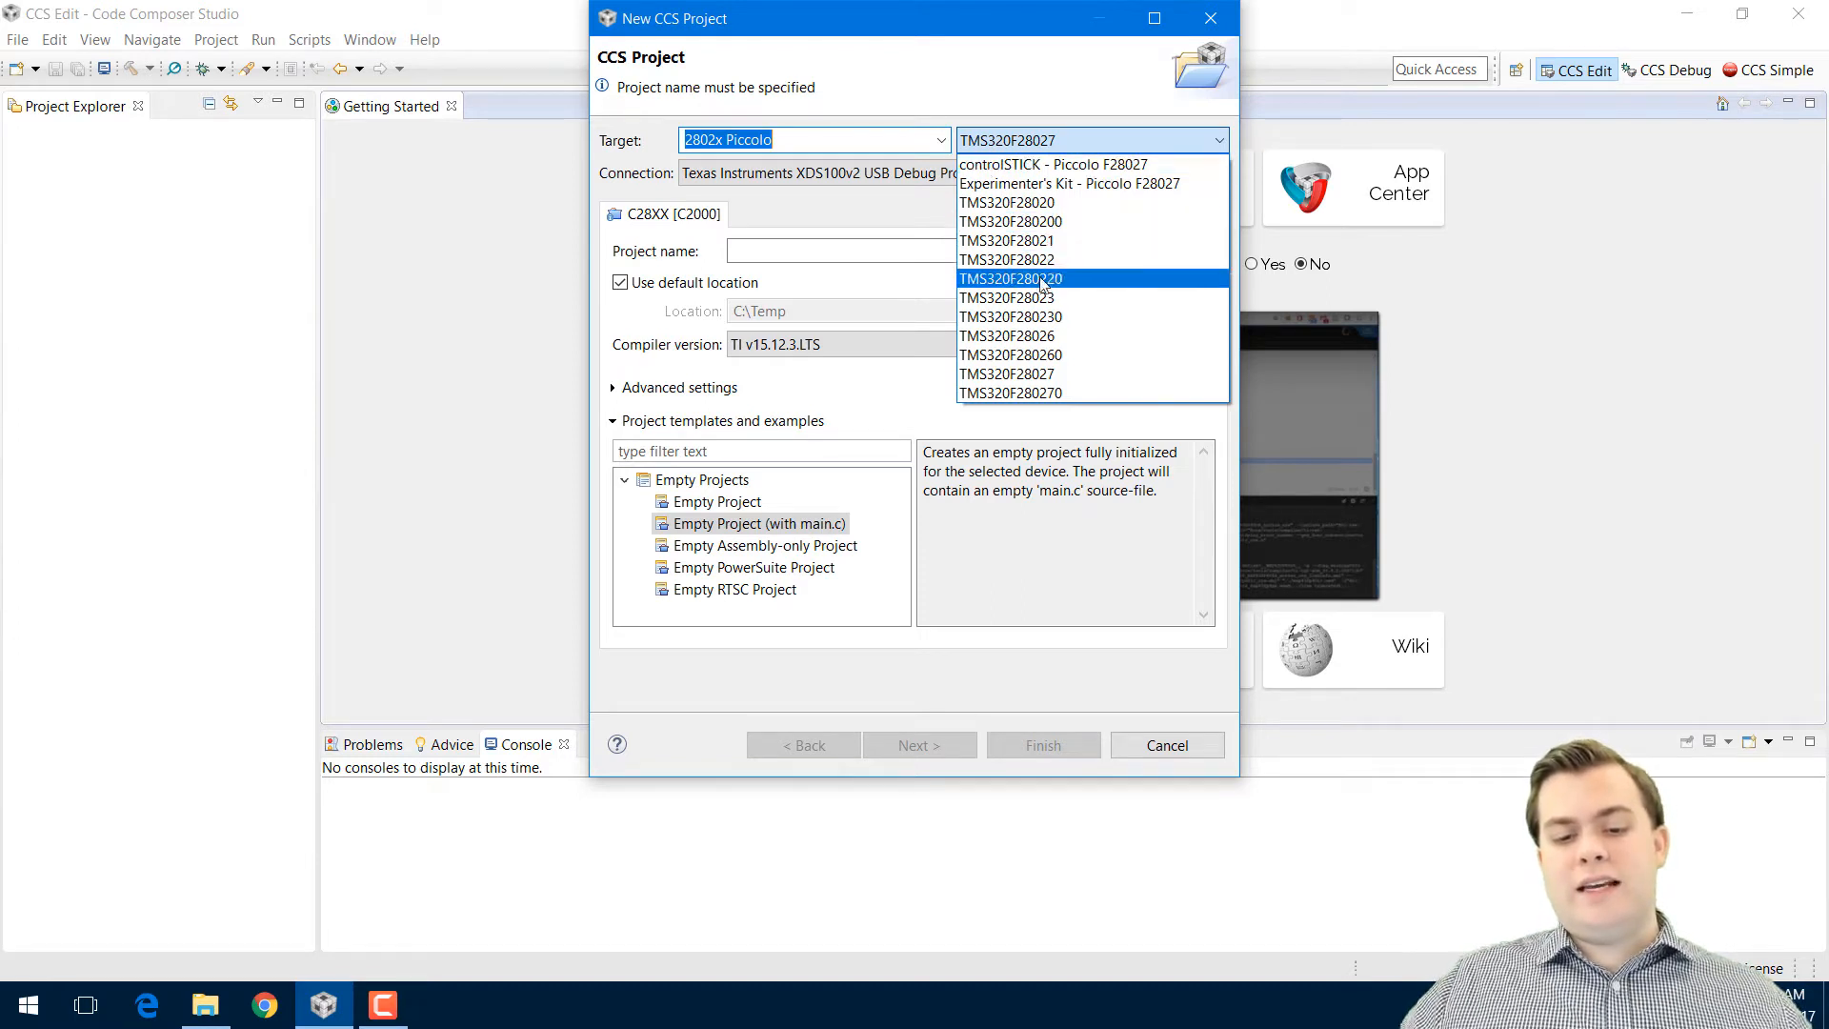
left_click(1071, 374)
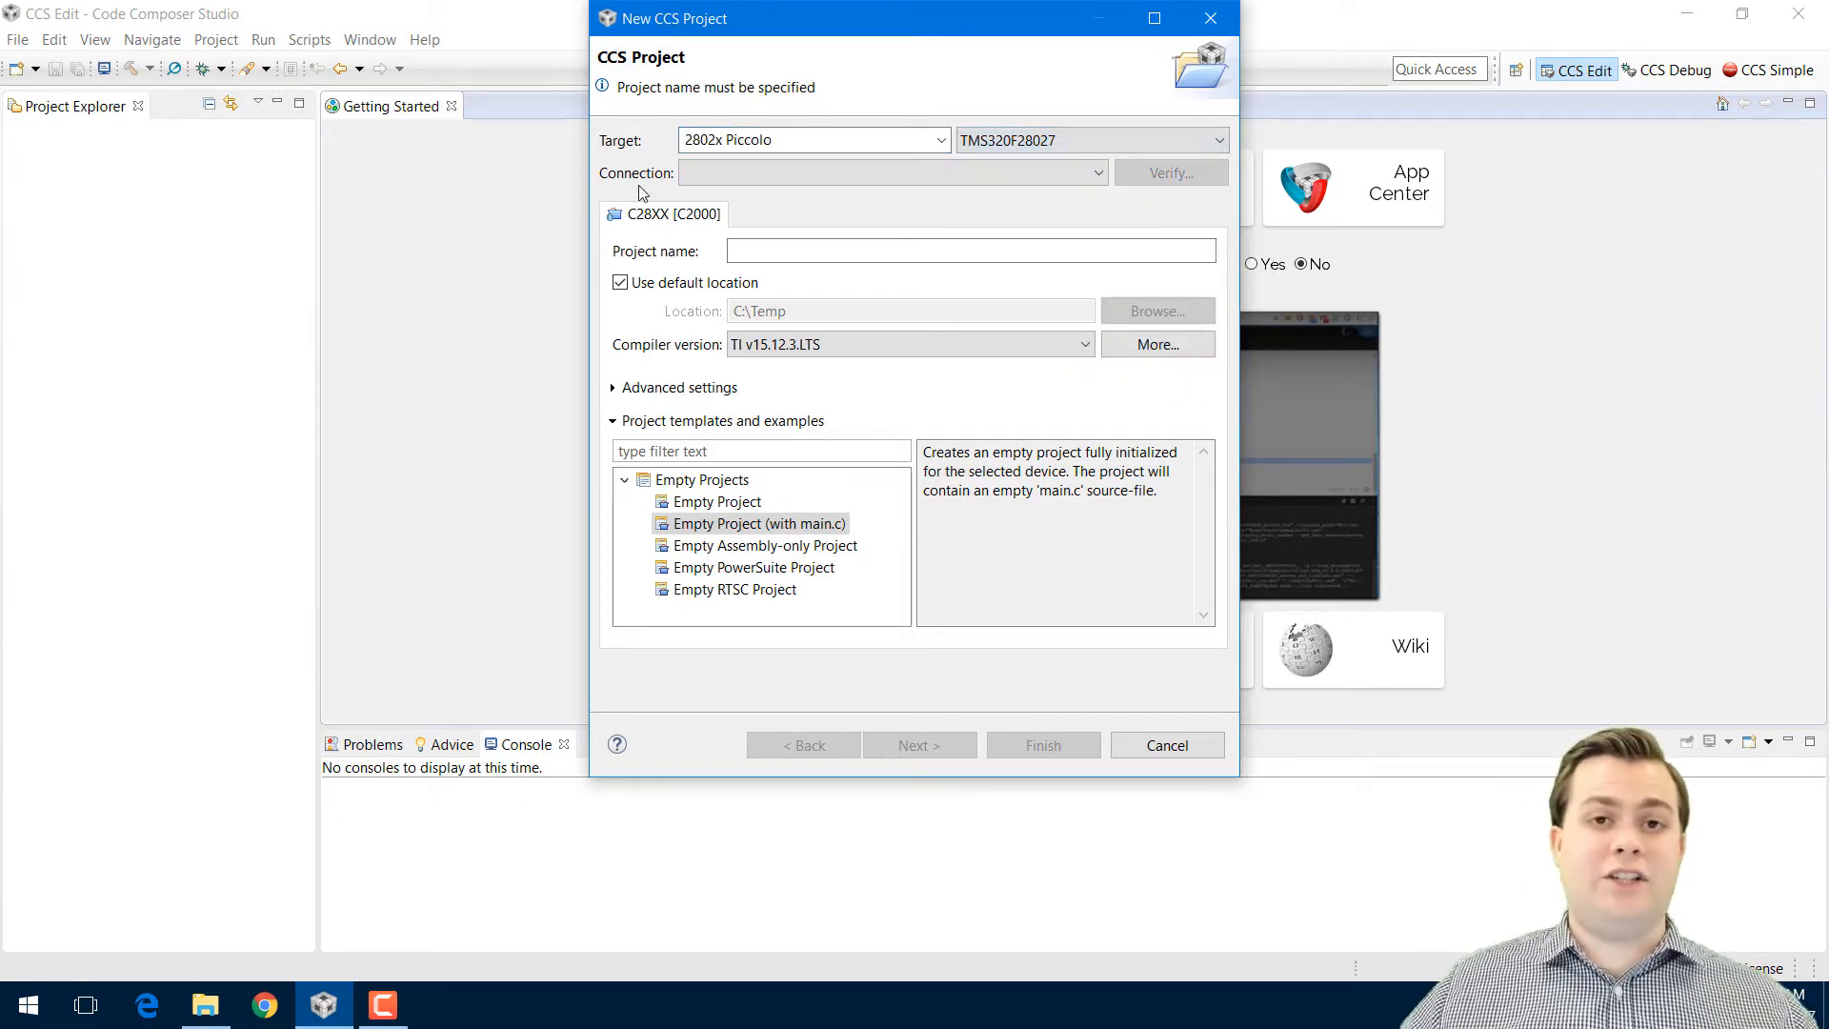
left_click(1097, 174)
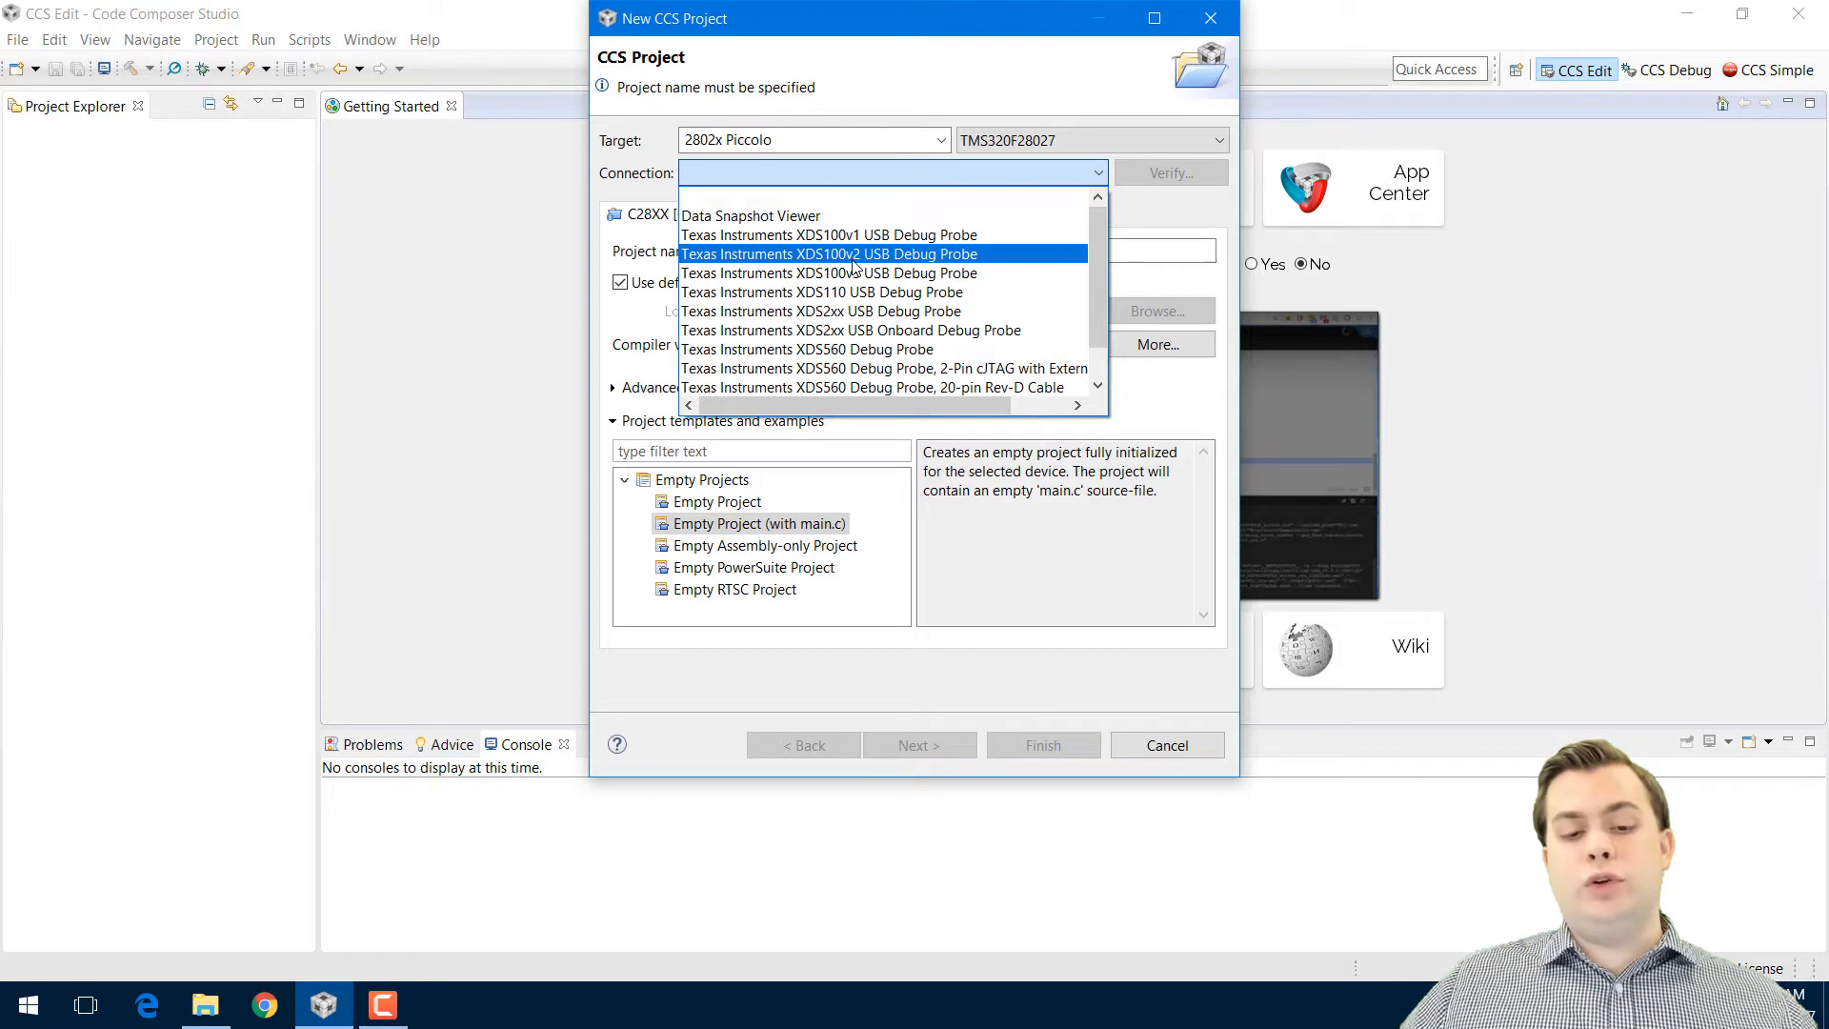
left_click(883, 255)
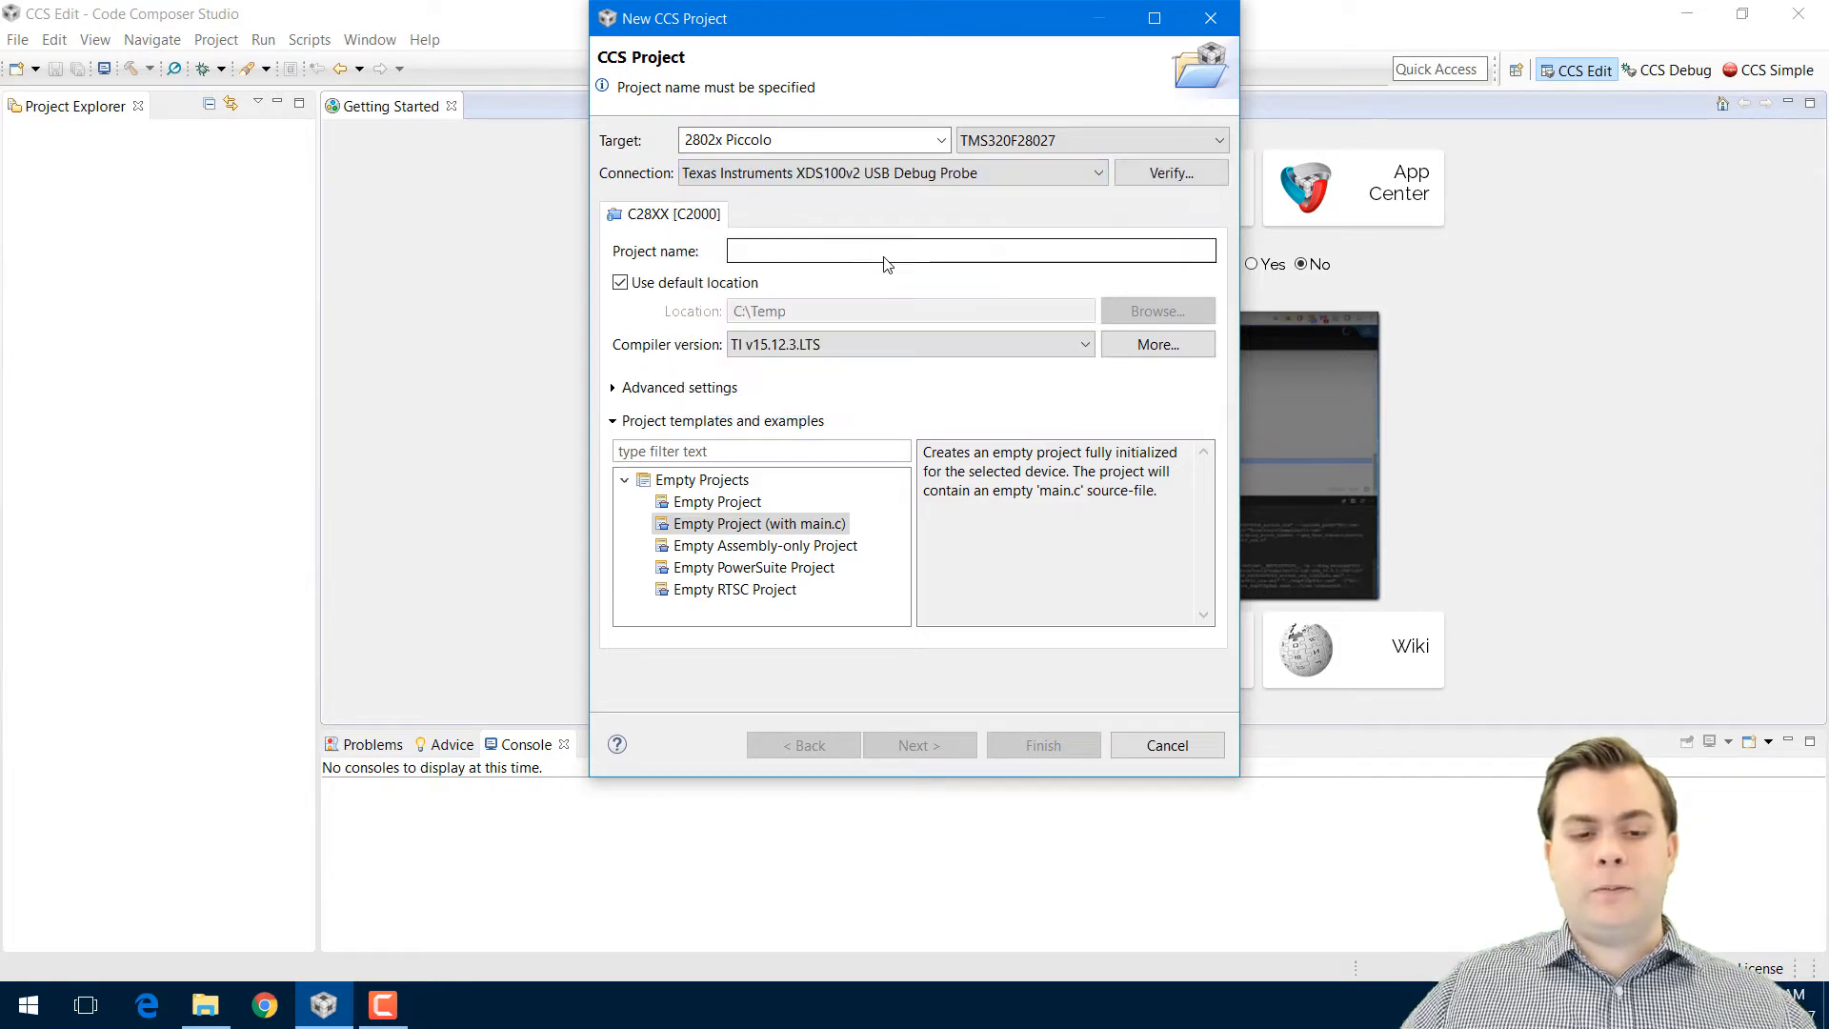
Name the project New_project, select compiler version TI v15.12.3.LTS and create it as an Empty Project (with main.c)
left_click(885, 254)
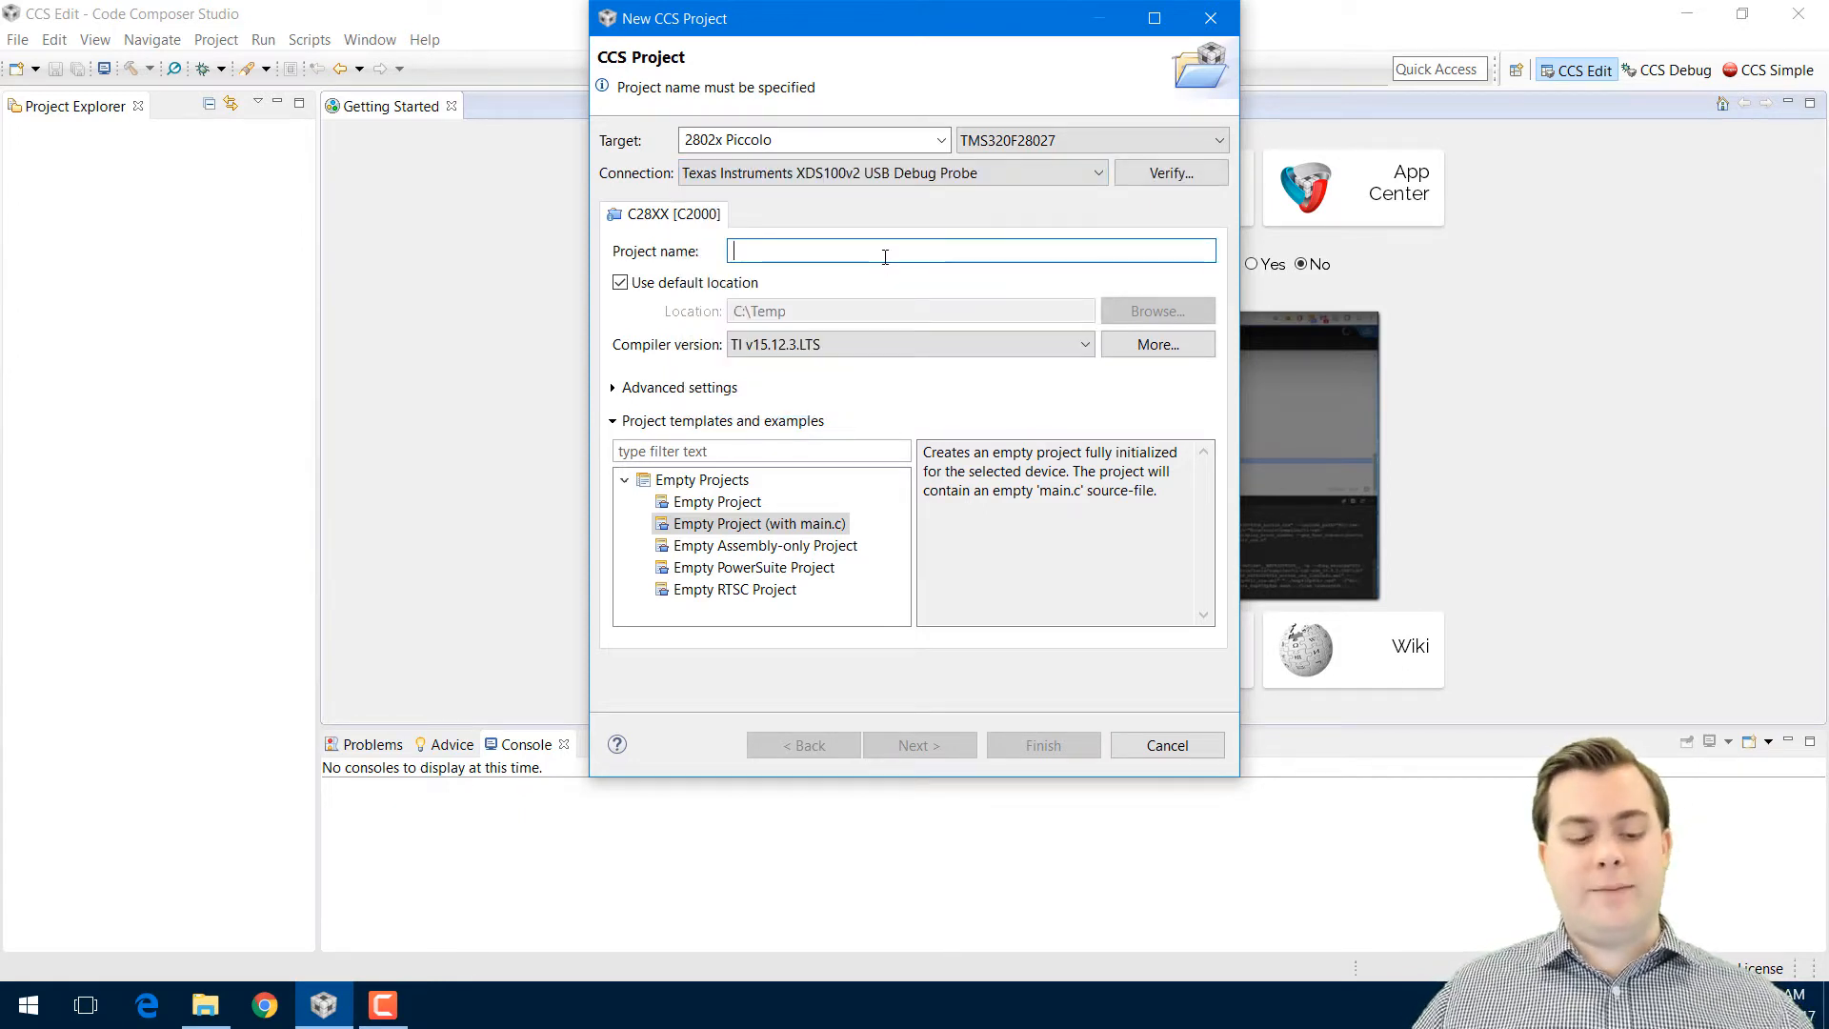
type("Ne")
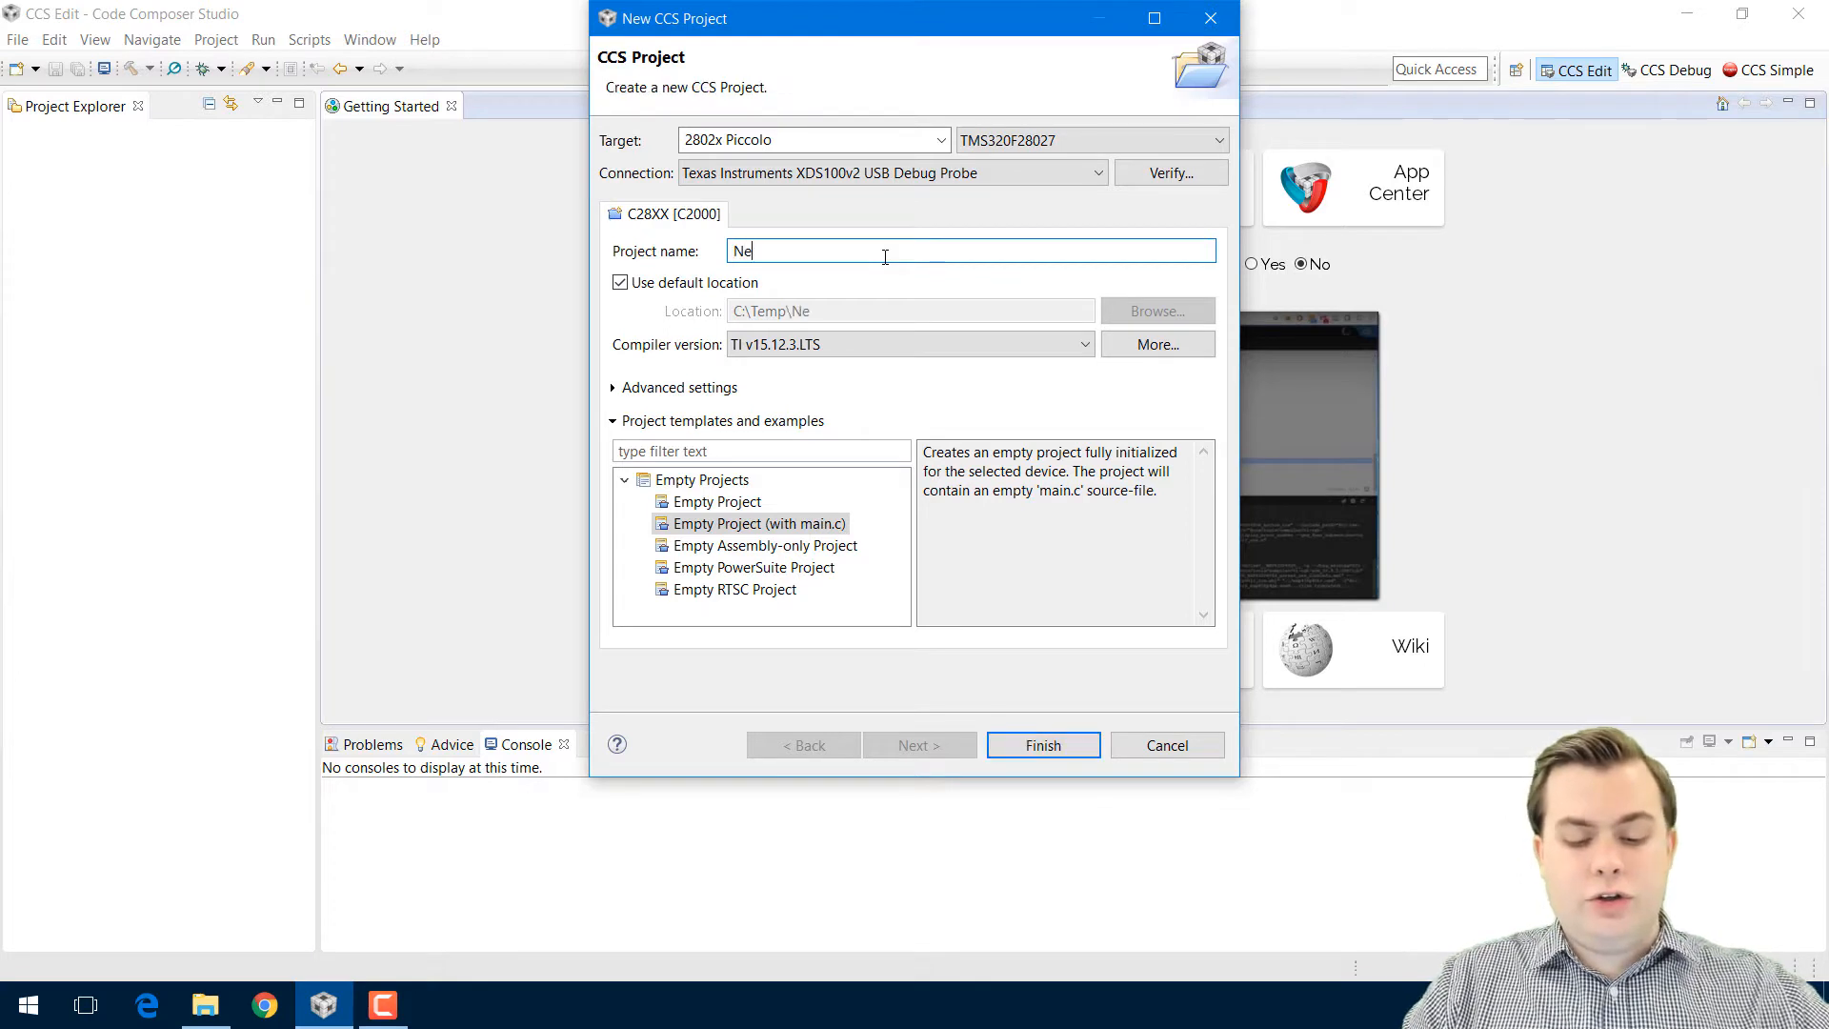
type("w_project")
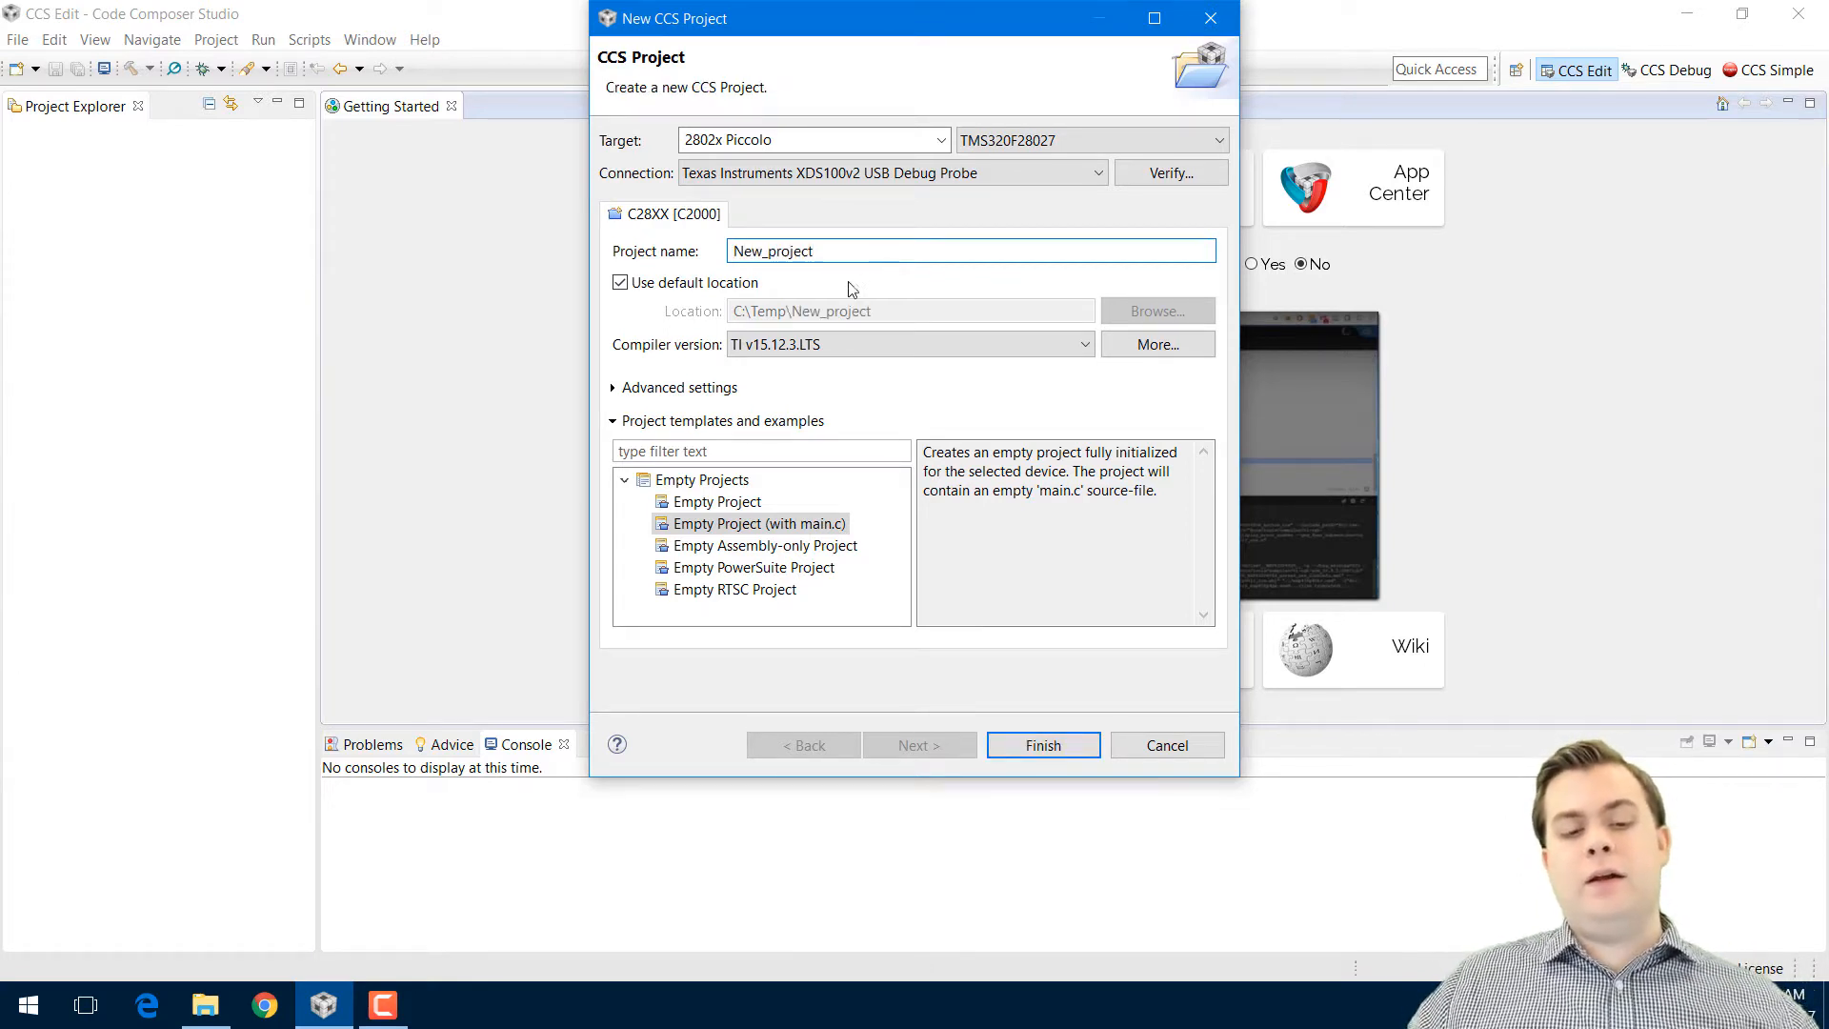
left_click(764, 349)
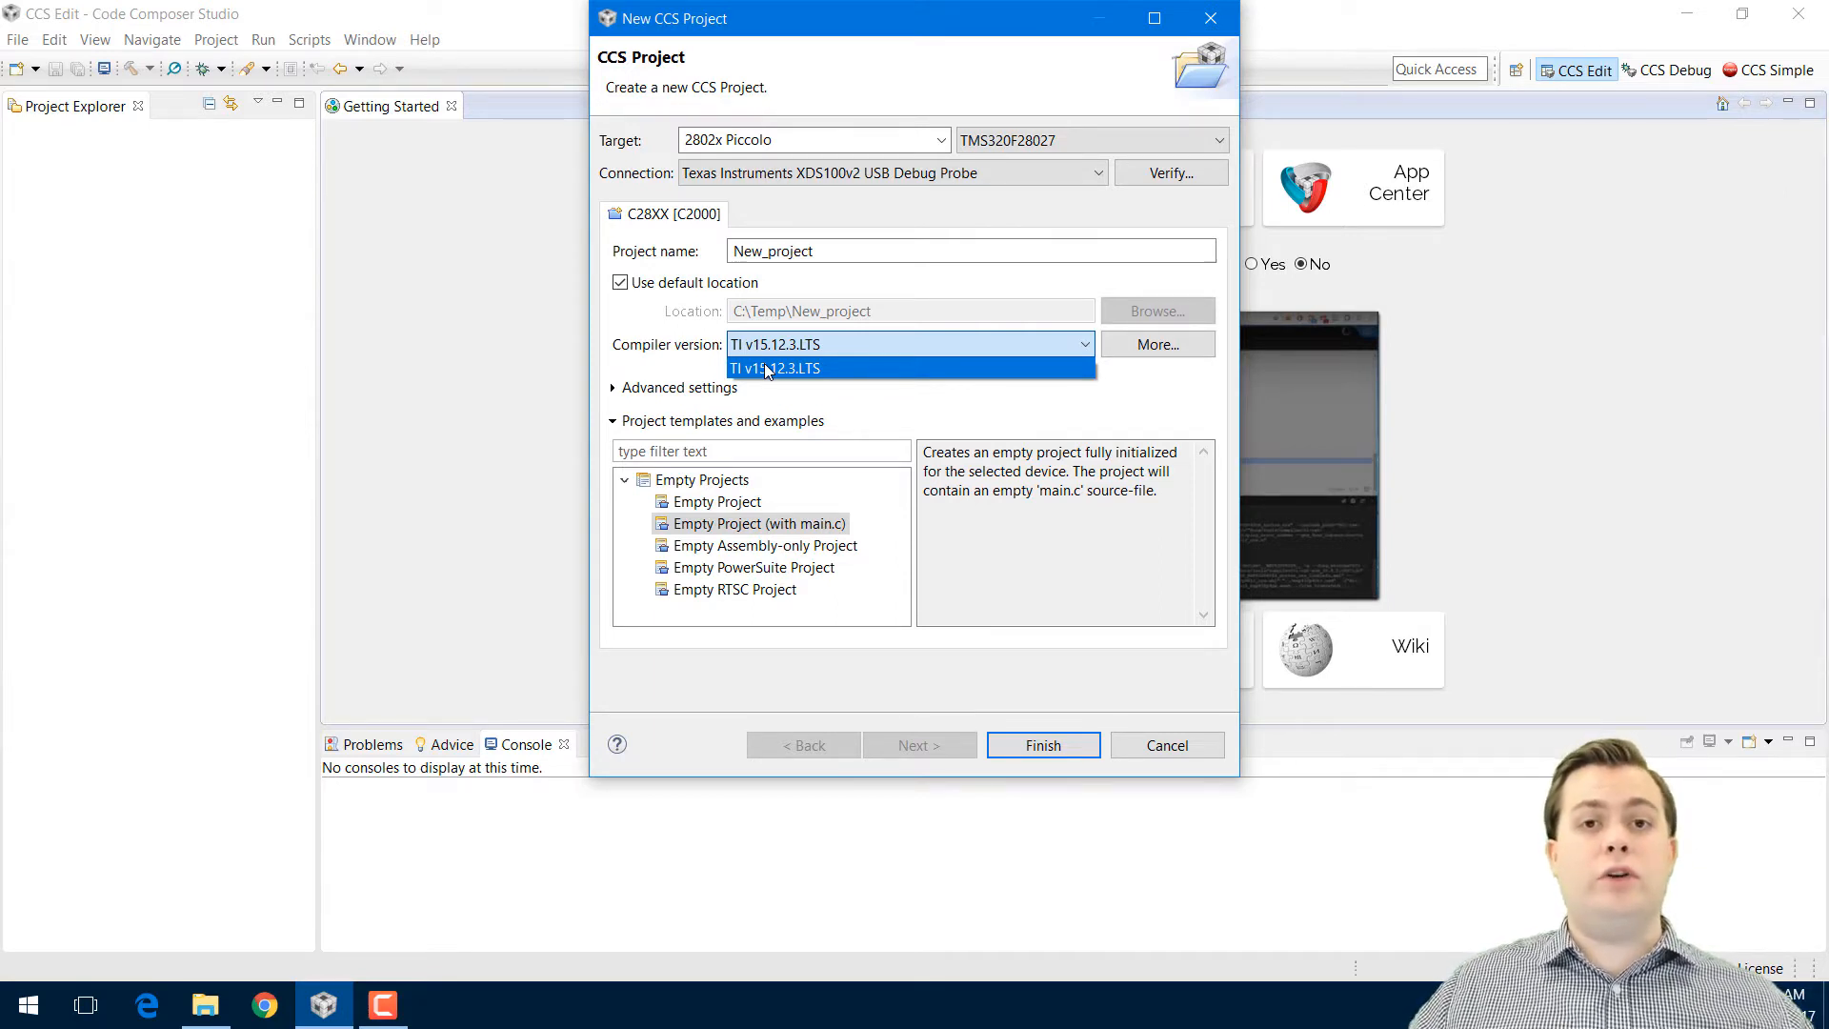
left_click(767, 370)
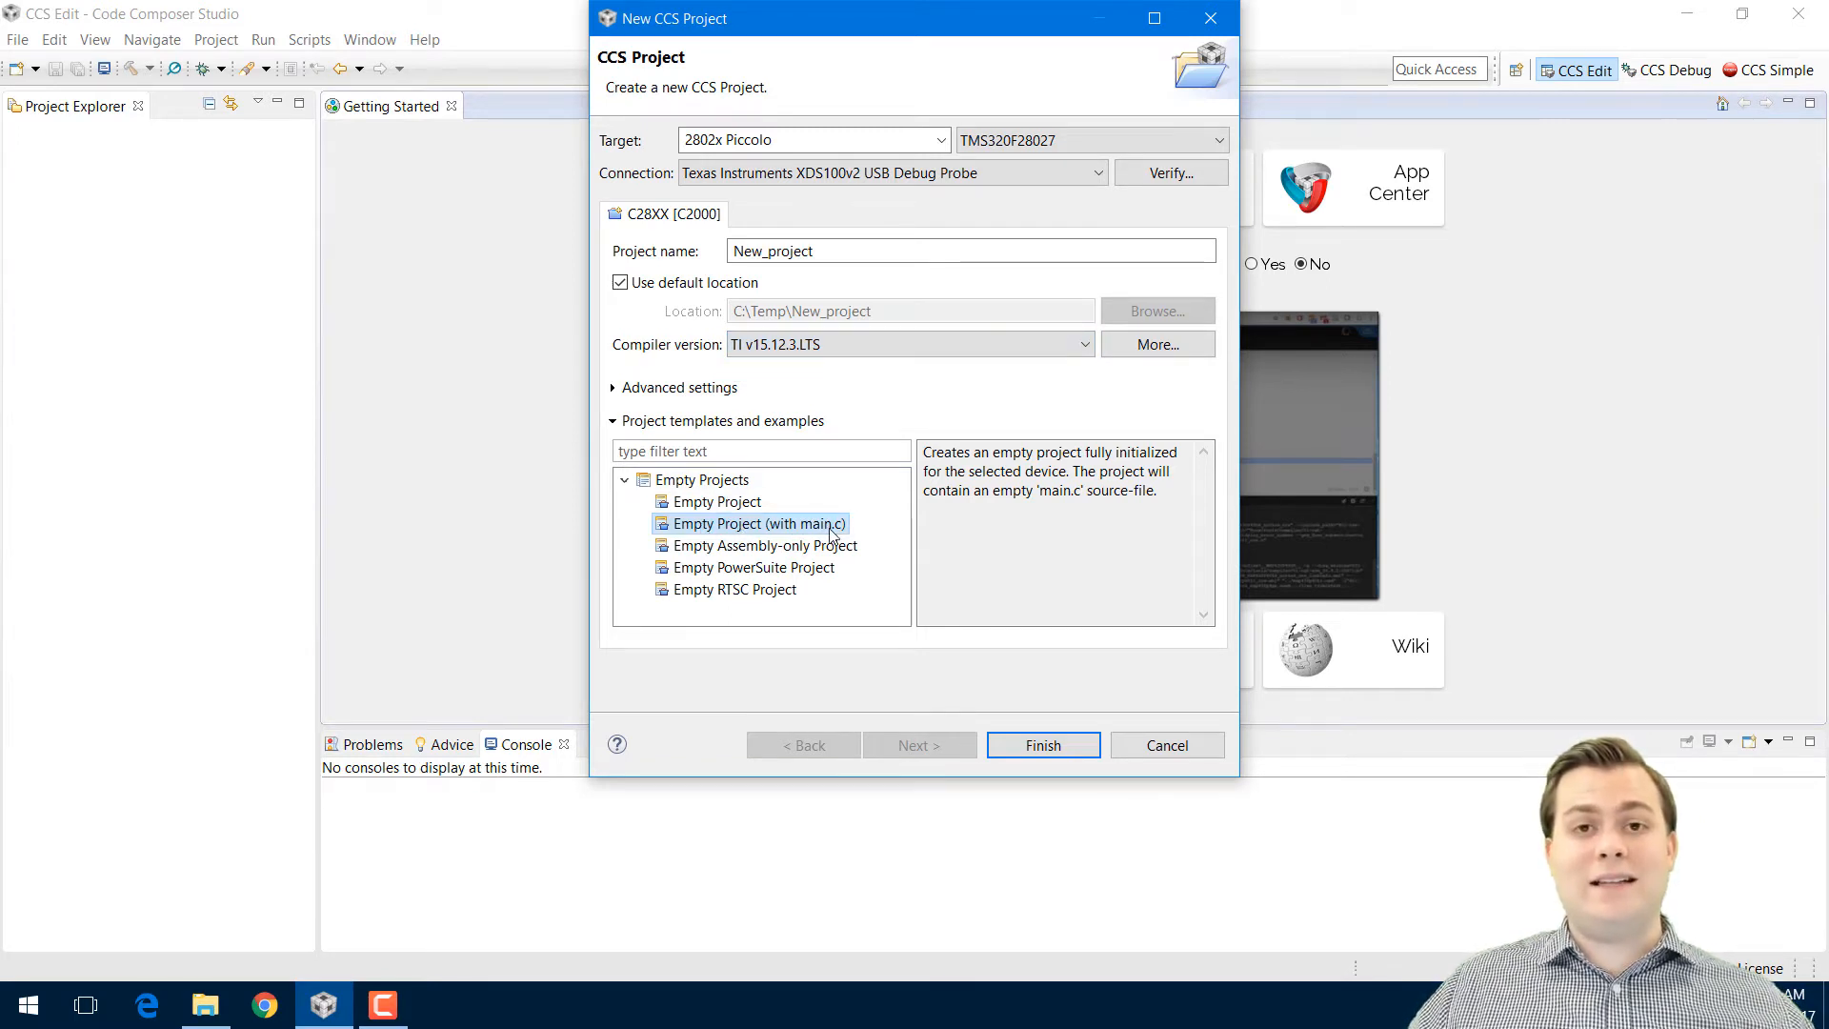
left_click(1004, 745)
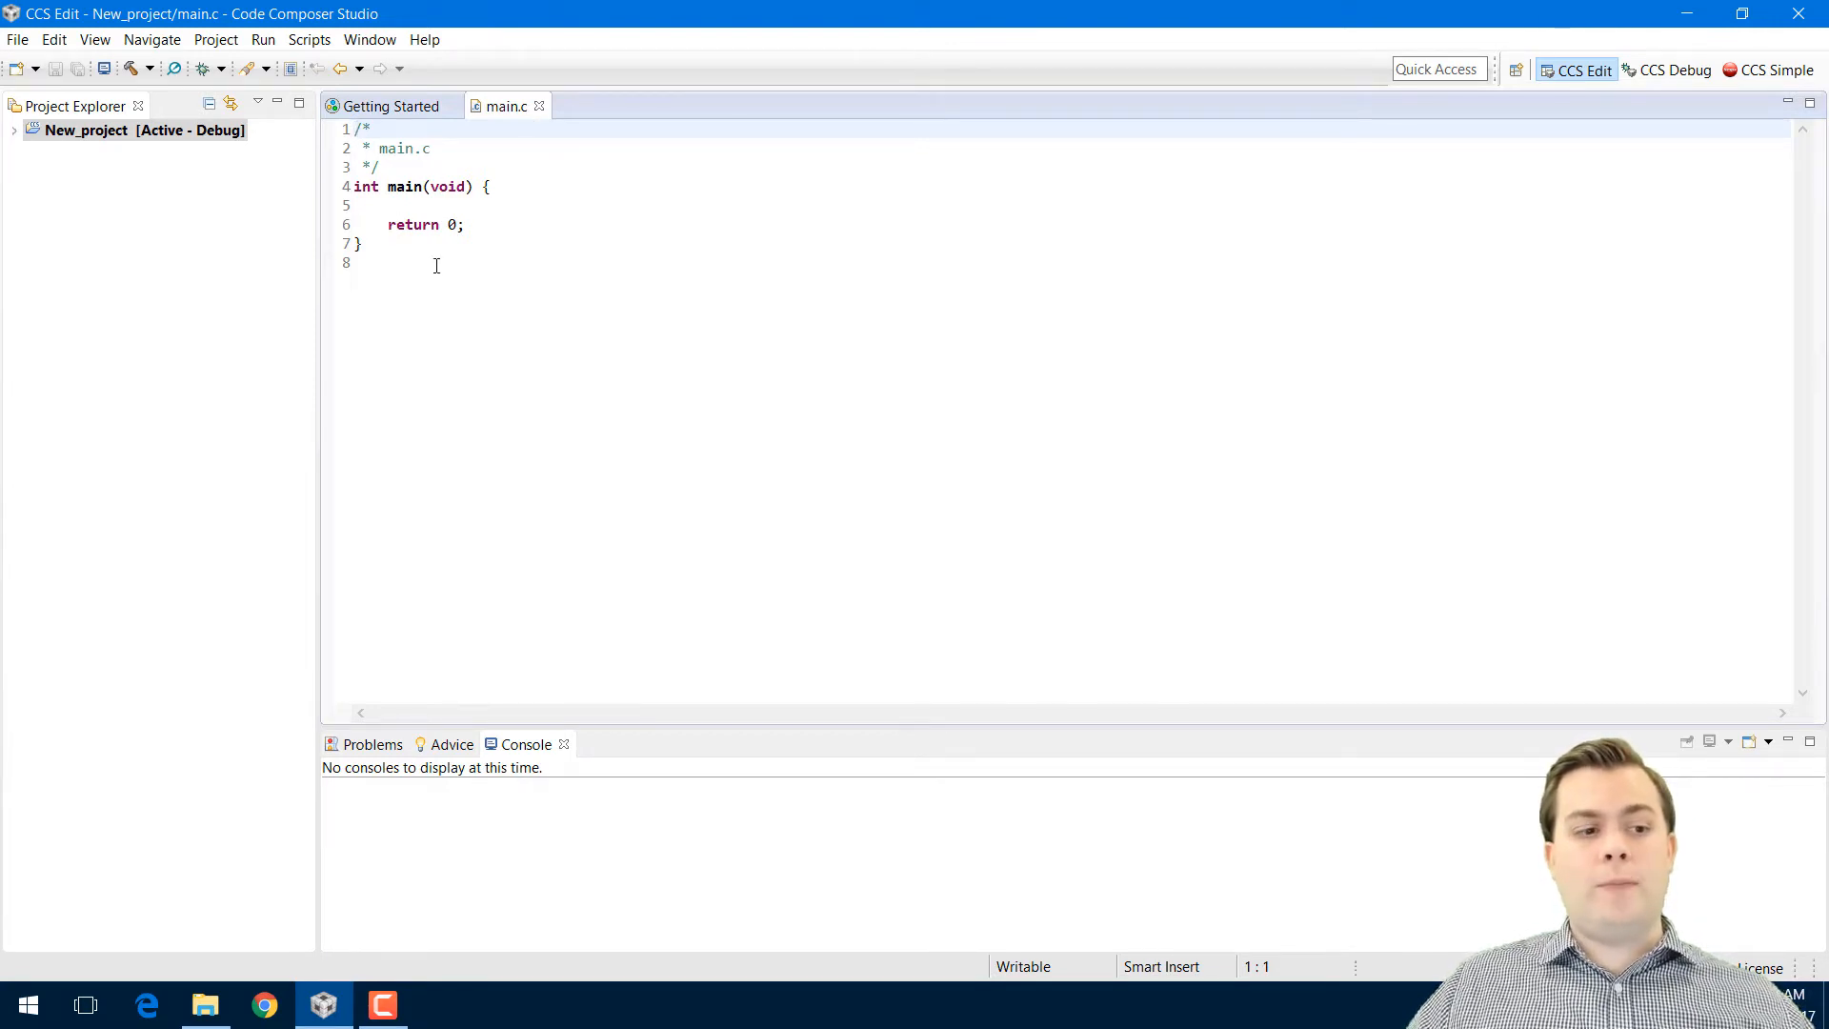
In New_project's properties, set the linker command file to F28027.cmd from the c2000 include folder
left_click(13, 131)
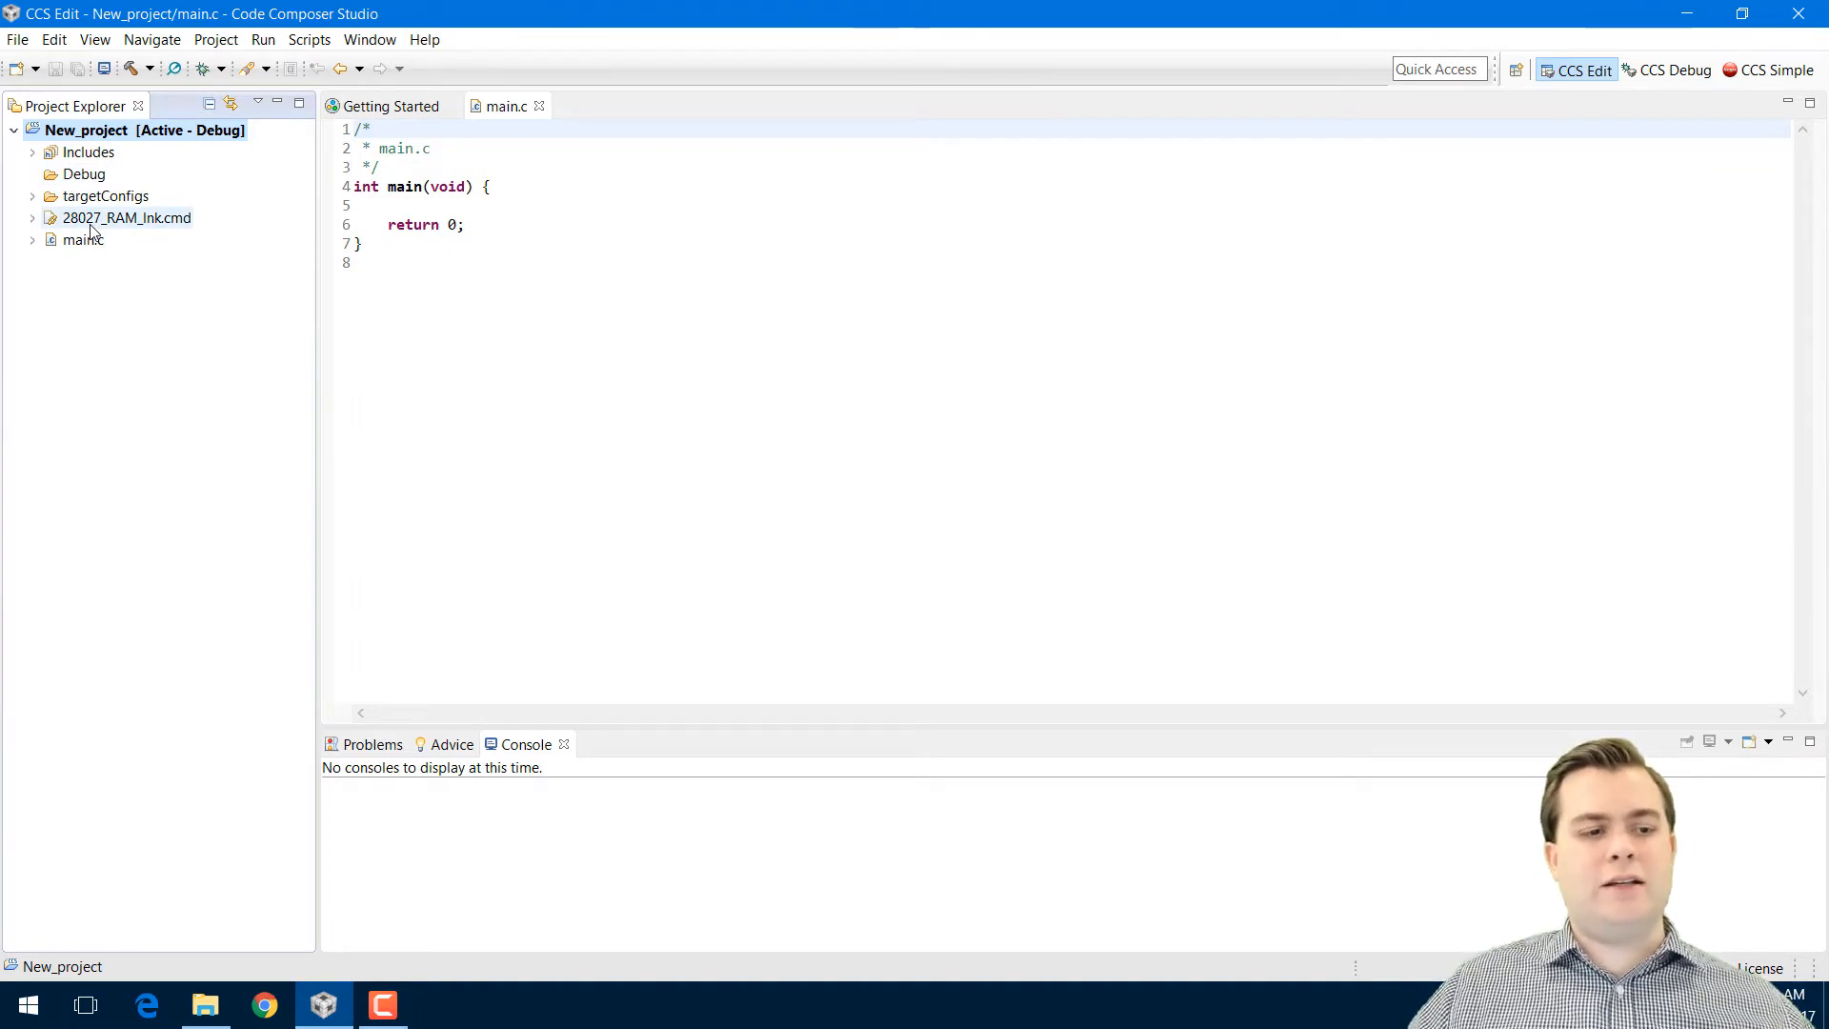
right_click(134, 132)
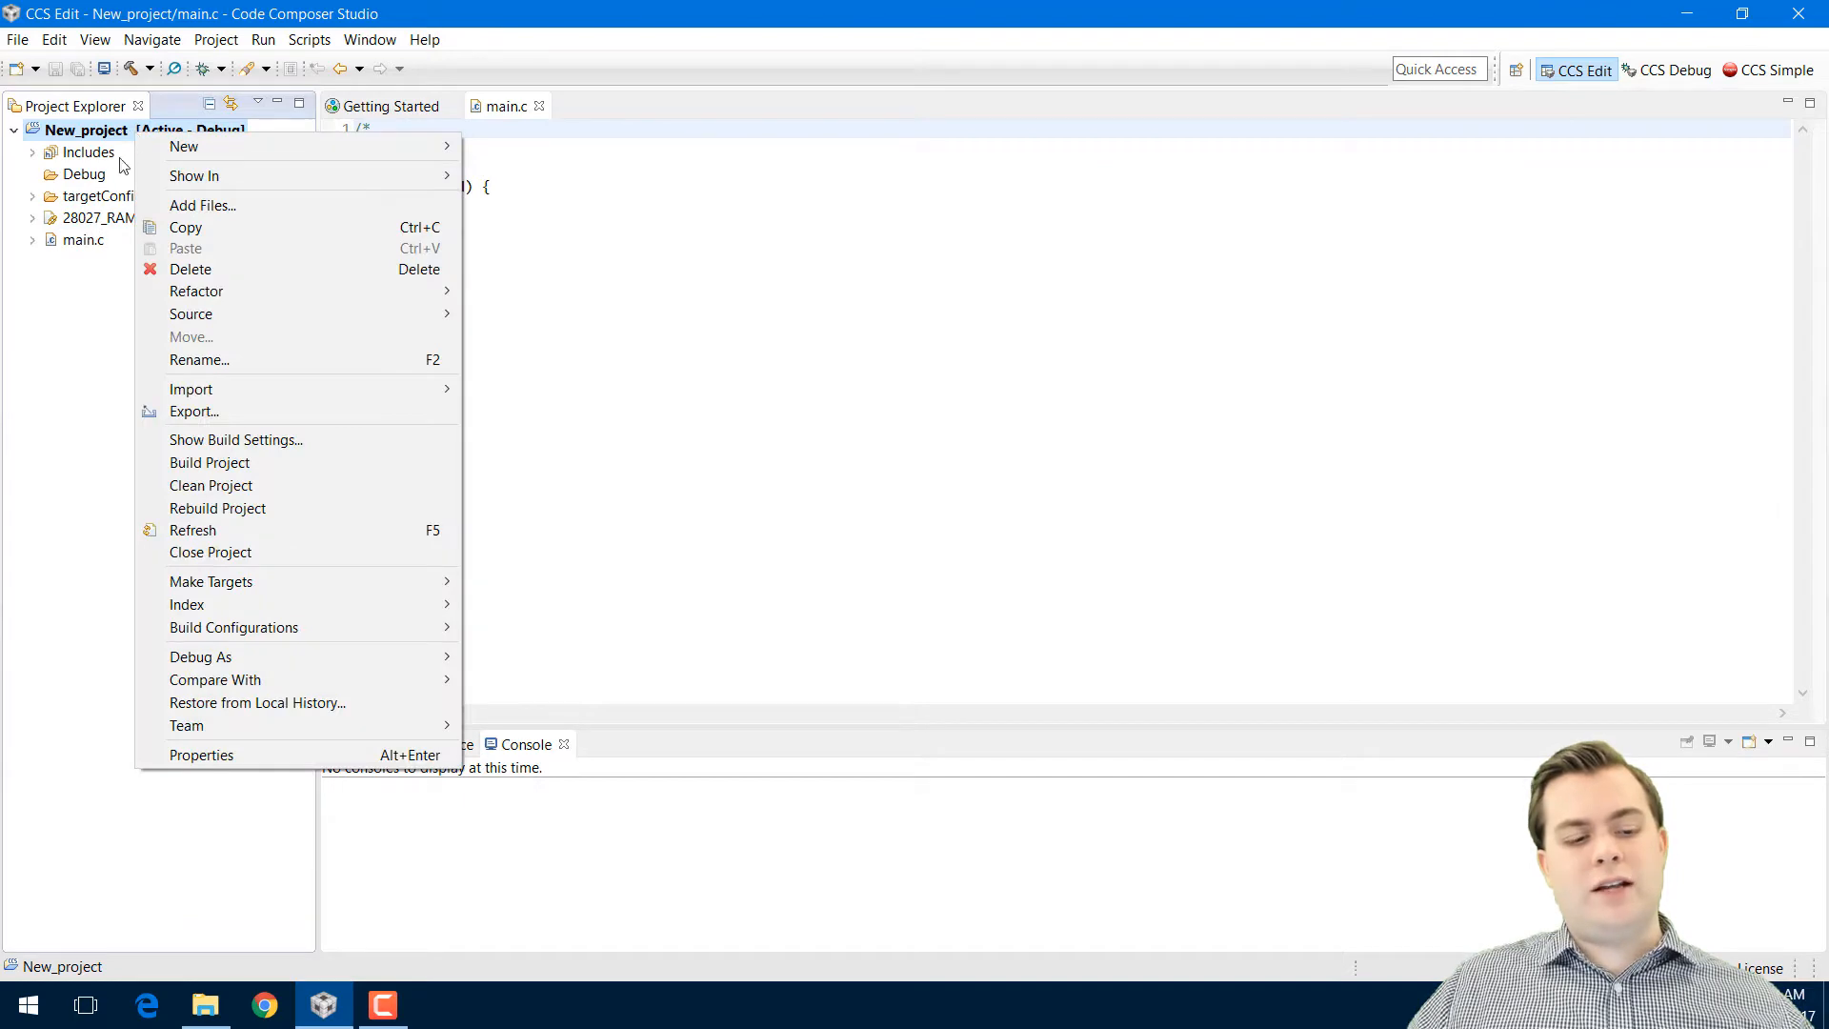
left_click(181, 758)
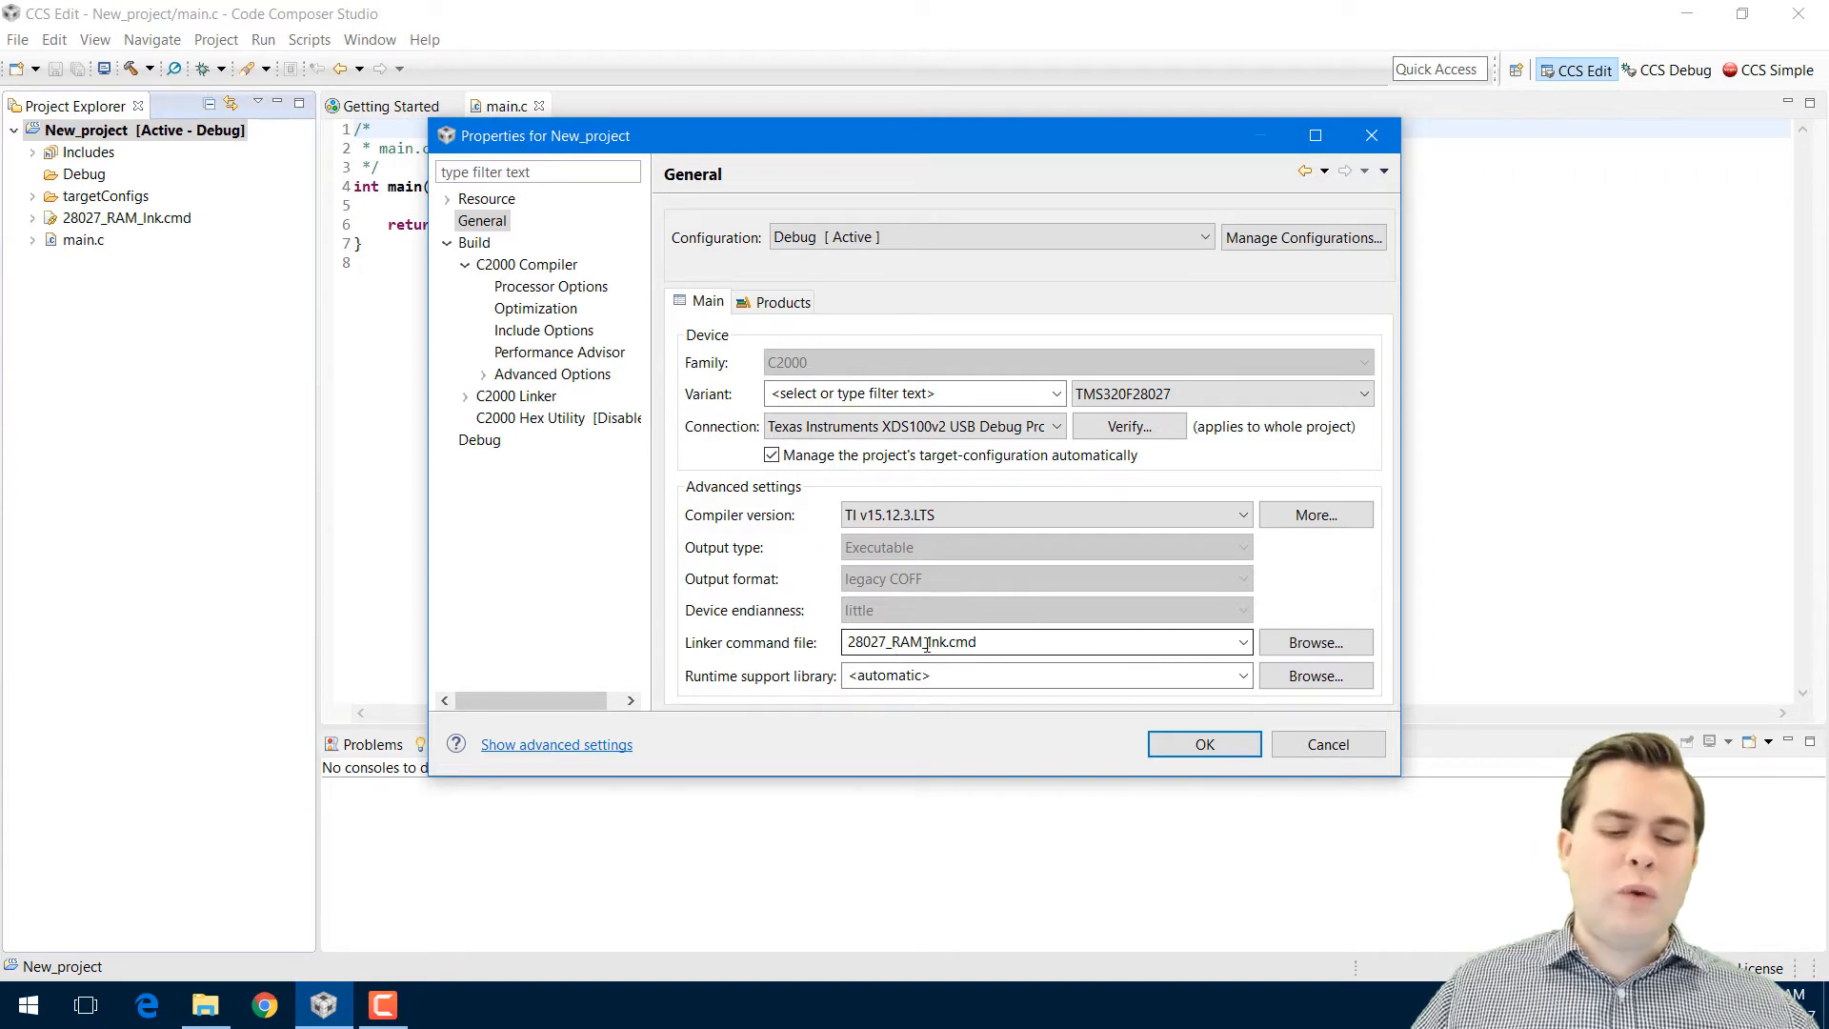
left_click(1316, 642)
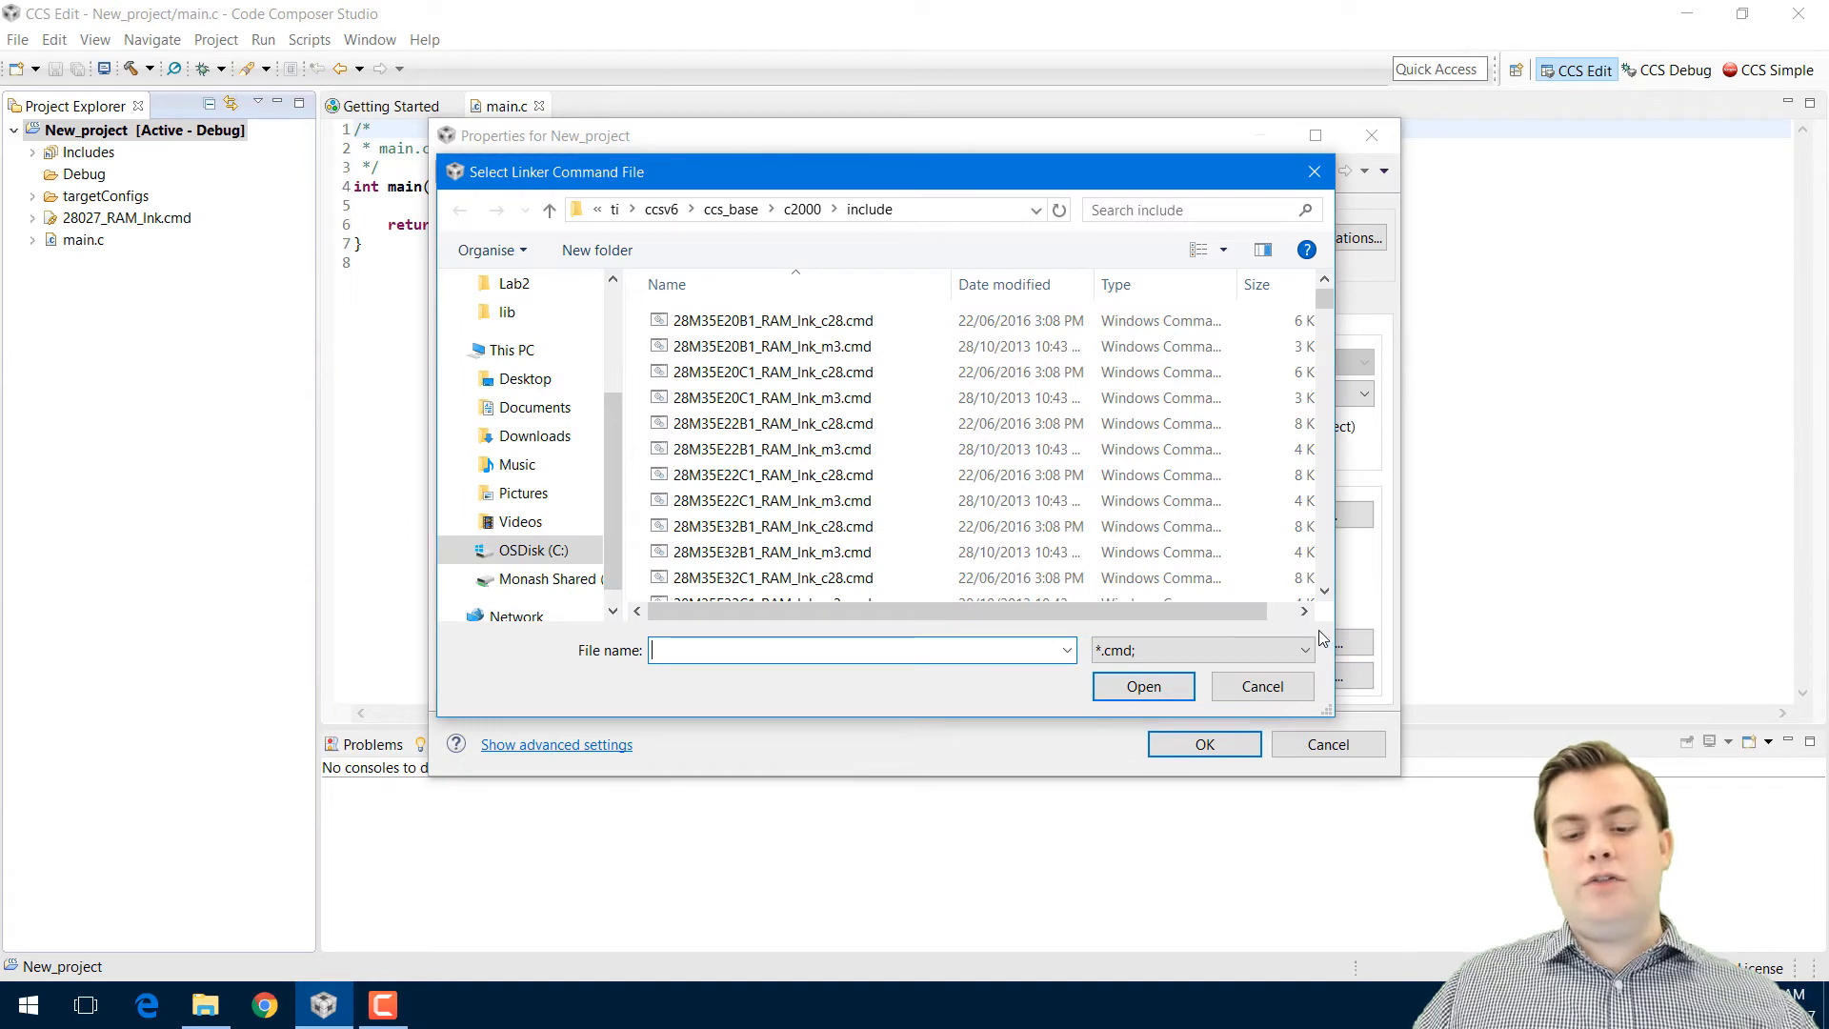
left_click(1182, 211)
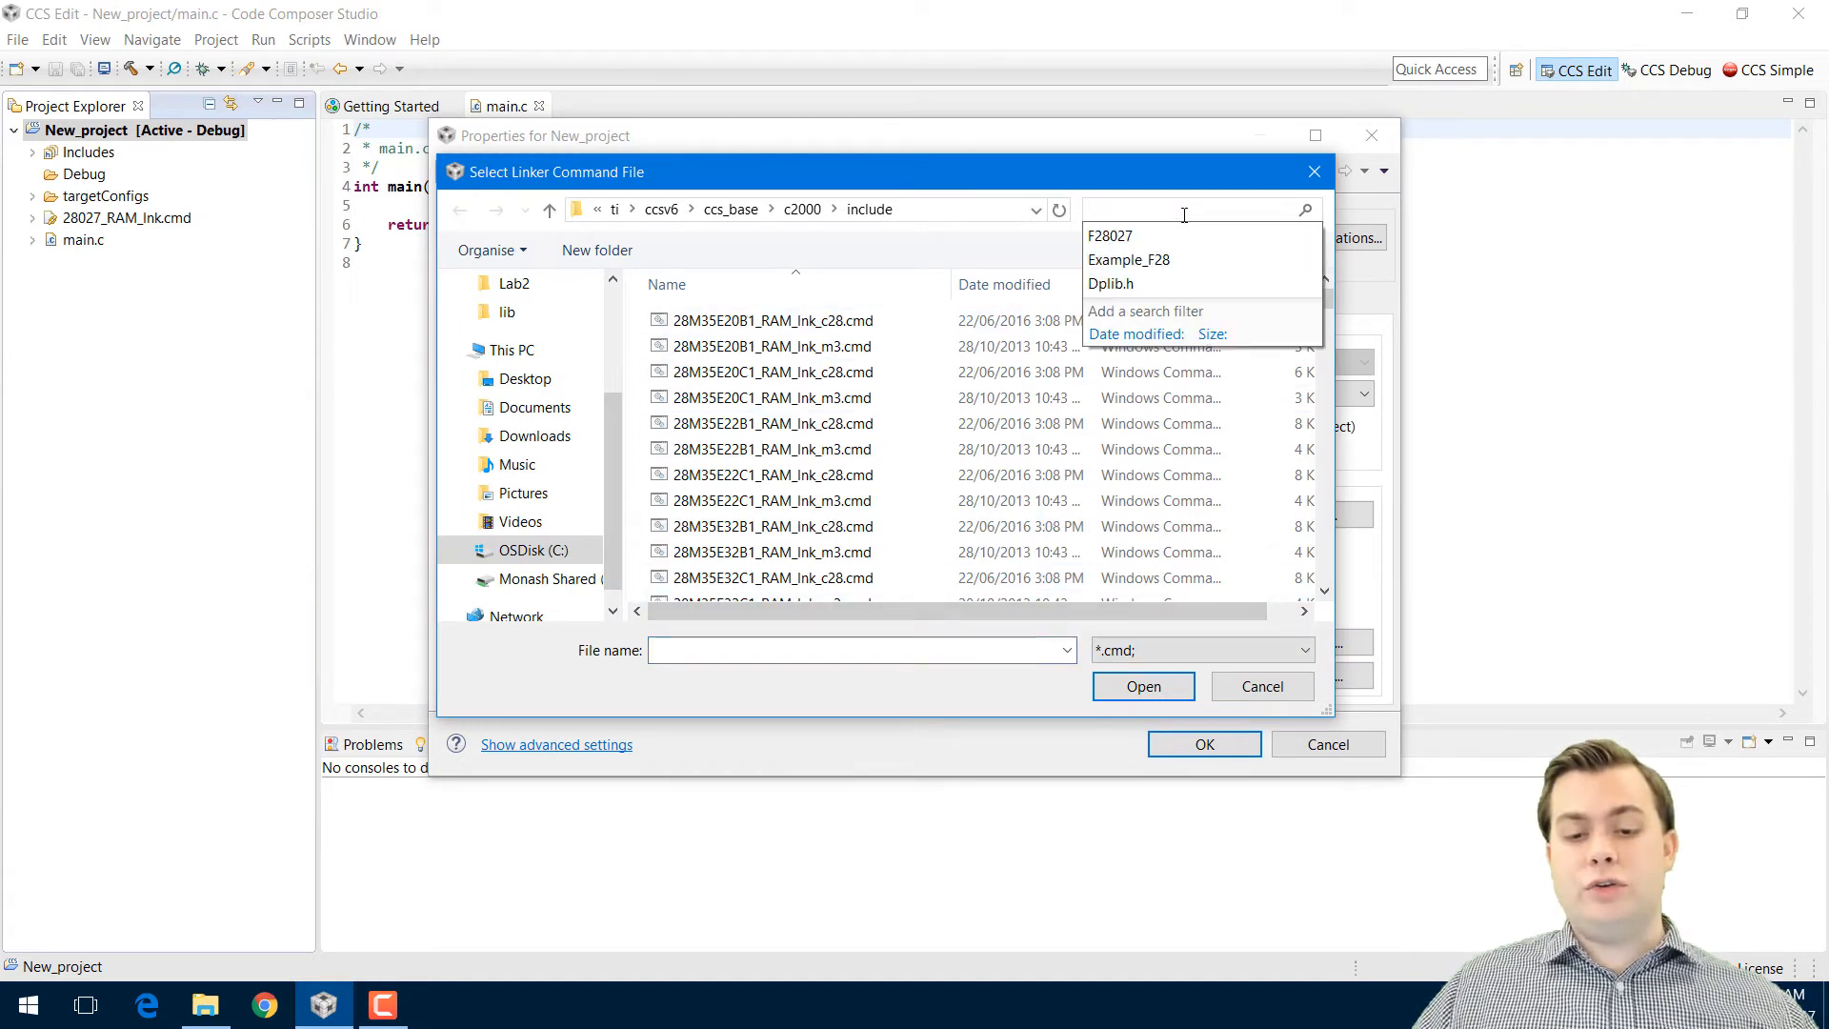
left_click(1110, 245)
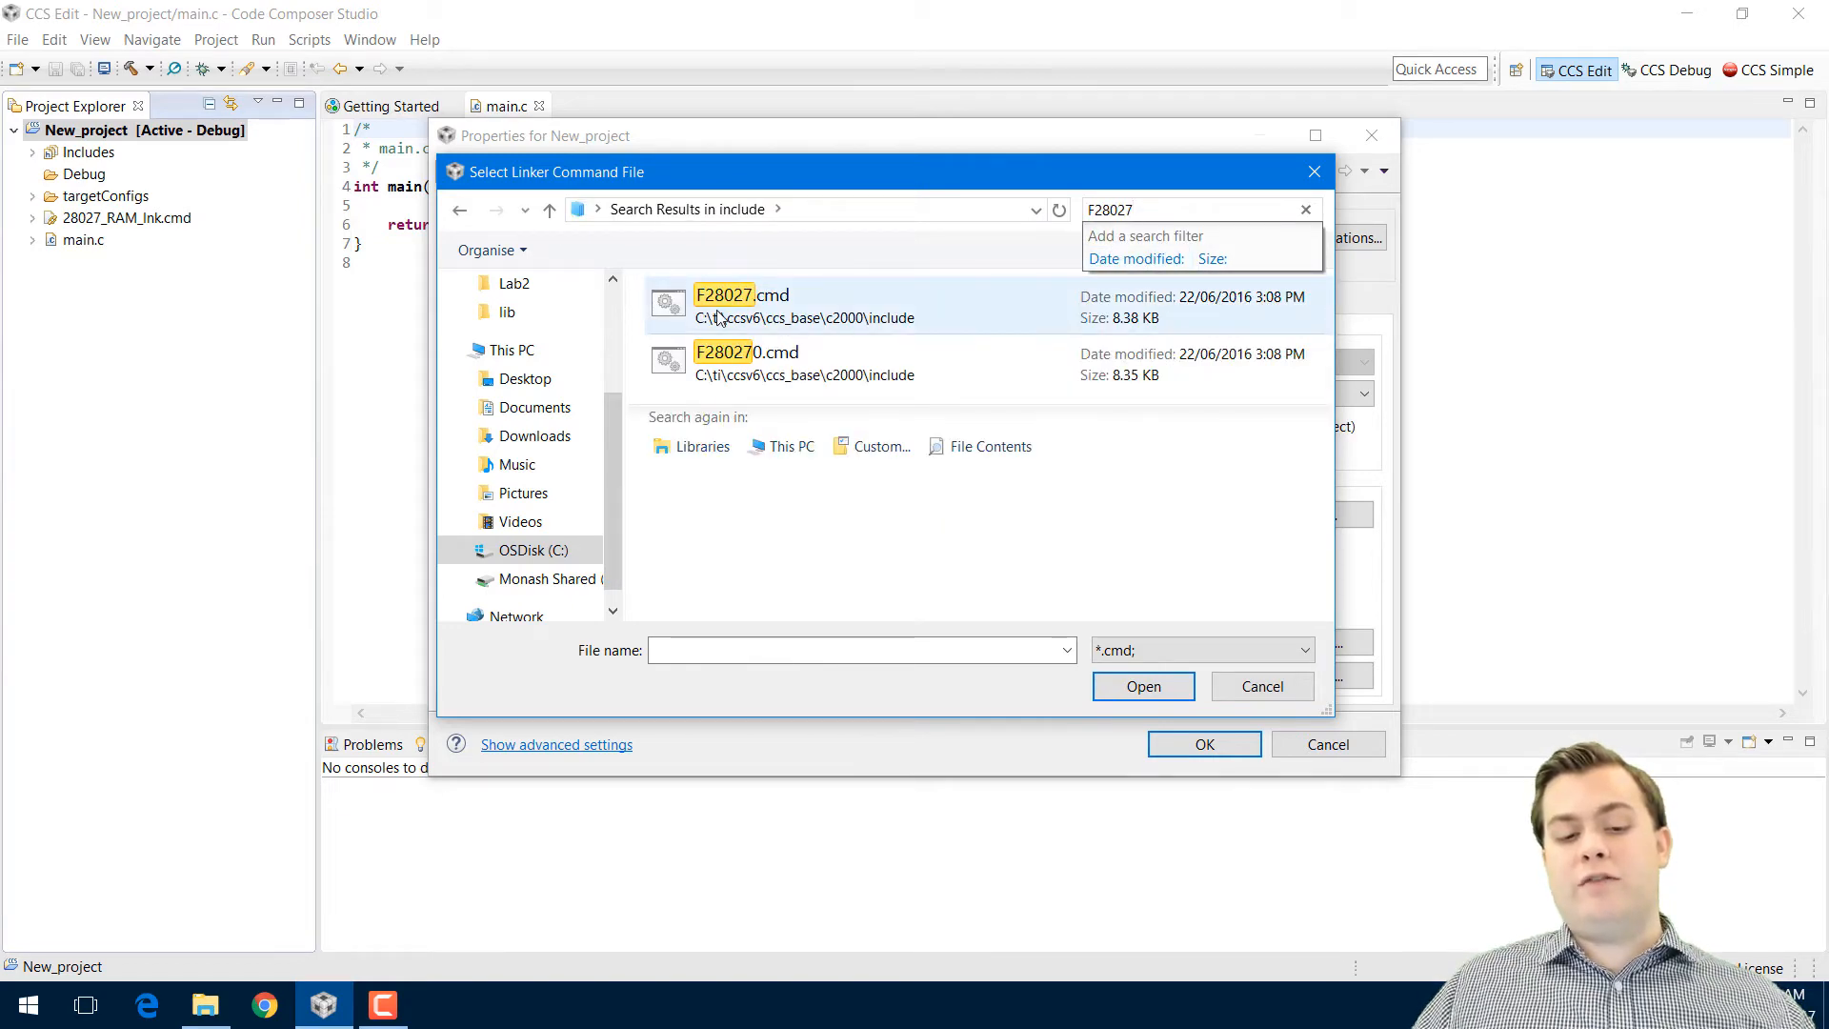
left_click(760, 312)
double_click(760, 311)
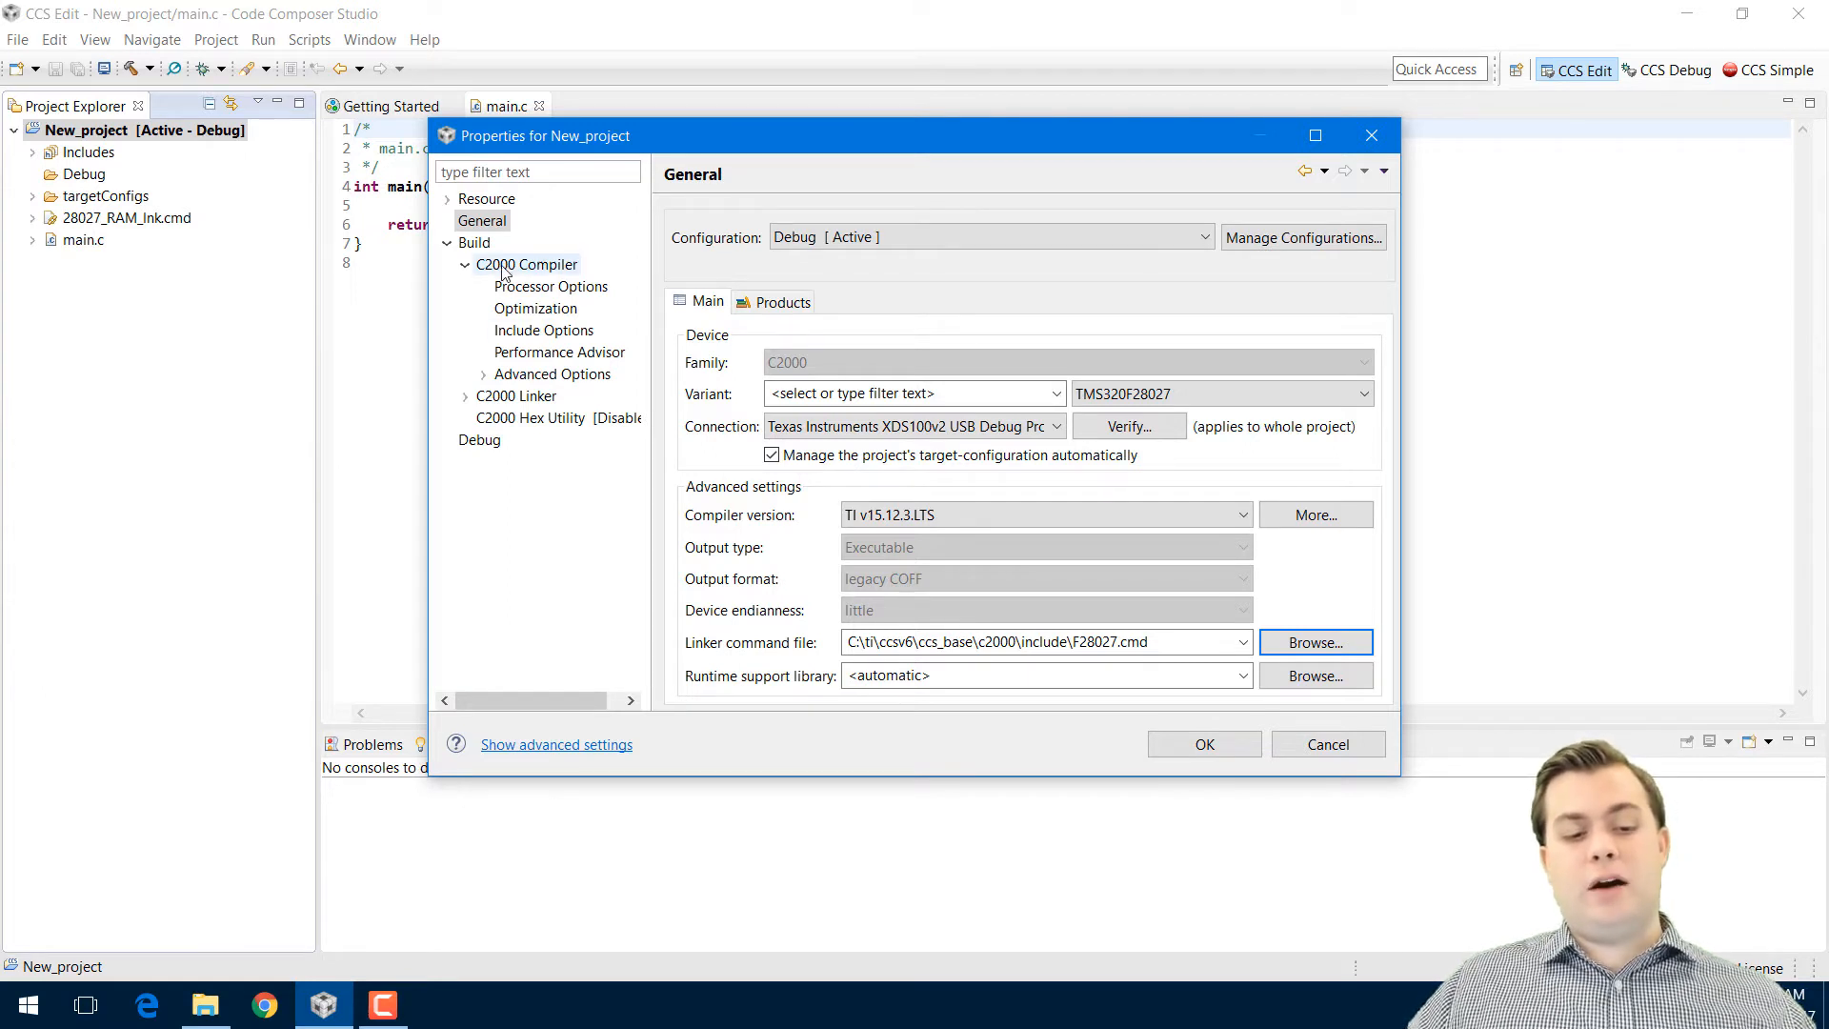
Add C:\ti\controlSUITE\device_support\f2802x to the C2000 compiler's #include search path
left_click(519, 329)
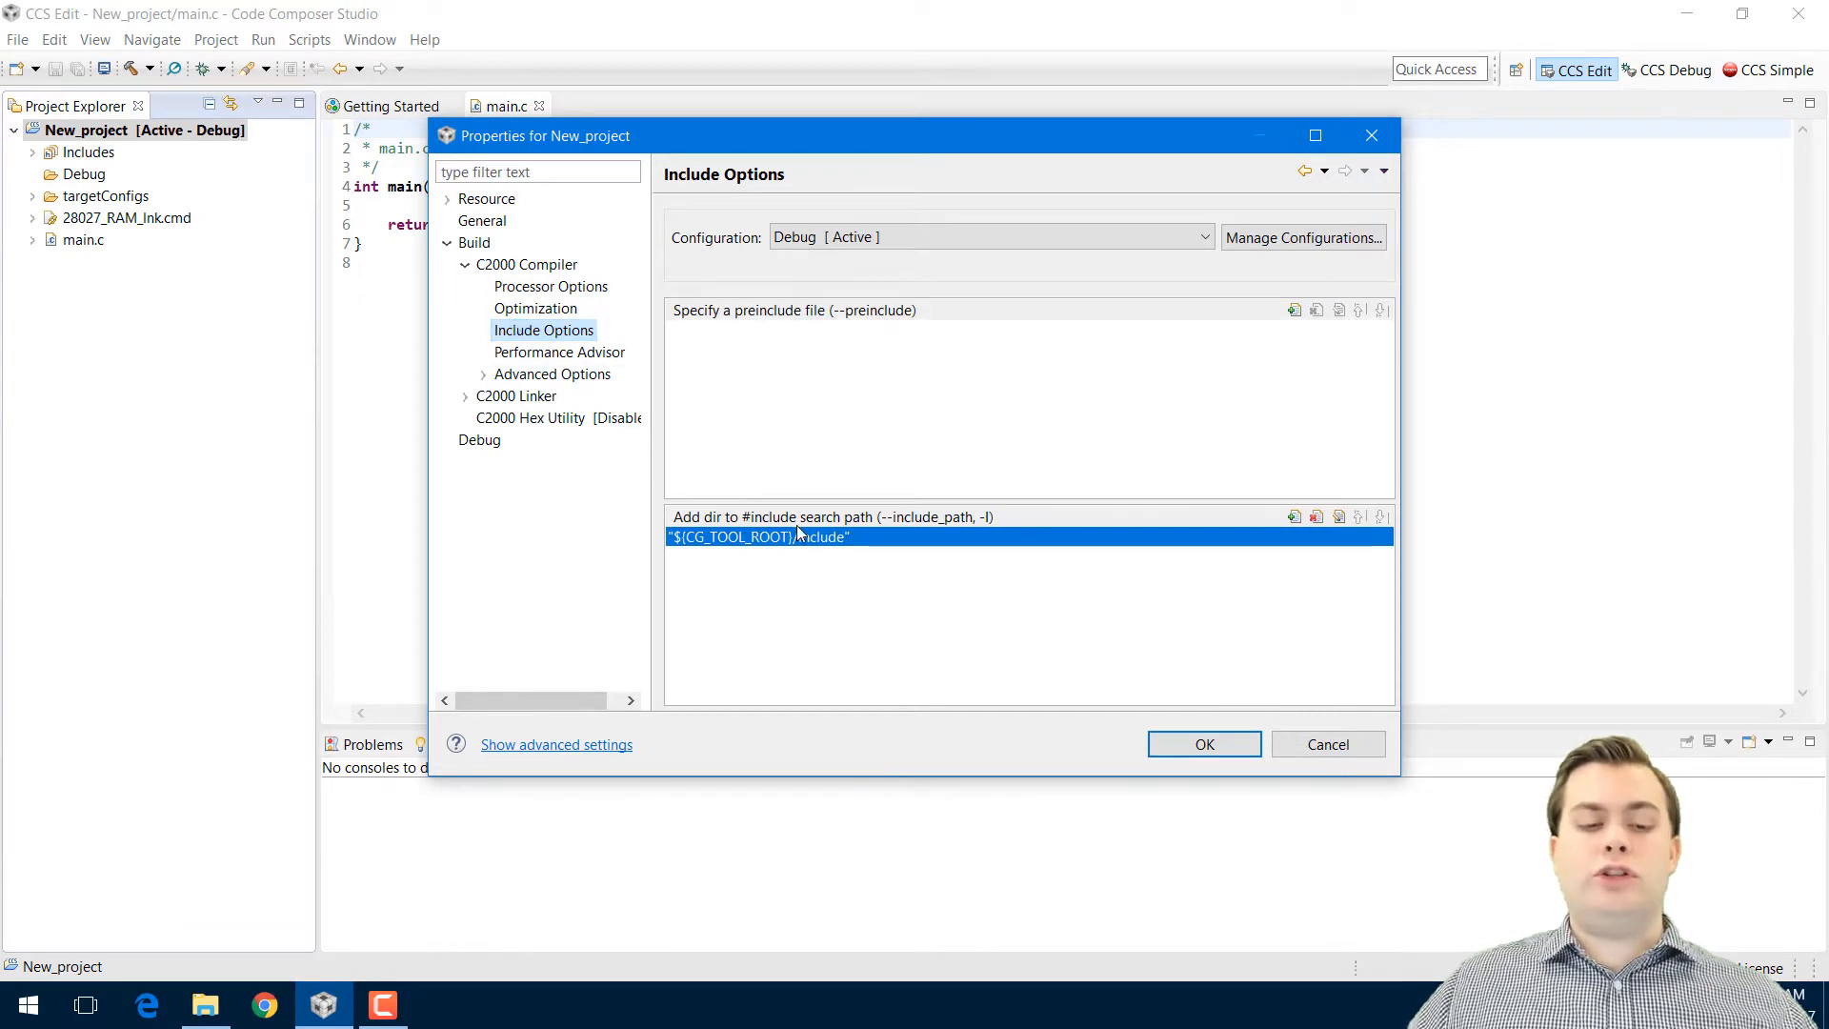
left_click(1294, 519)
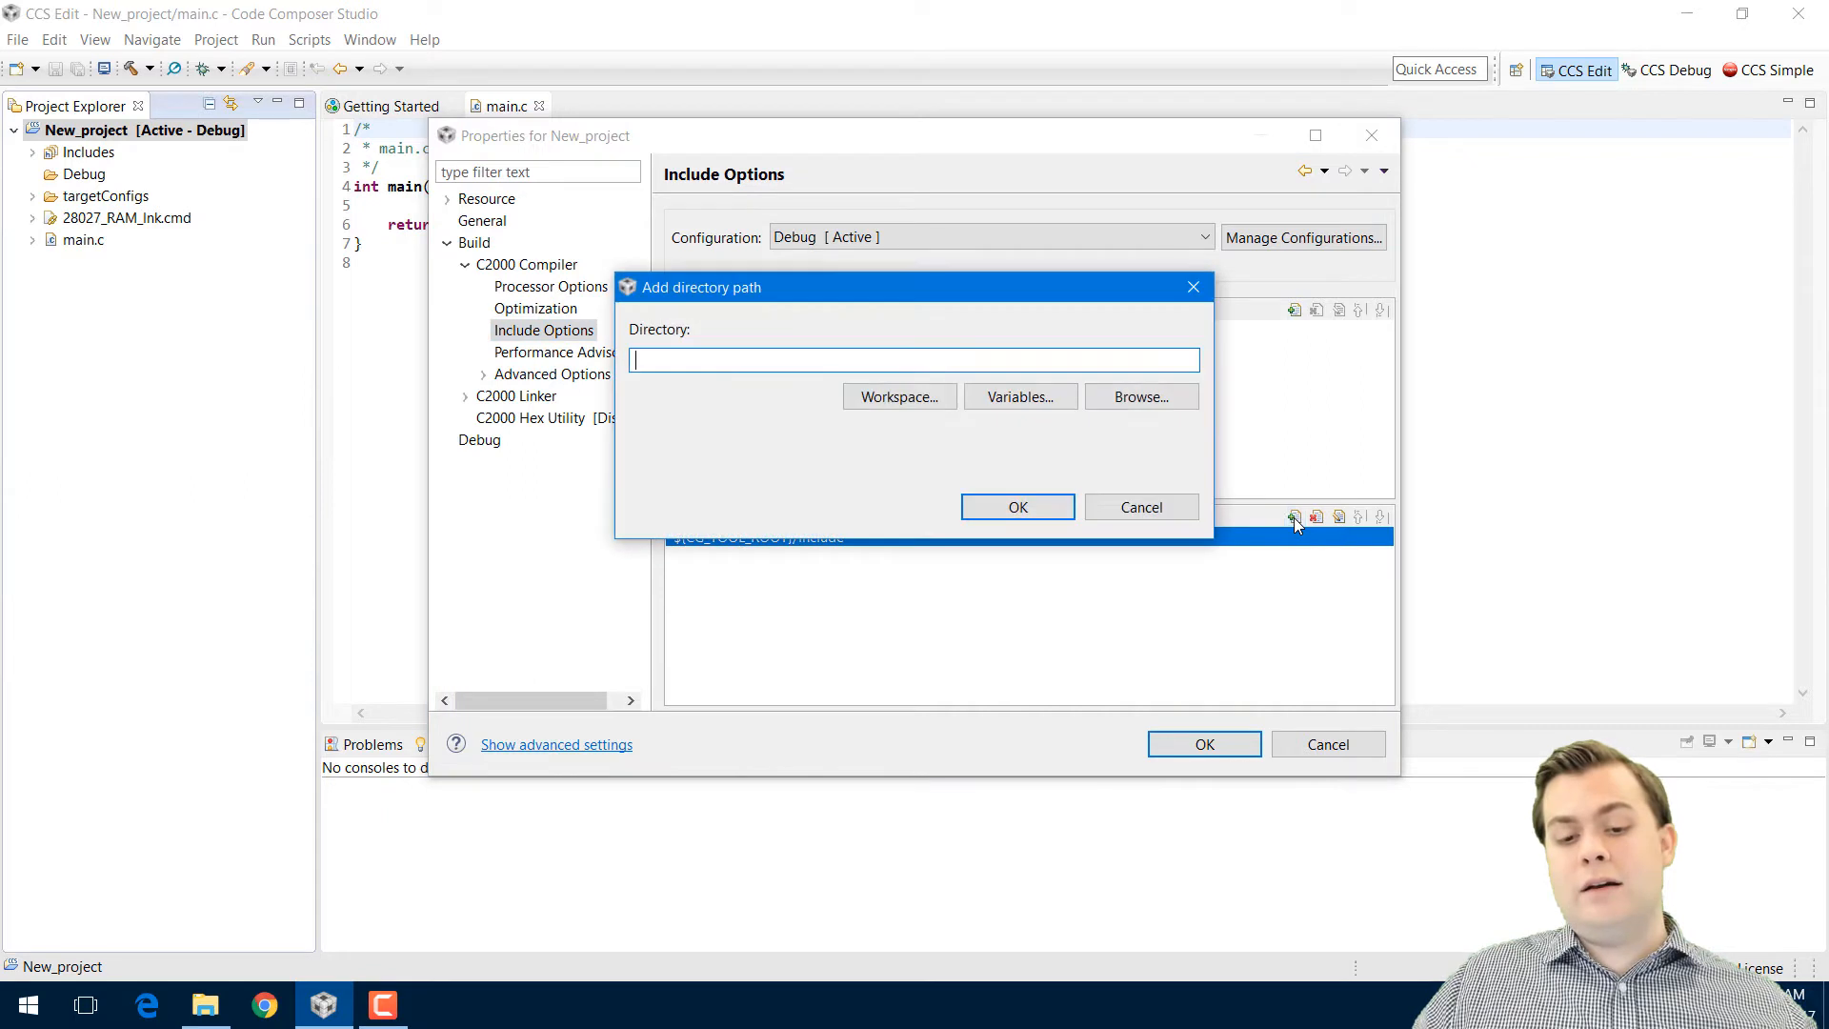
left_click(1166, 396)
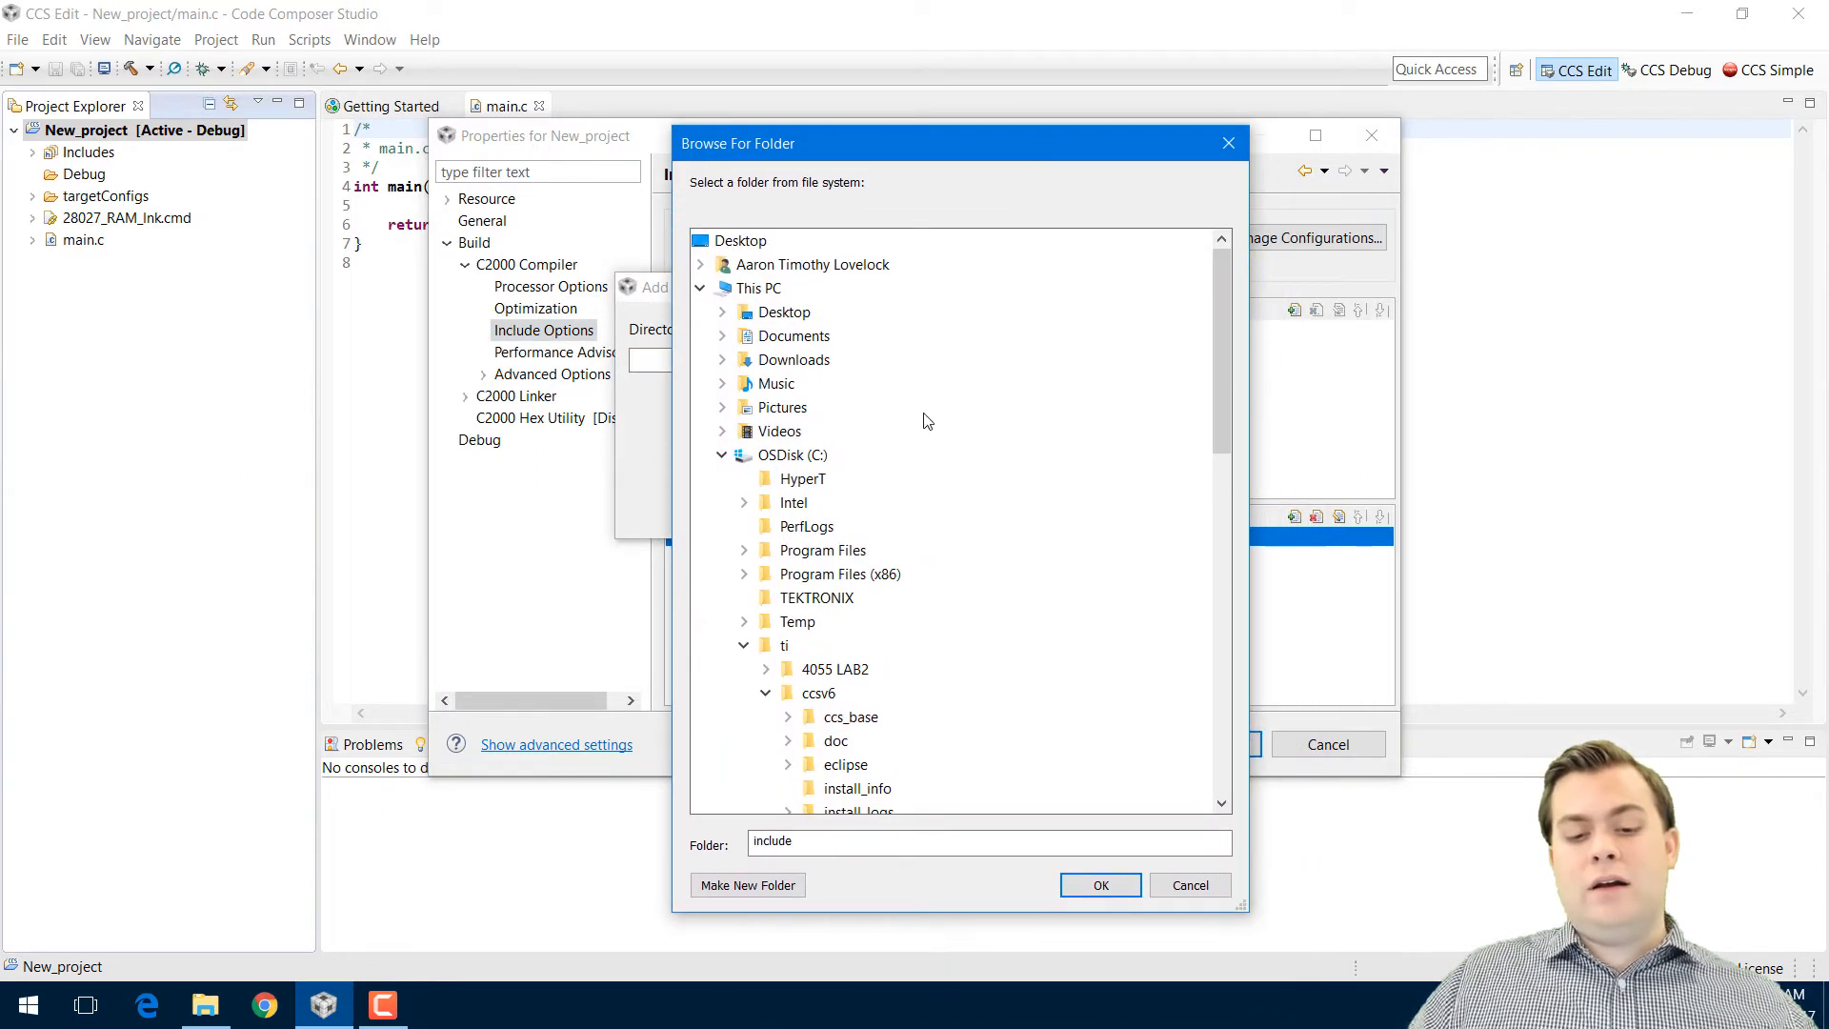
scroll(1023, 407, "down", 1)
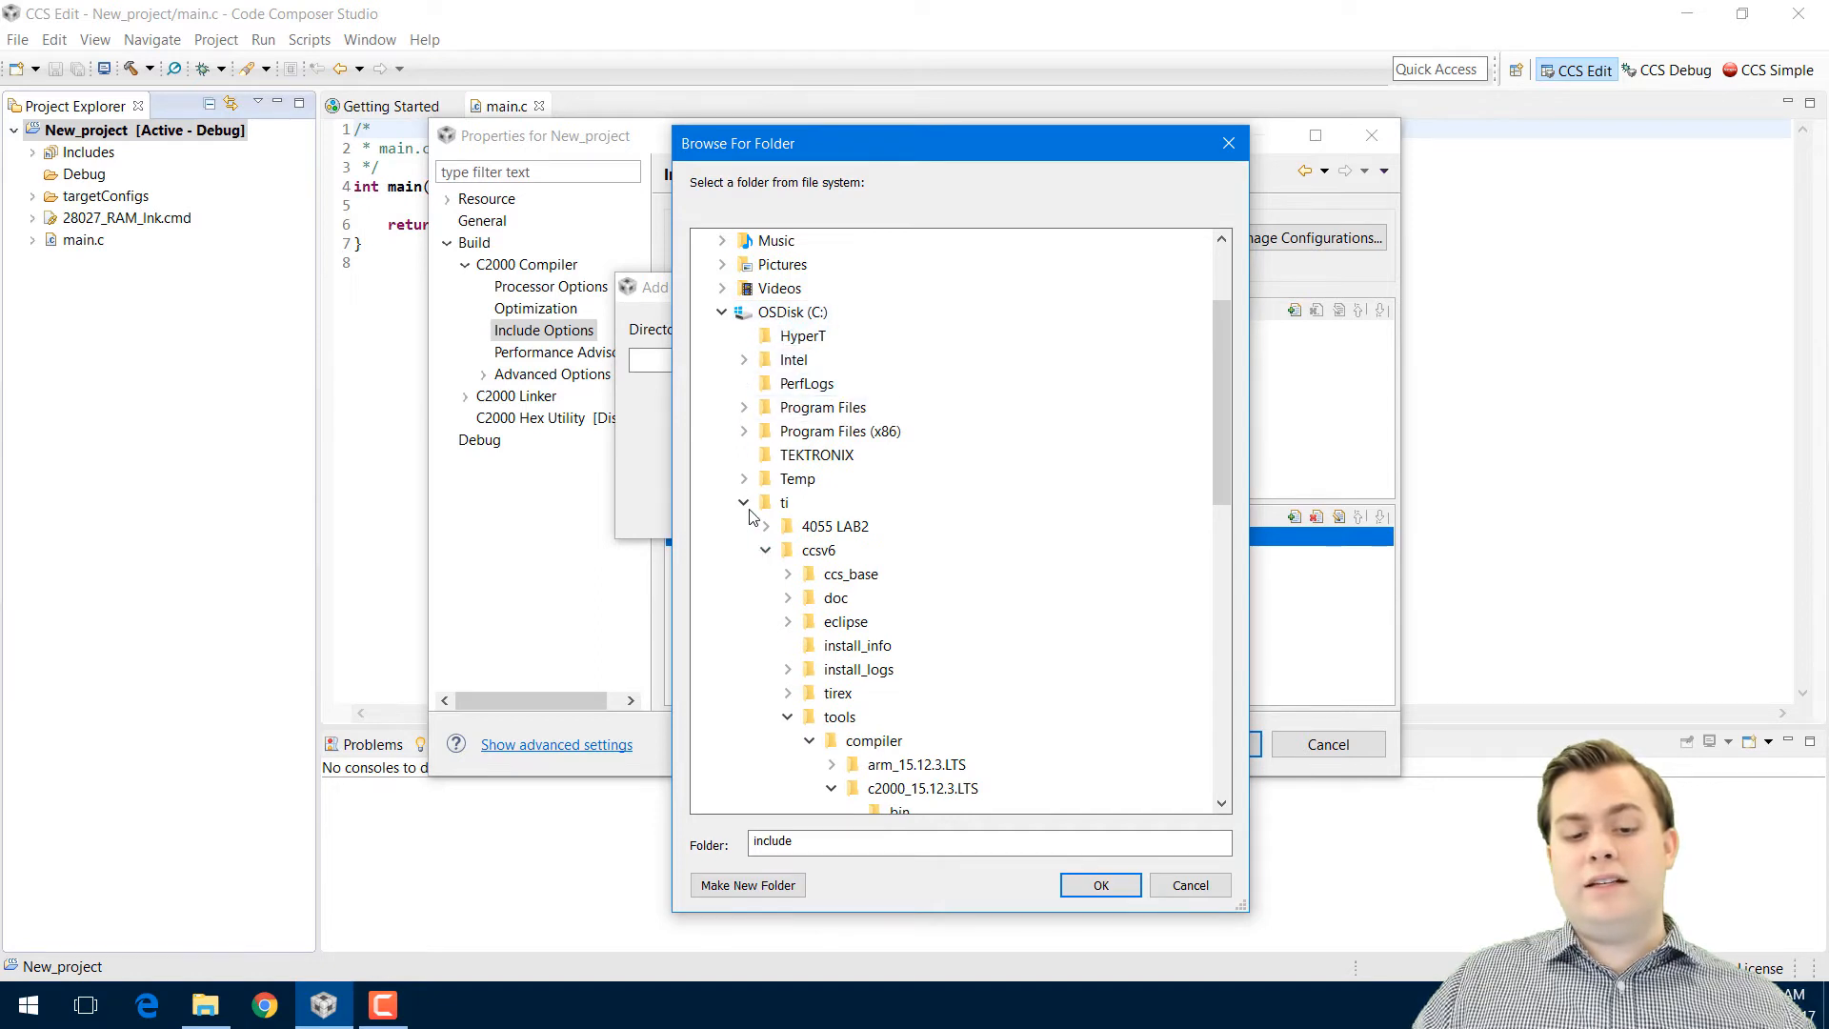
left_click(765, 551)
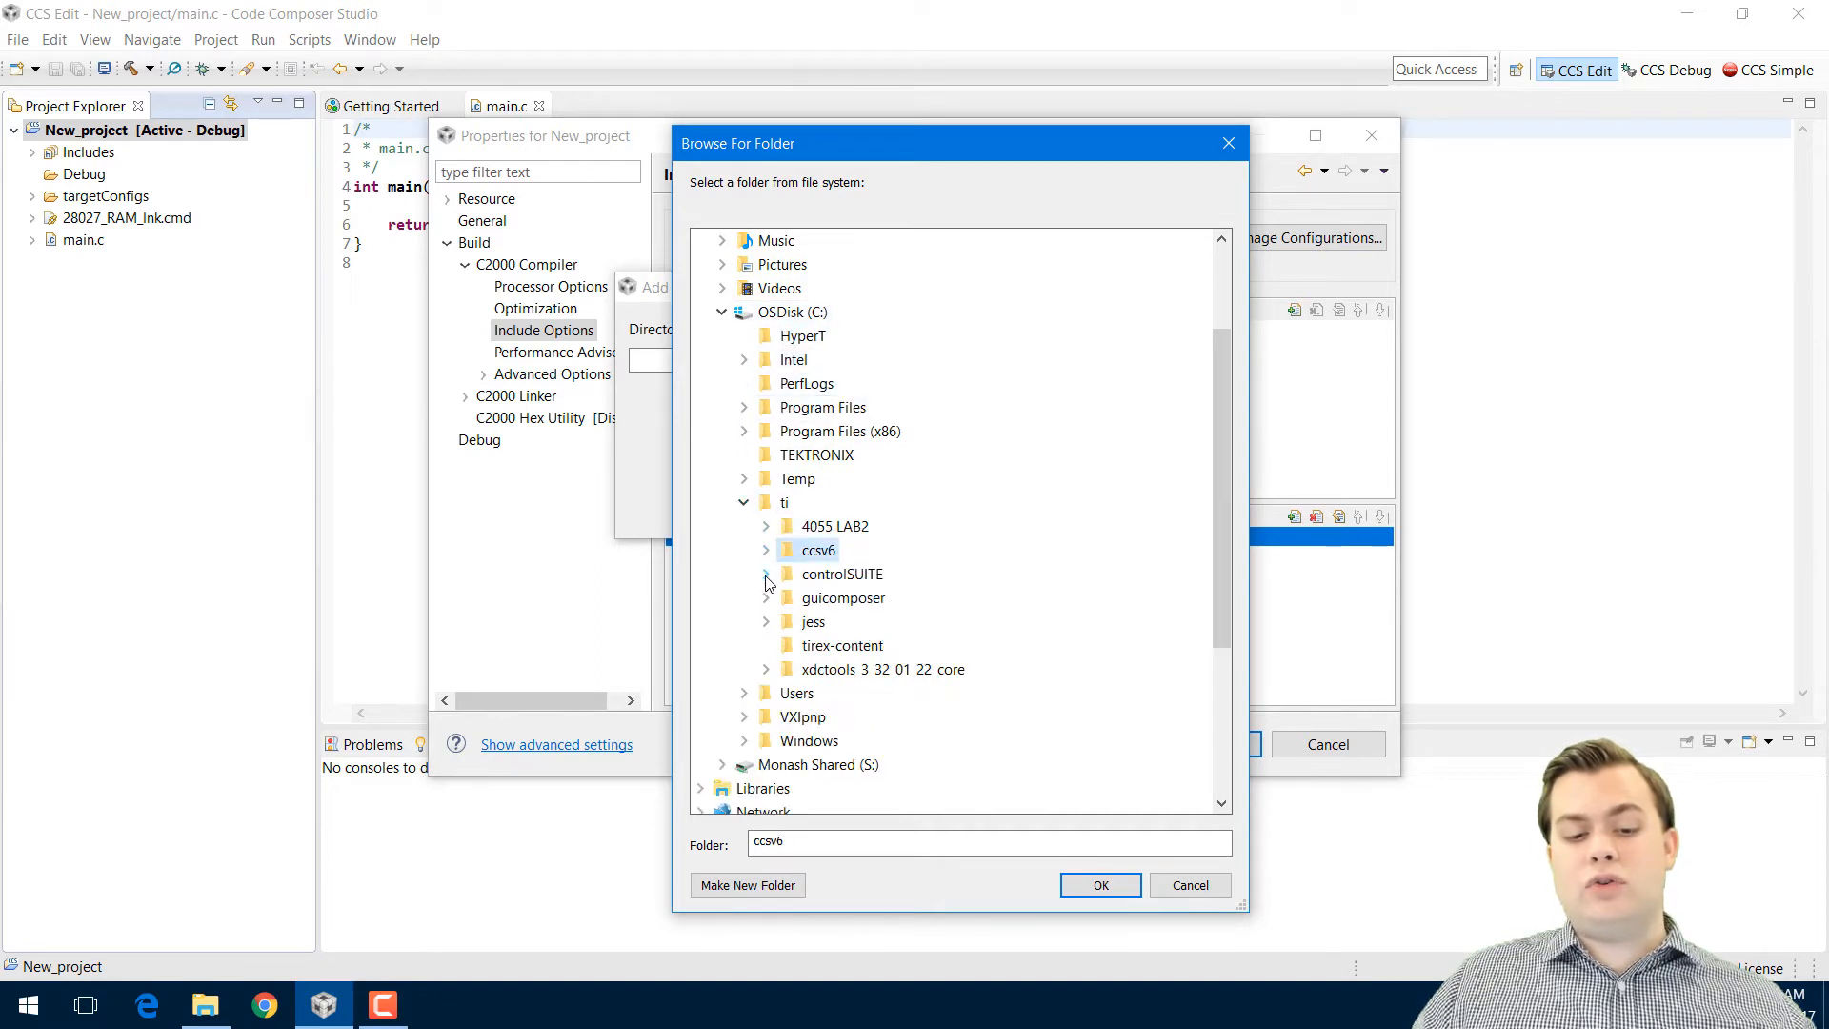
left_click(766, 572)
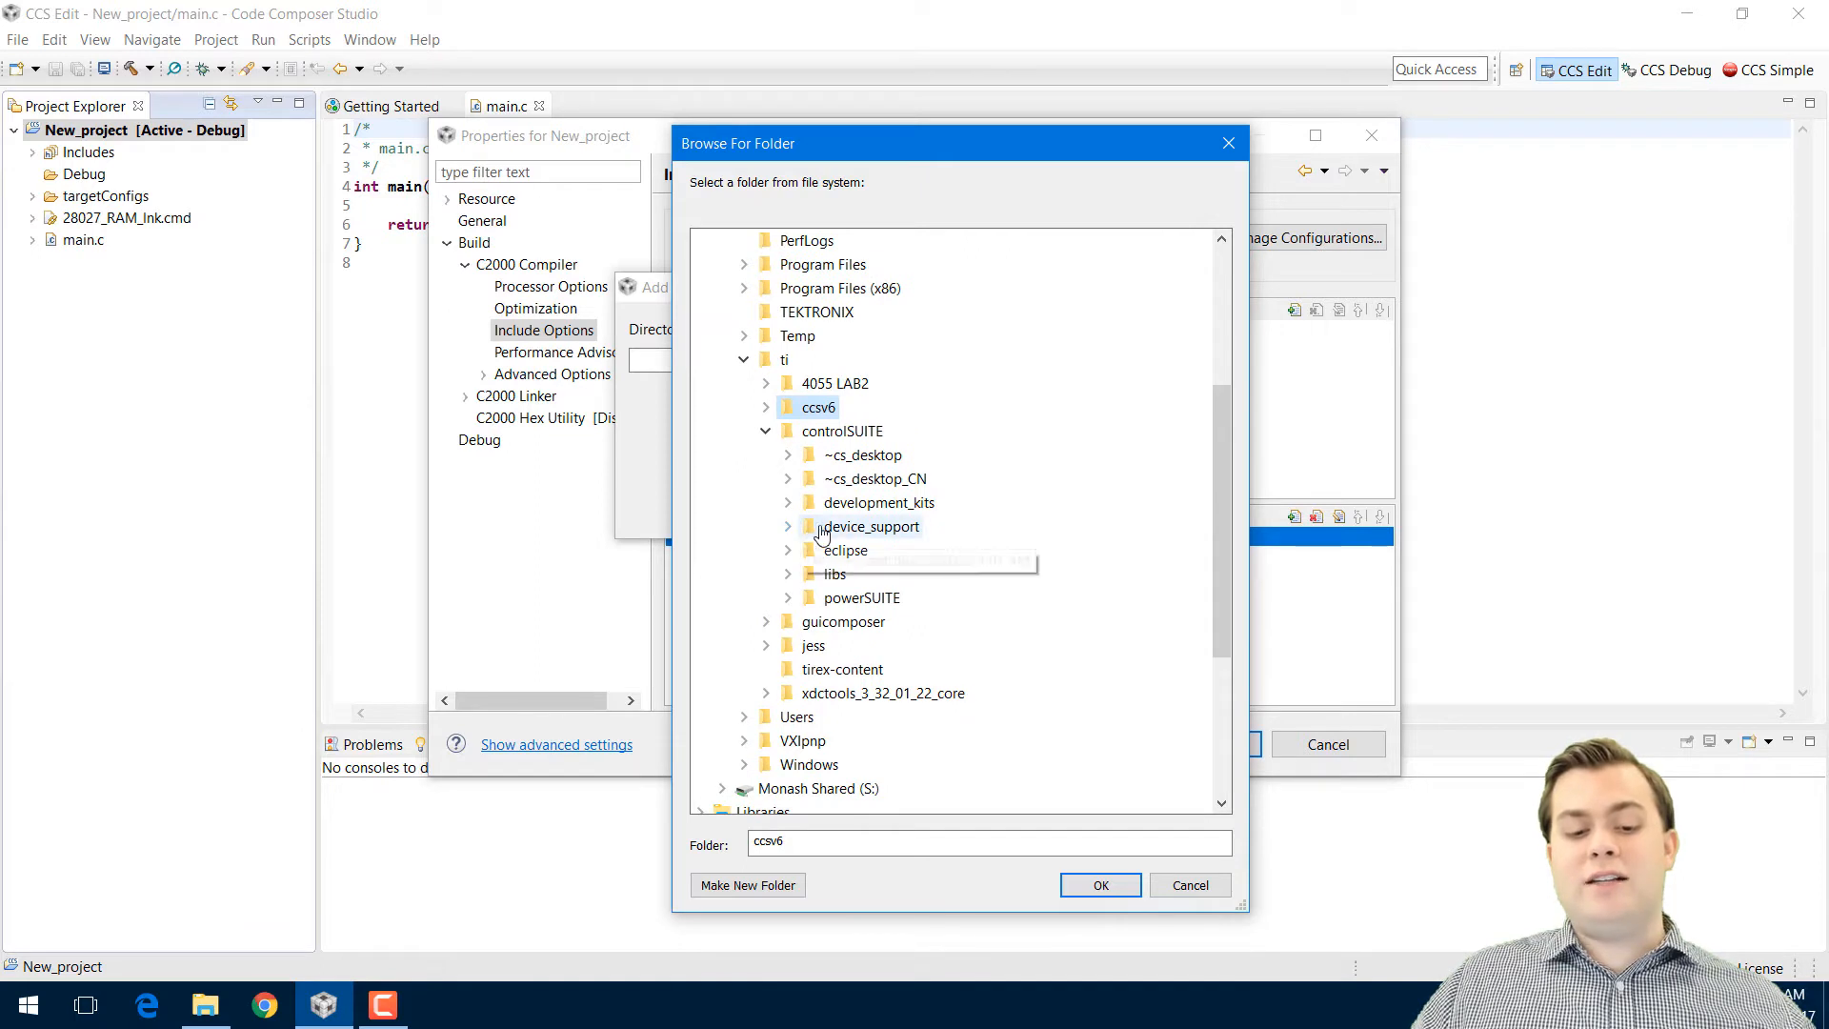
left_click(789, 526)
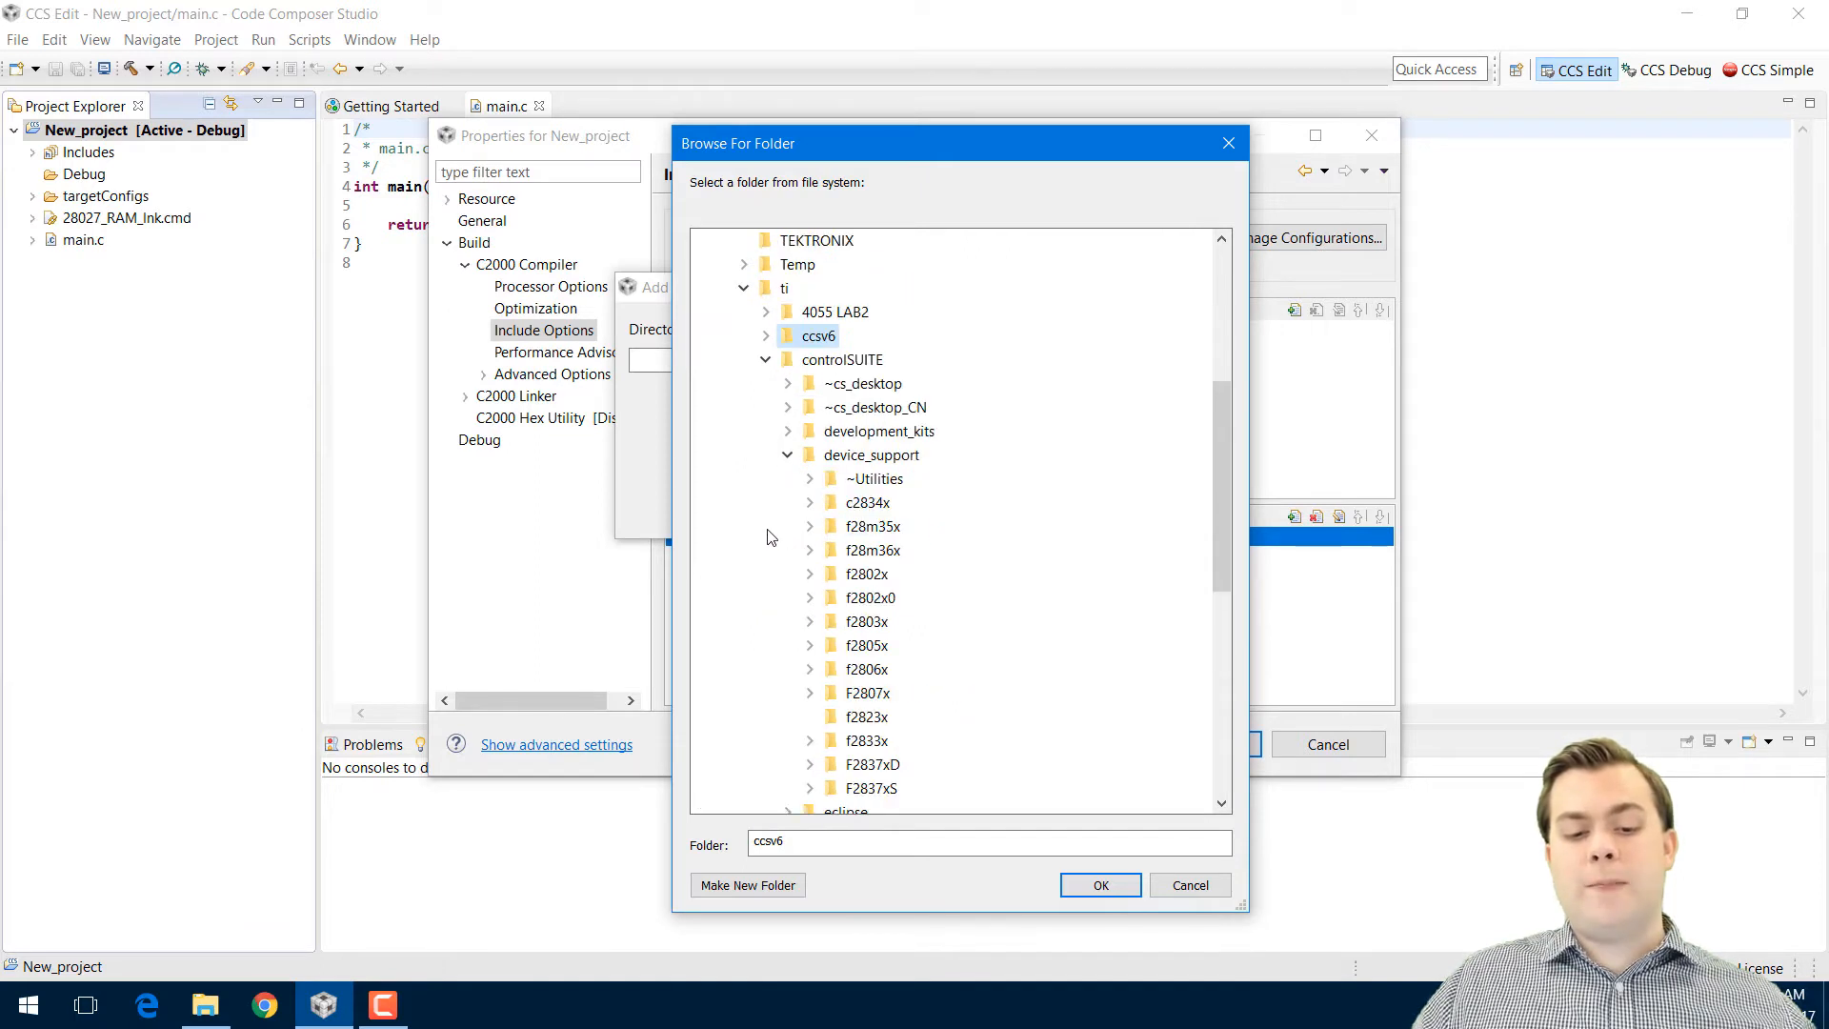
double_click(863, 574)
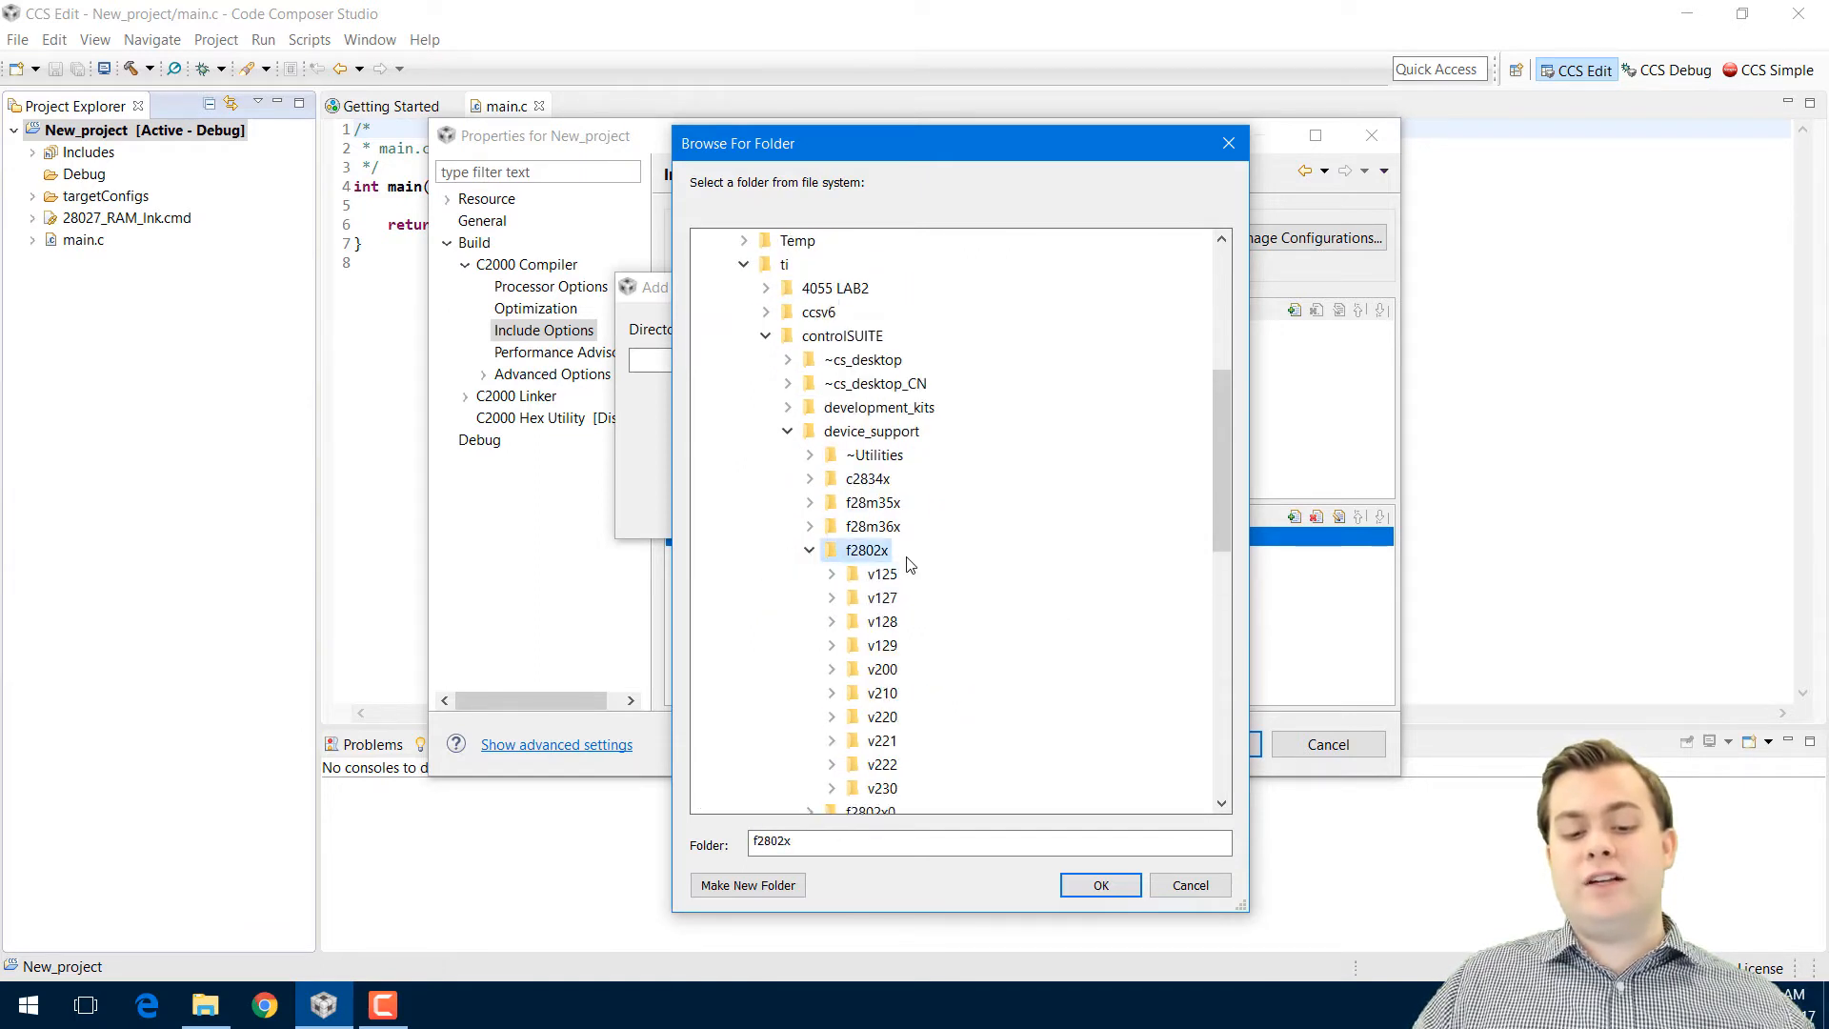
left_click(1098, 885)
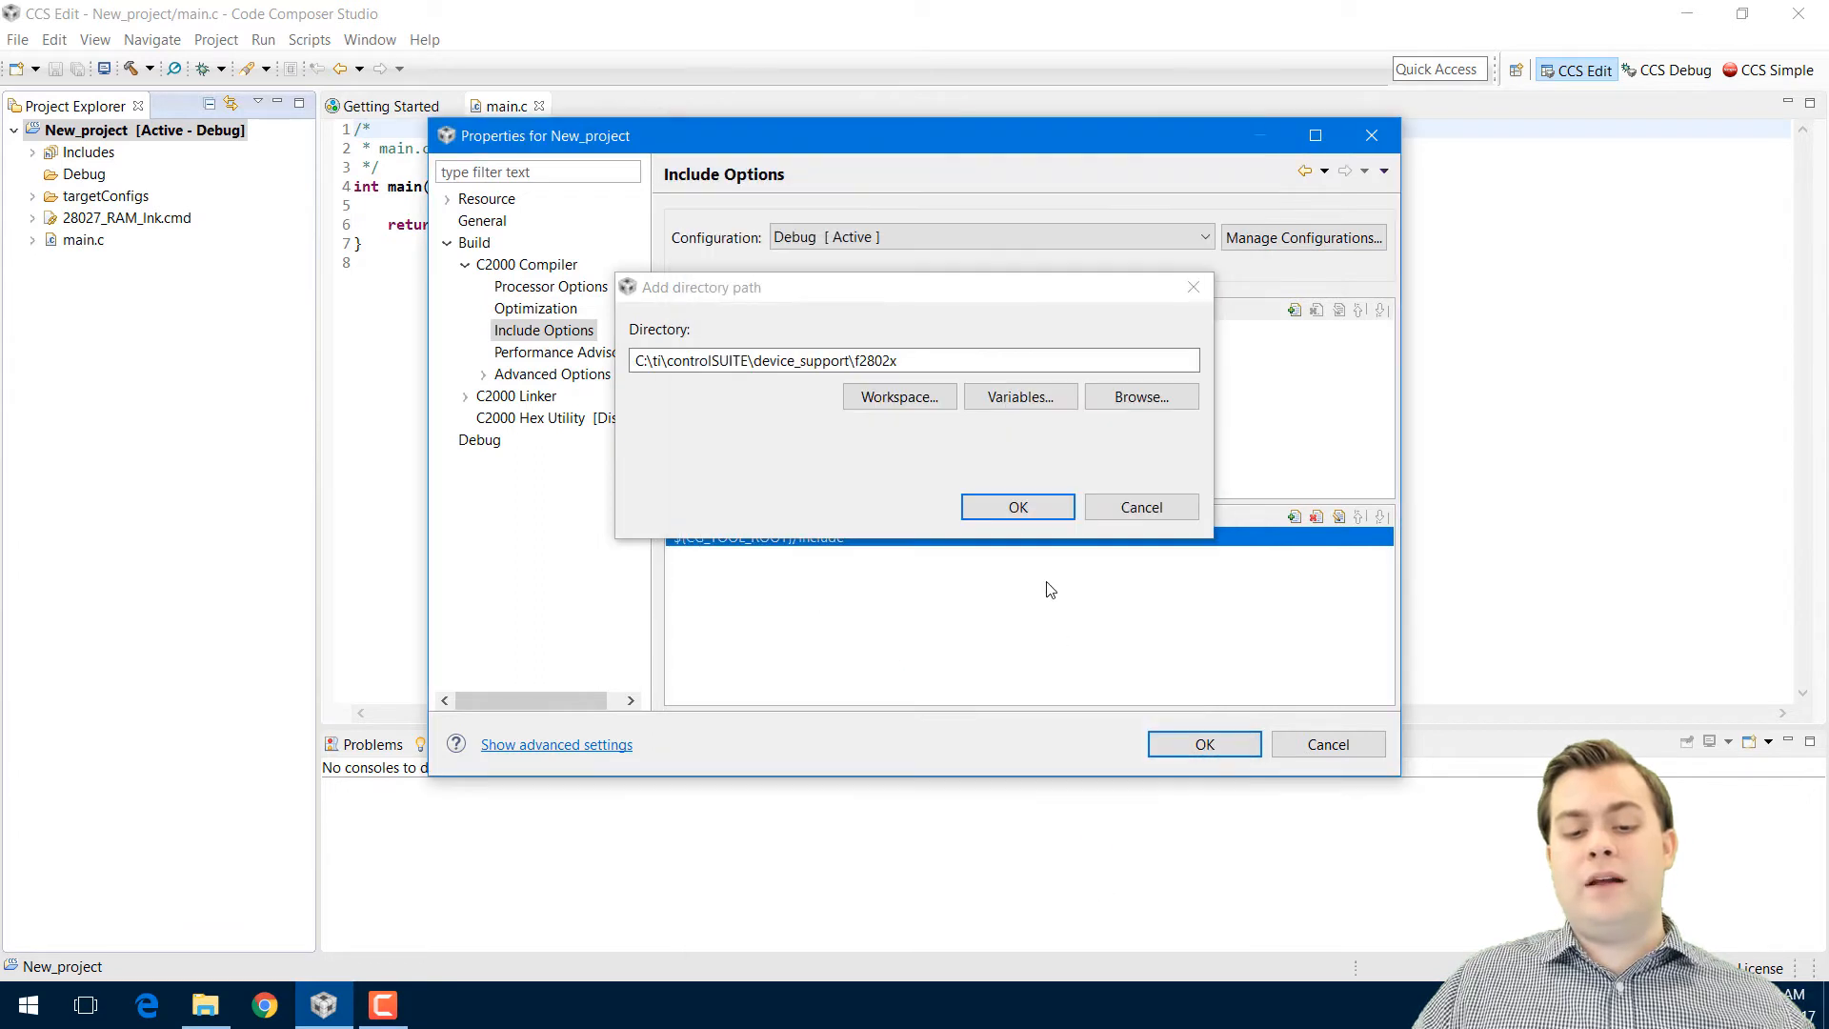
left_click(1019, 513)
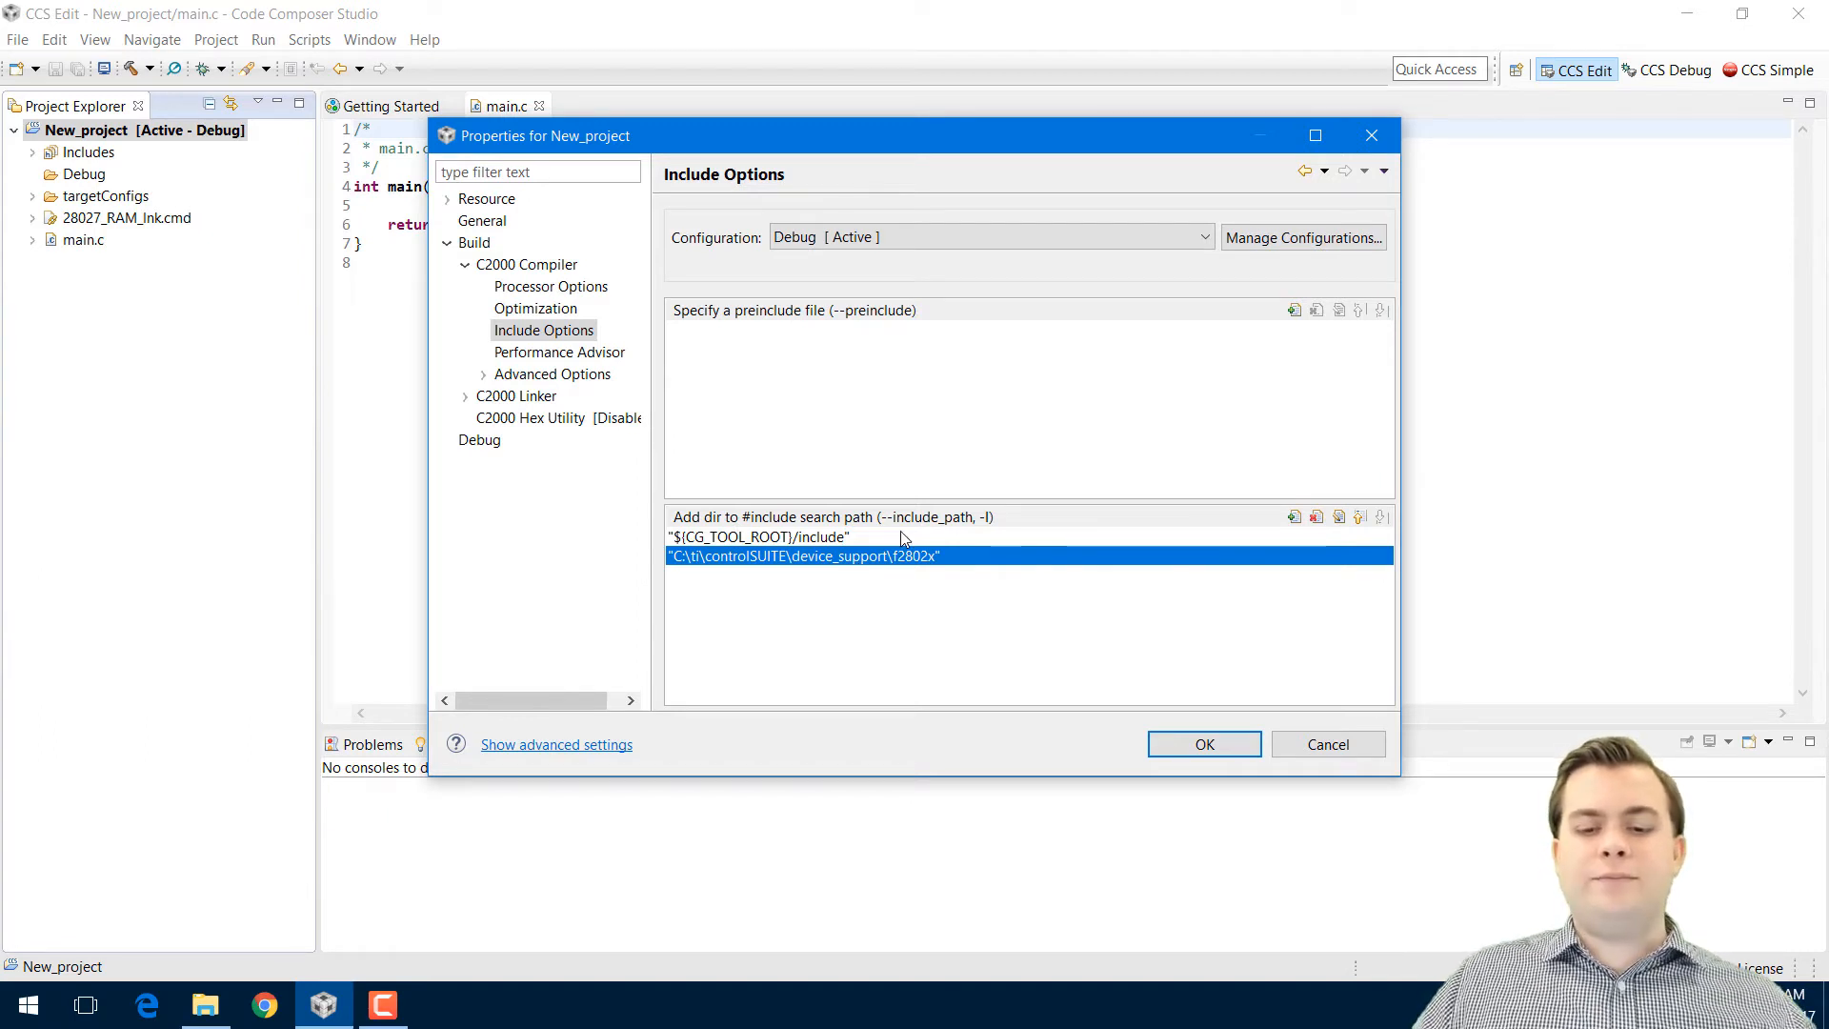
Add C:\ti\controlSUITE\development_kits\C2000_LaunchPad to the C2000 compiler's #include search path
left_click(1292, 518)
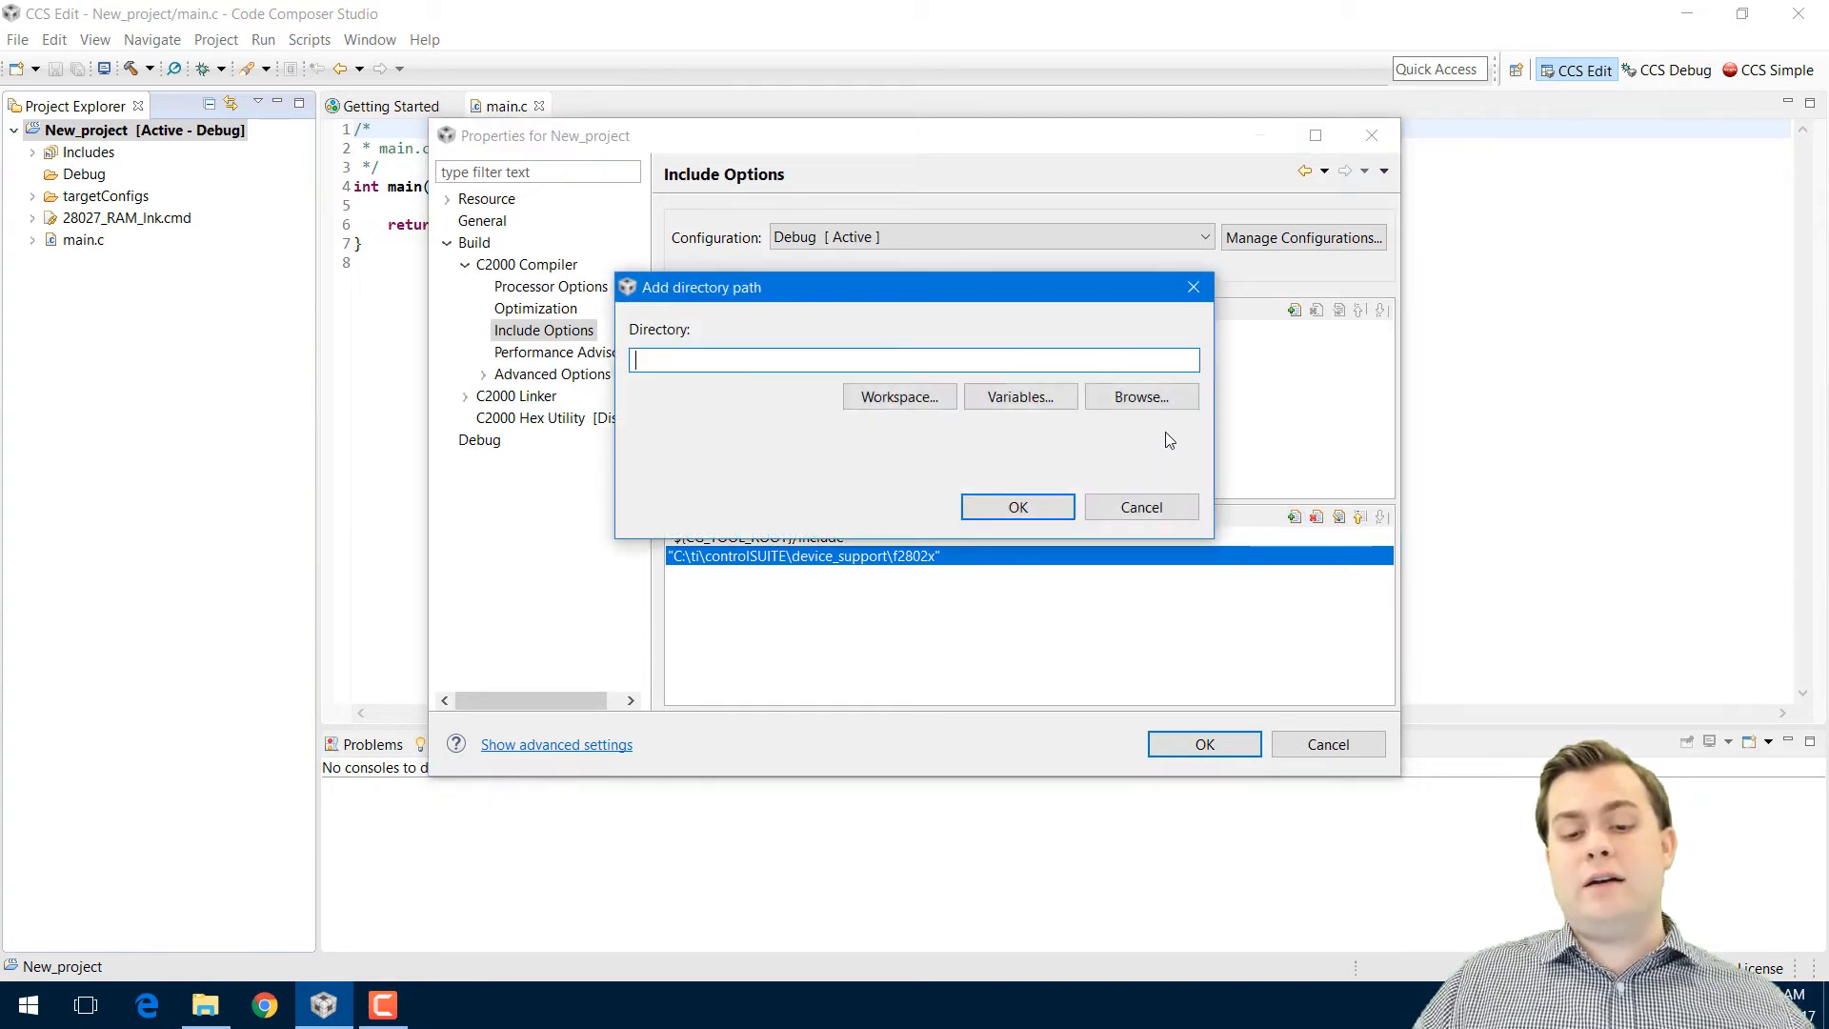
left_click(1134, 392)
left_click_drag(1082, 328, 992, 129)
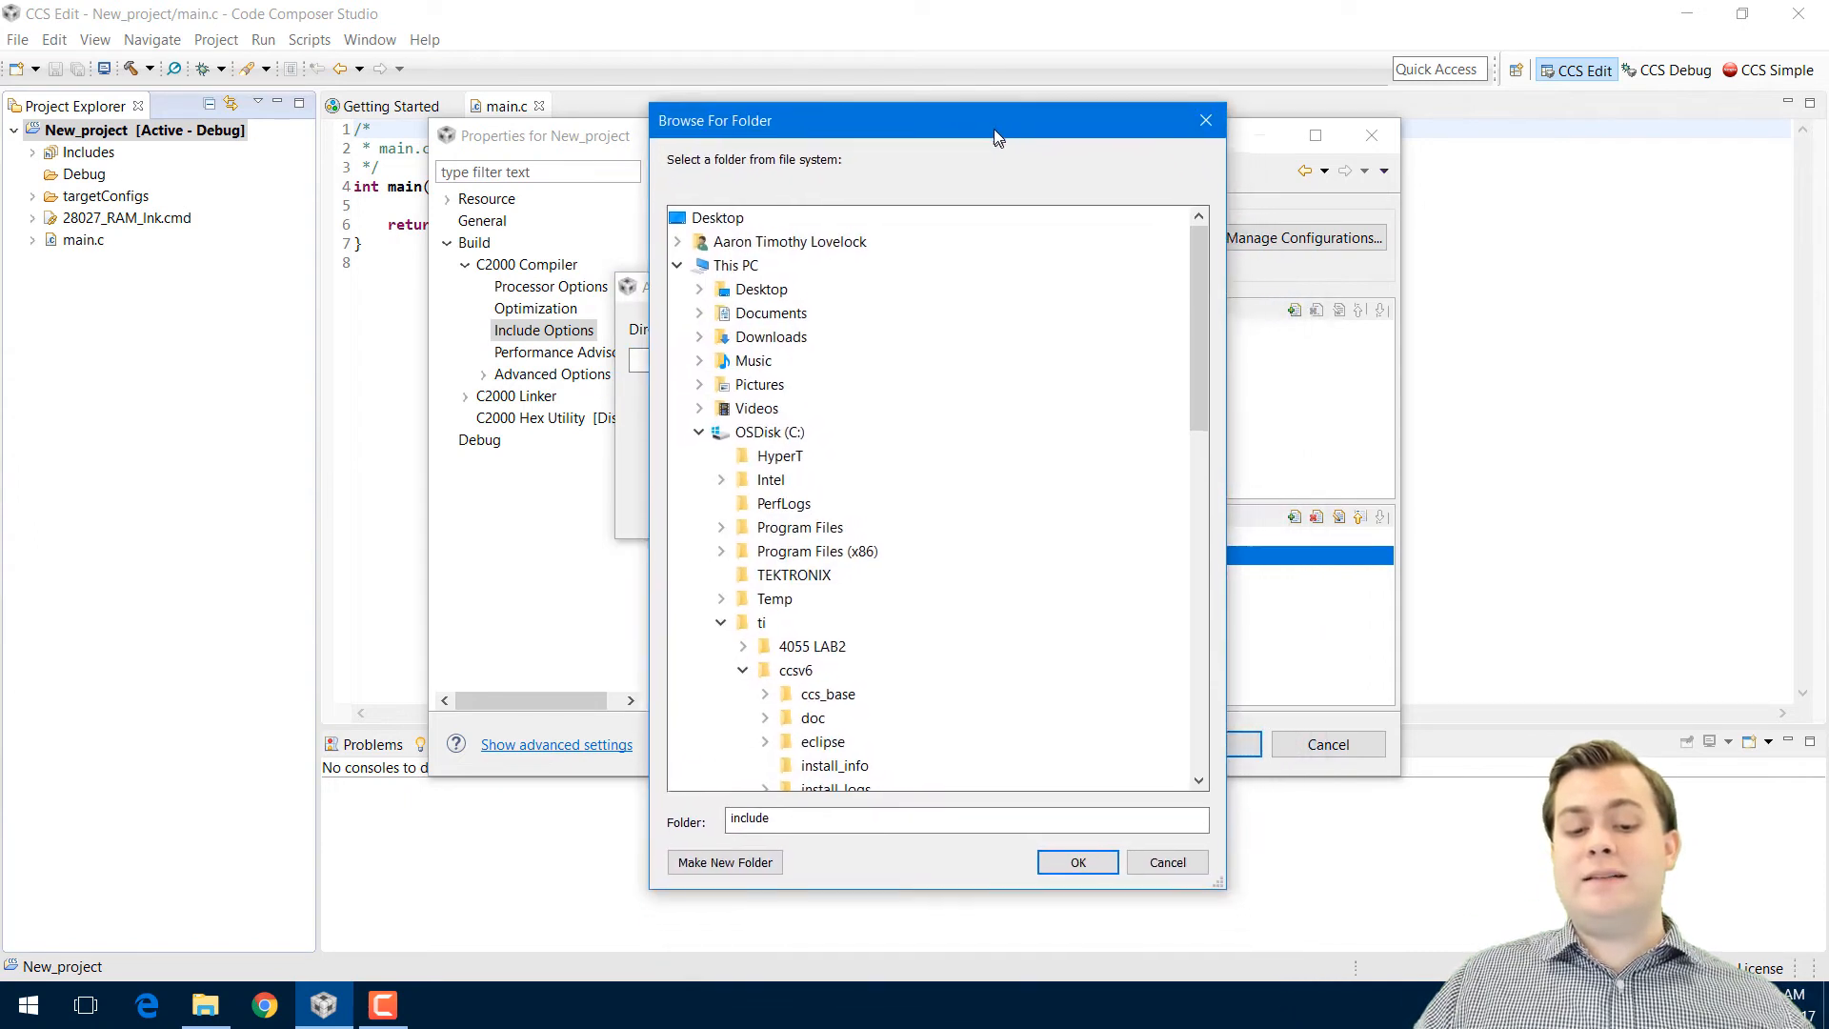
scroll(912, 516, "down", 2)
scroll(912, 519, "down", 1)
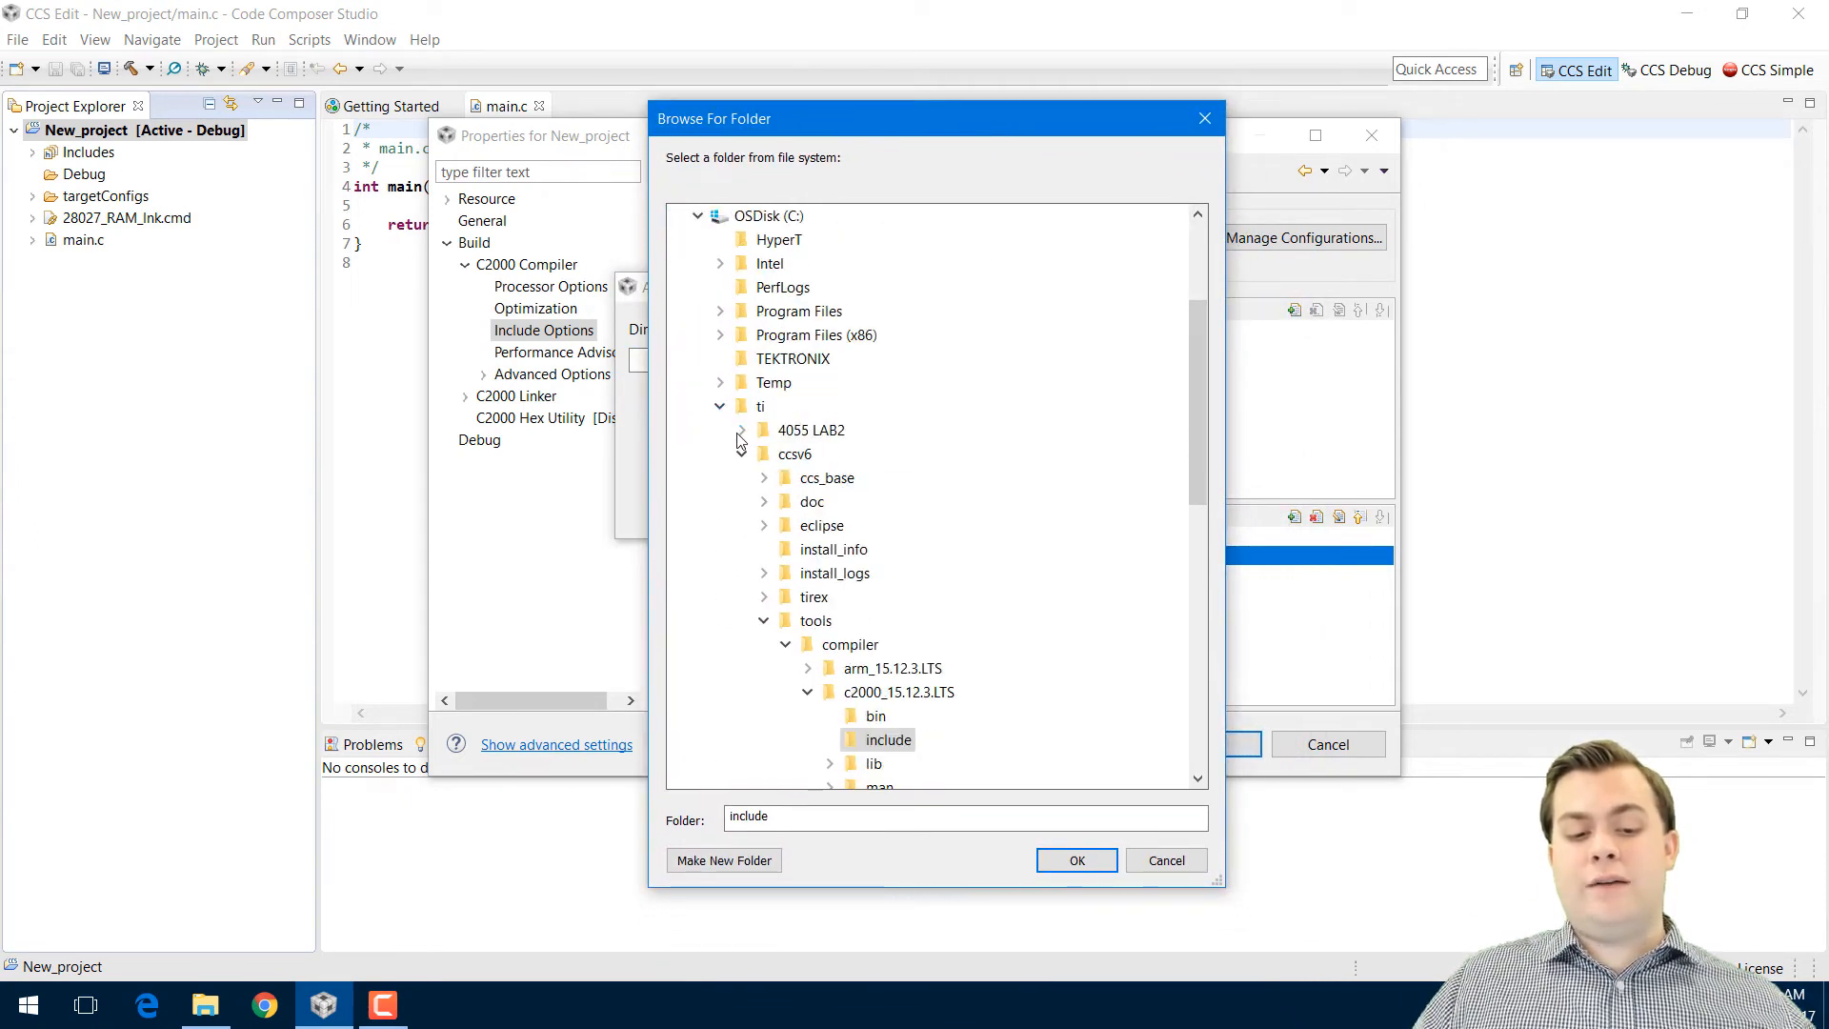
left_click(741, 454)
left_click(742, 478)
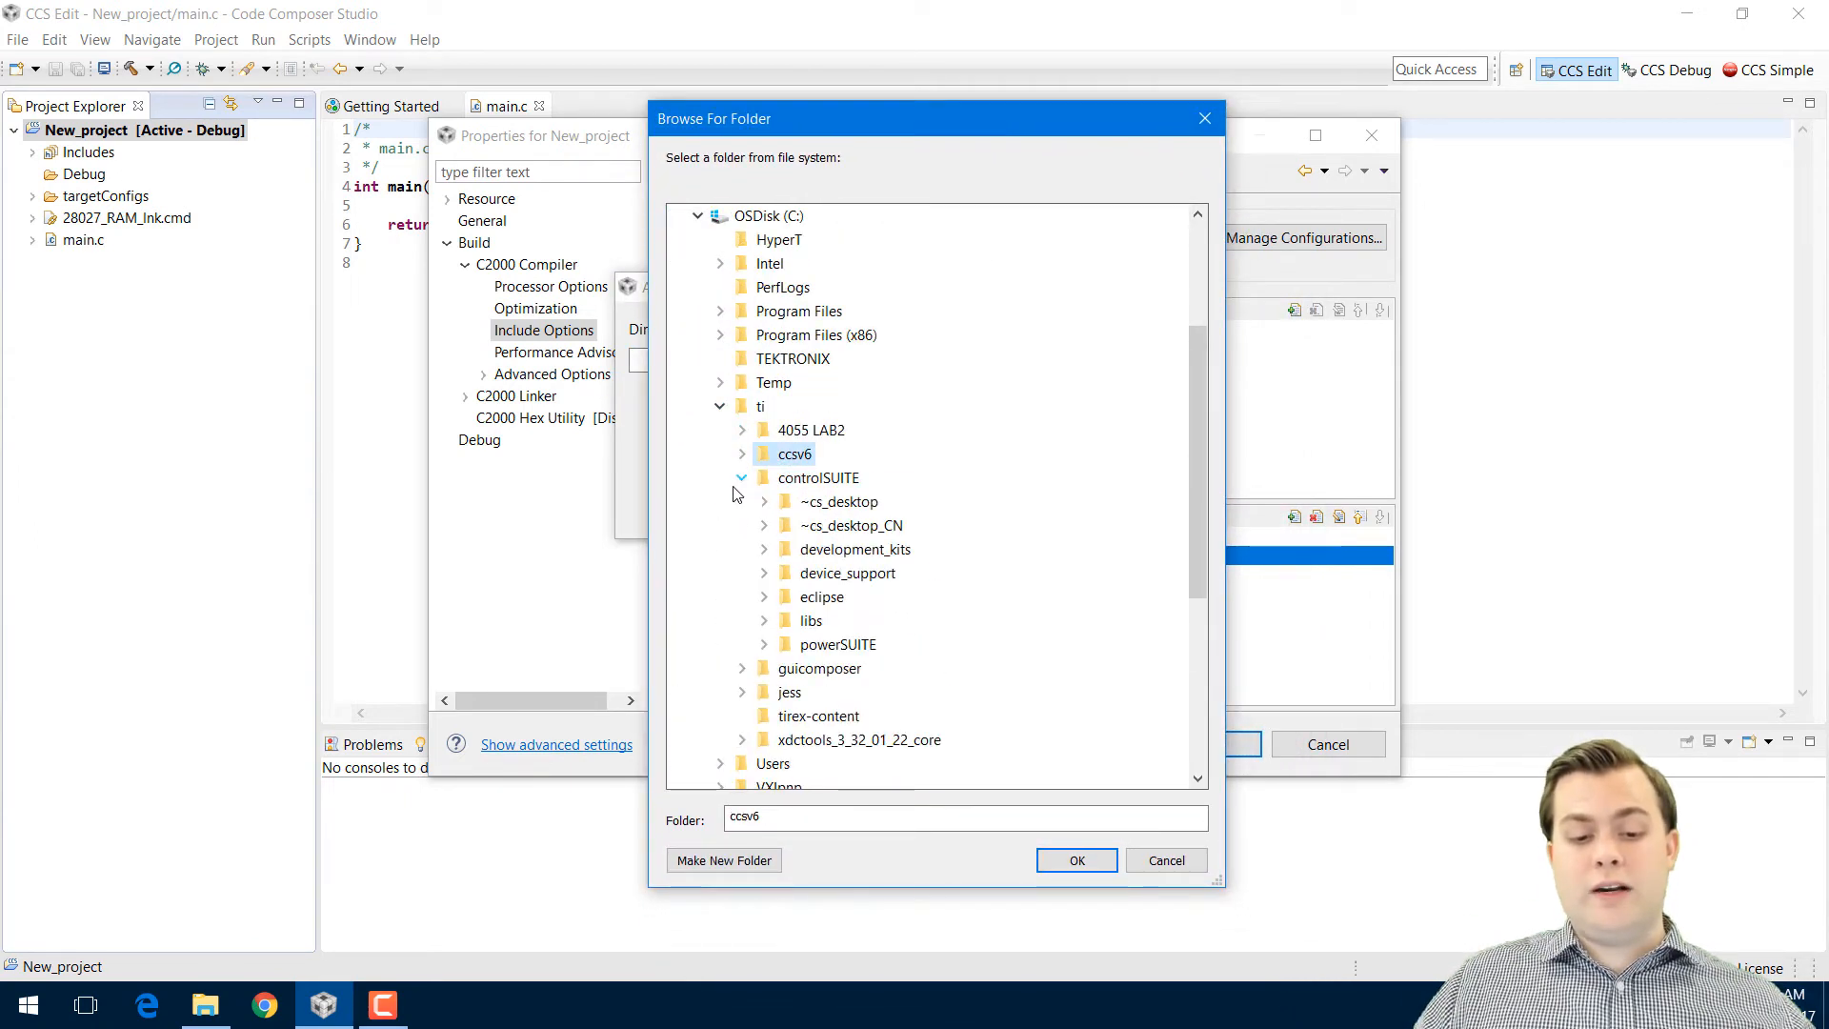
left_click(764, 549)
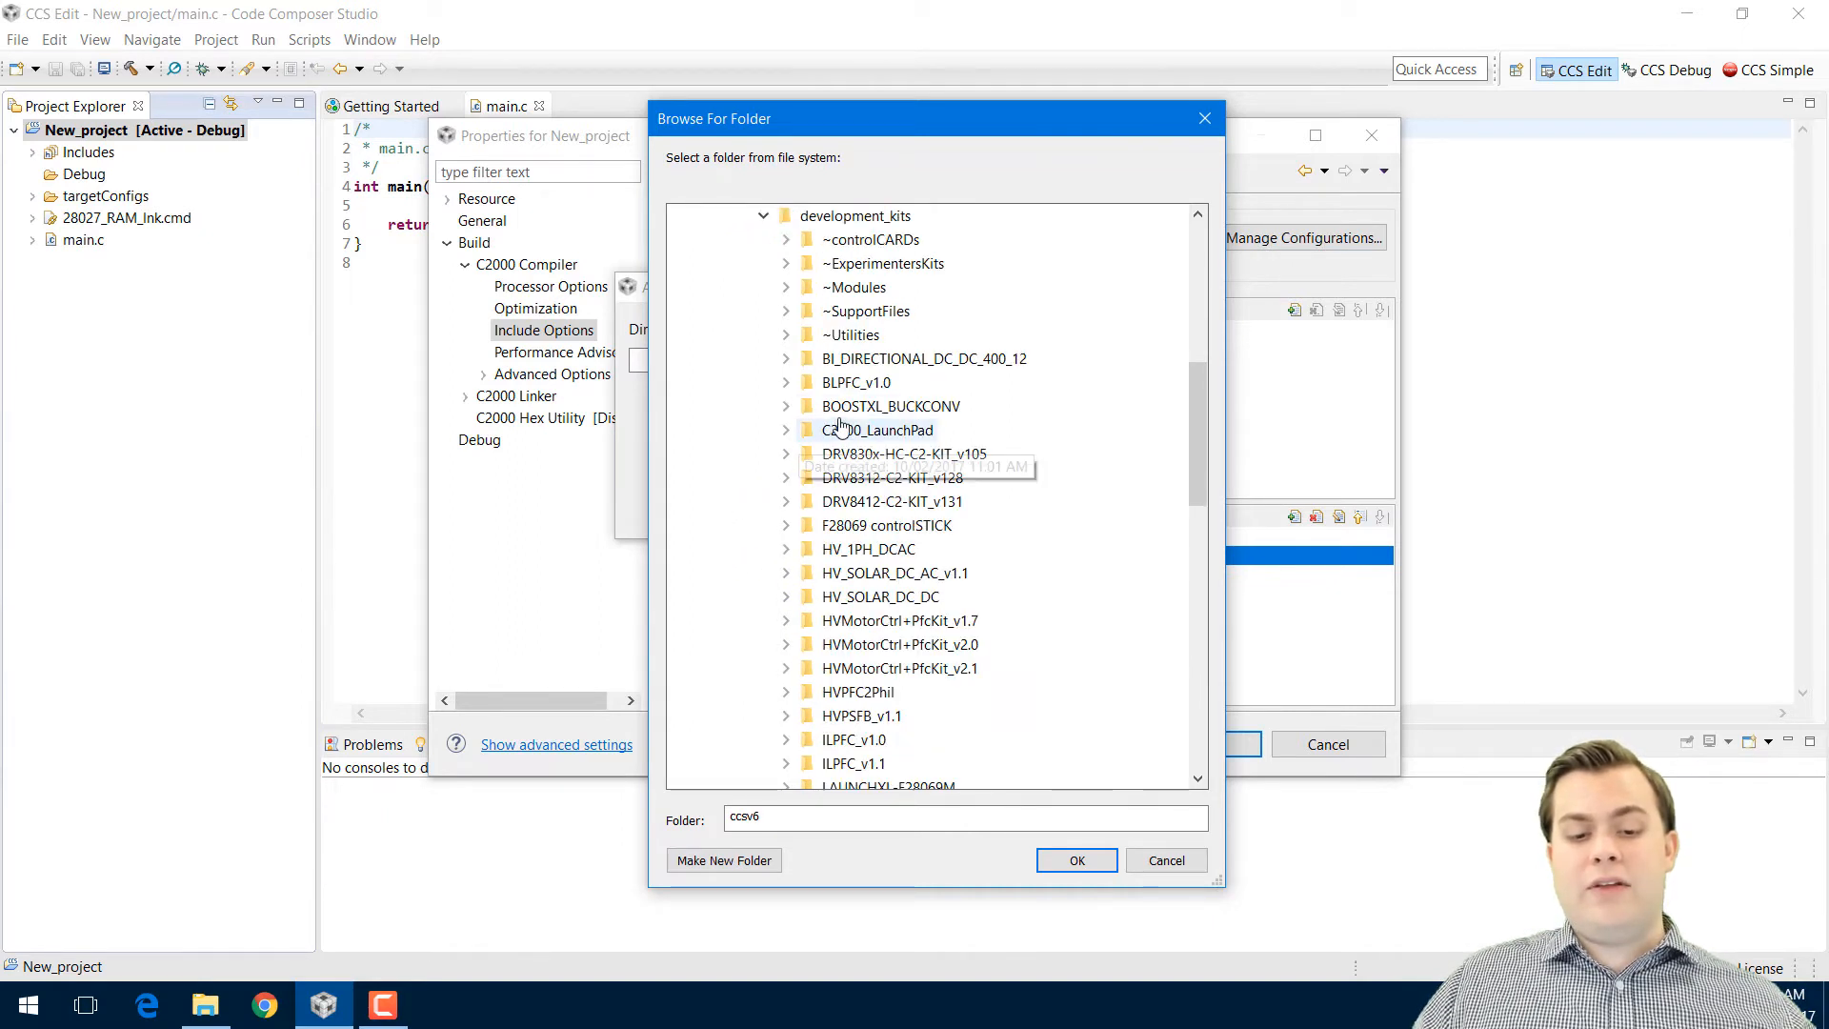
left_click(902, 436)
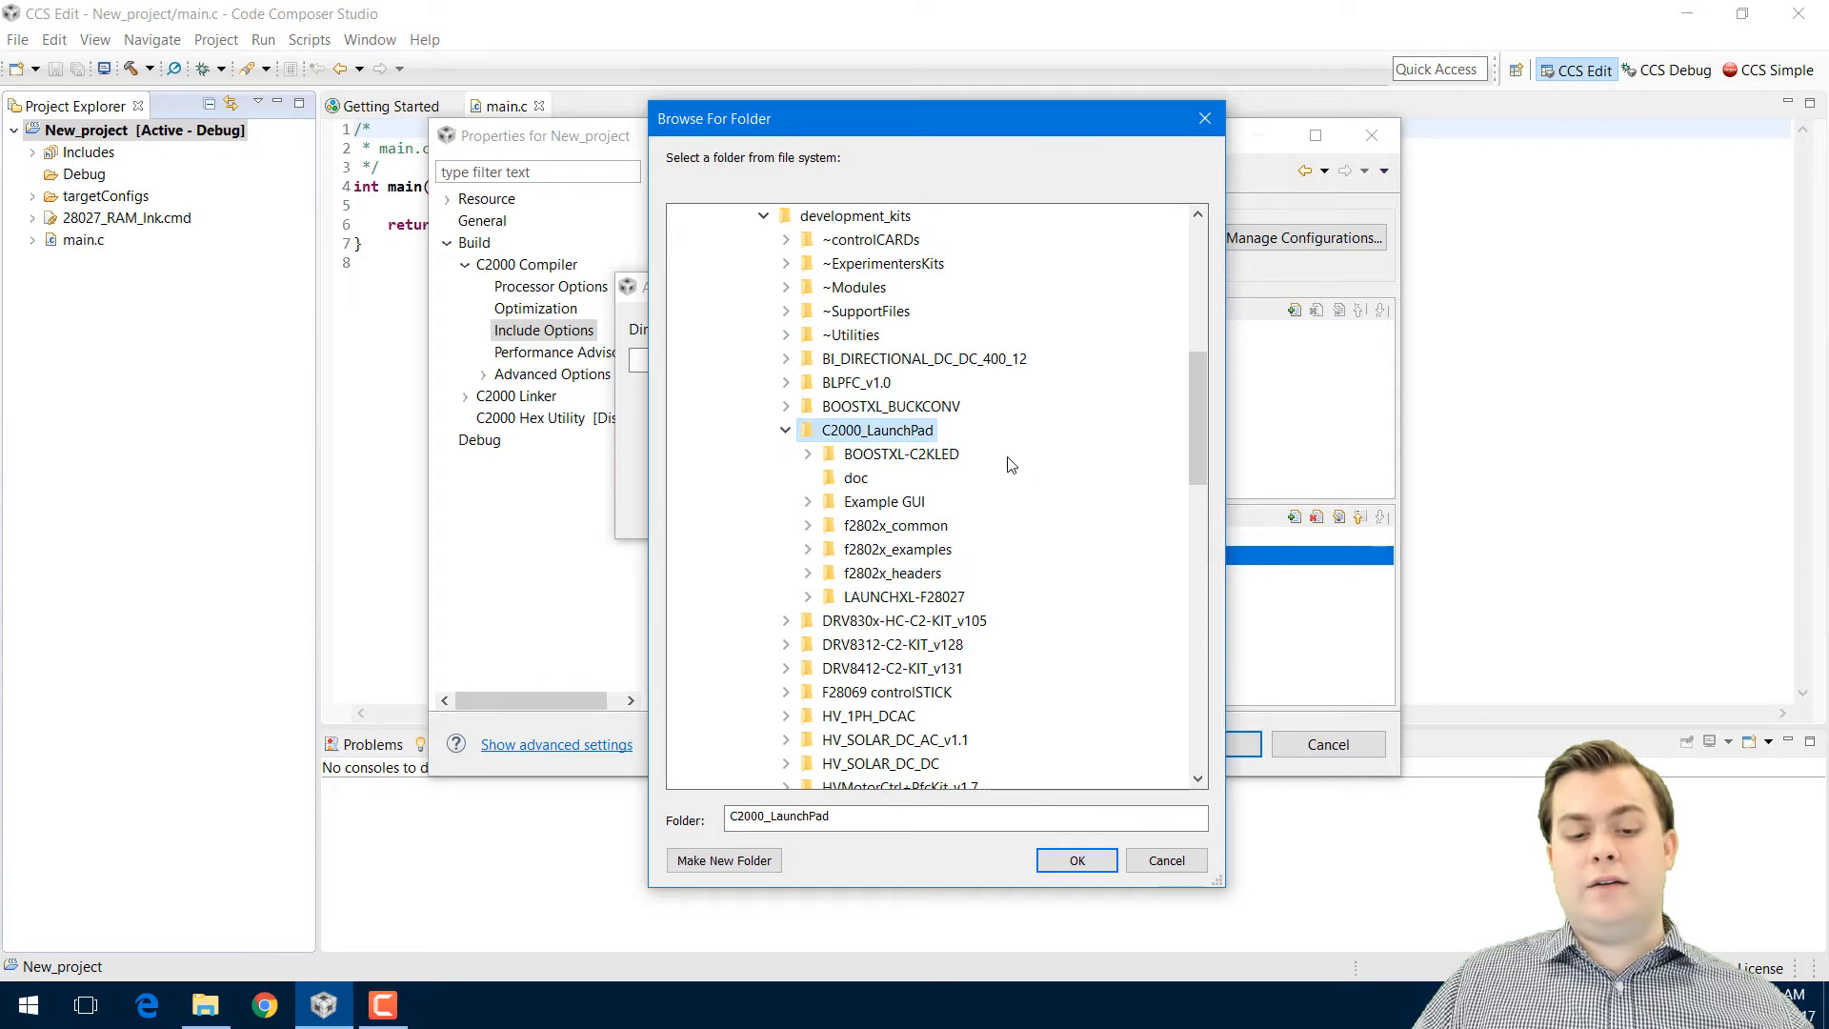
left_click(1086, 855)
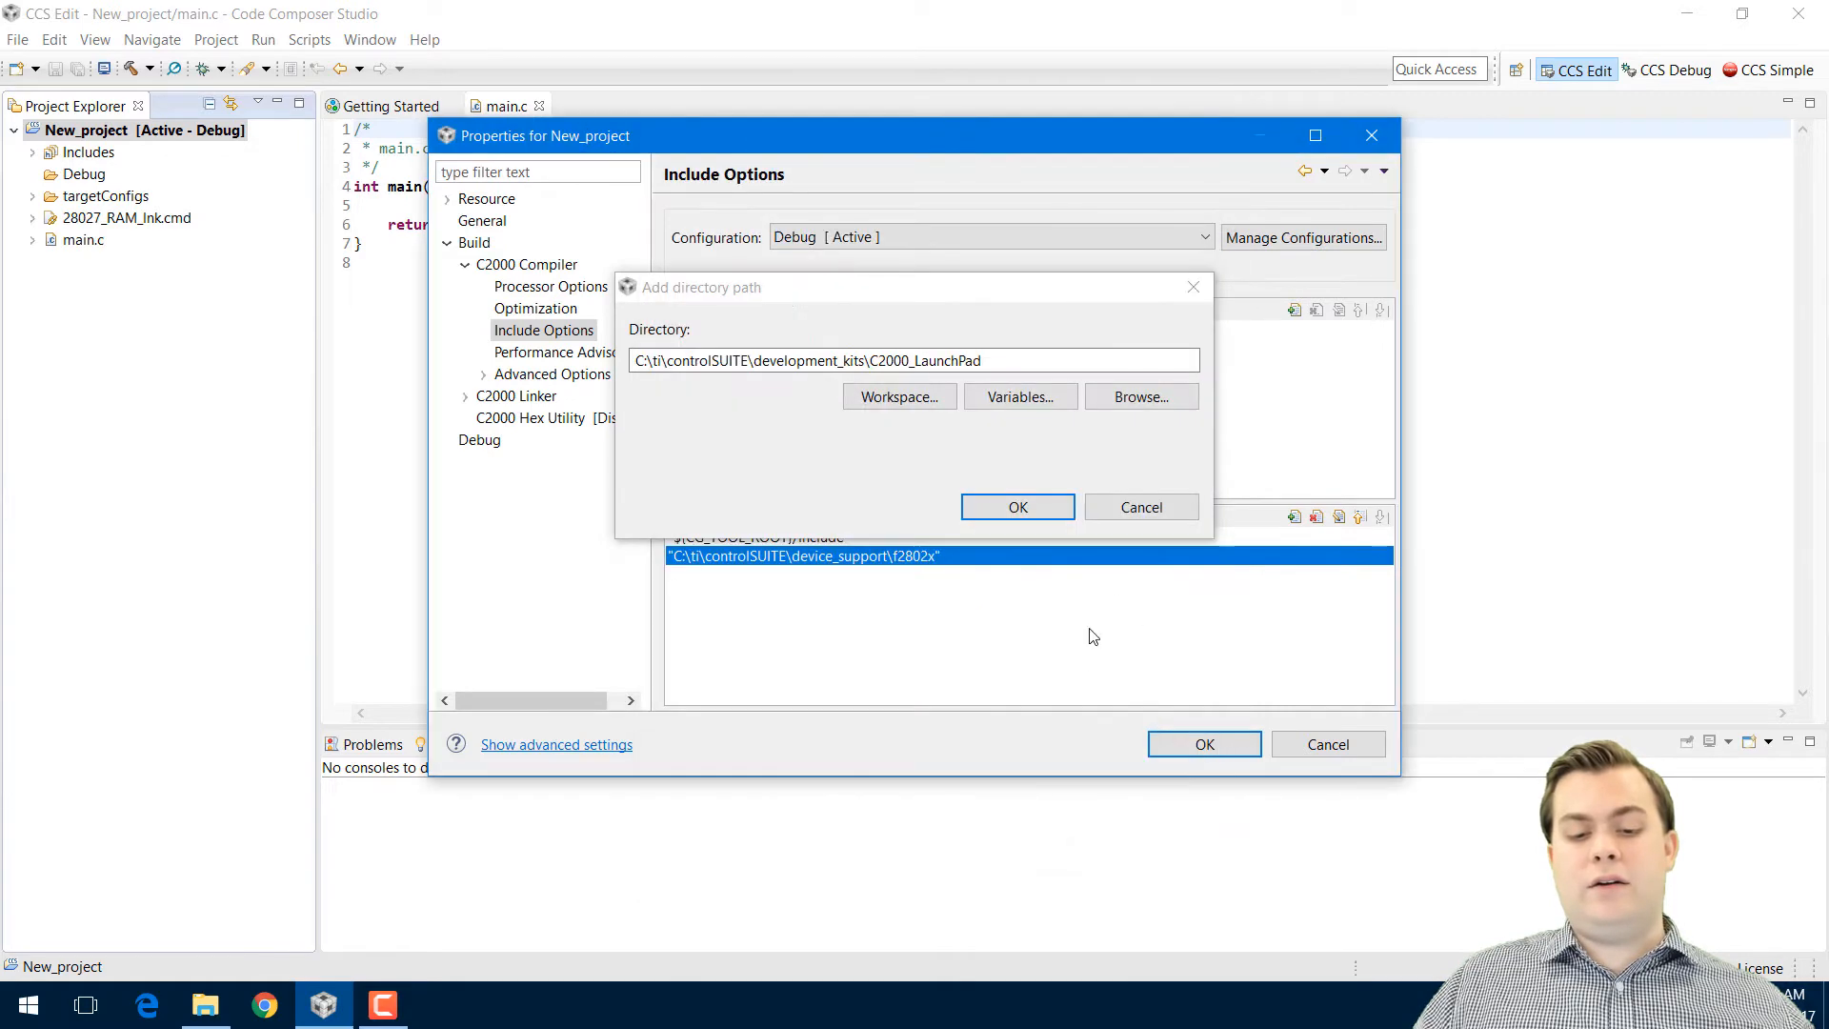
left_click(1015, 512)
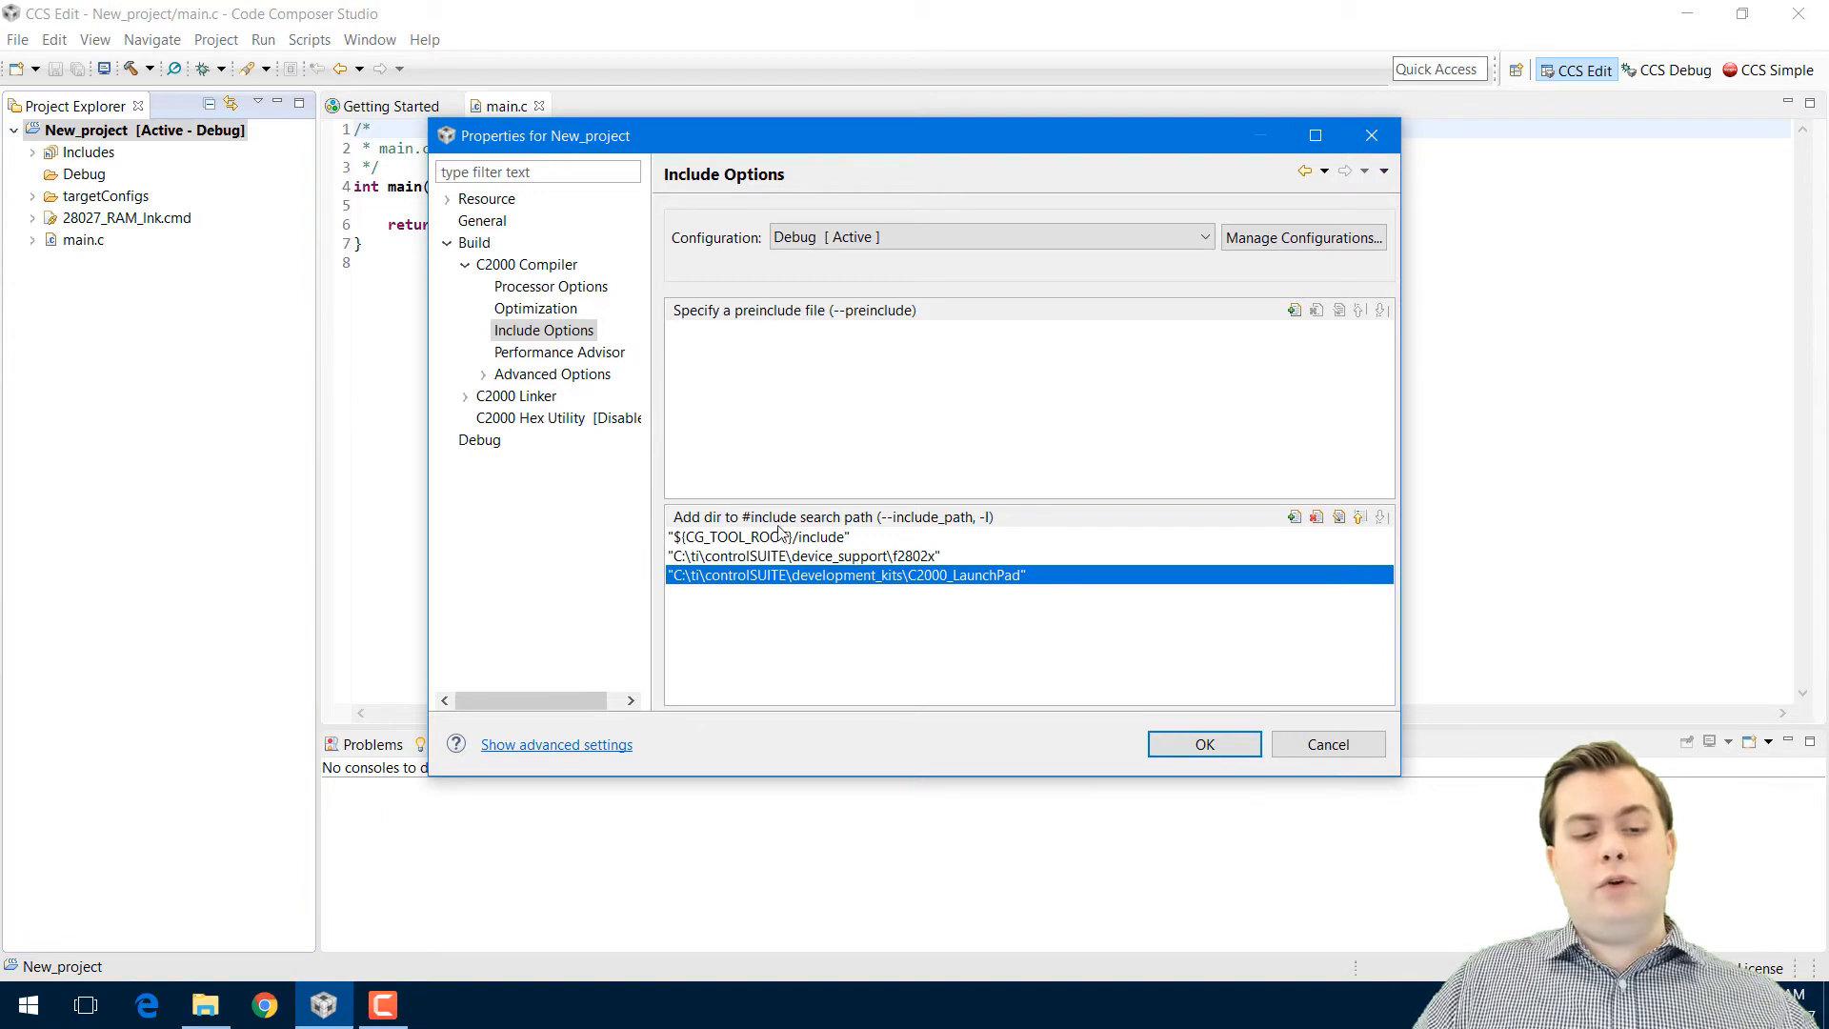
Add driverlib.lib from controlSUITE\device_support\f2802x\v230\f2802x_common\lib as a C2000 linker library input and apply the project properties
left_click(466, 398)
left_click(504, 438)
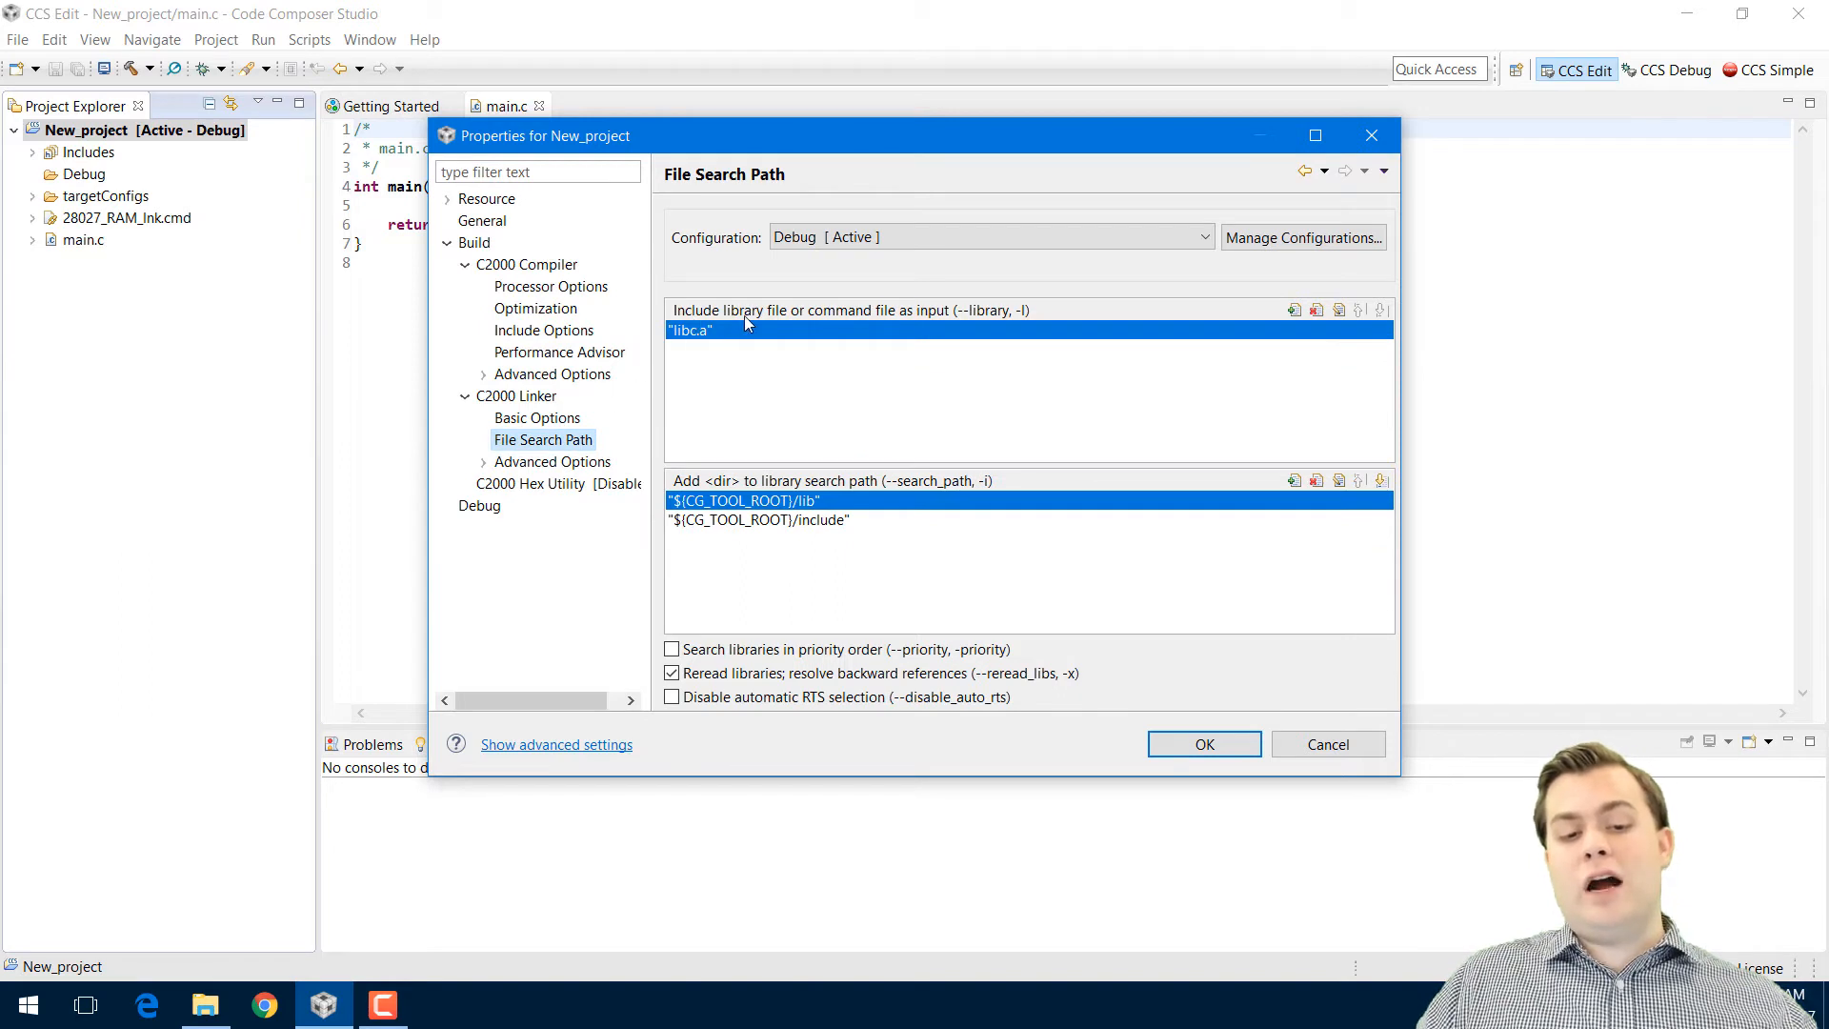
left_click(1298, 322)
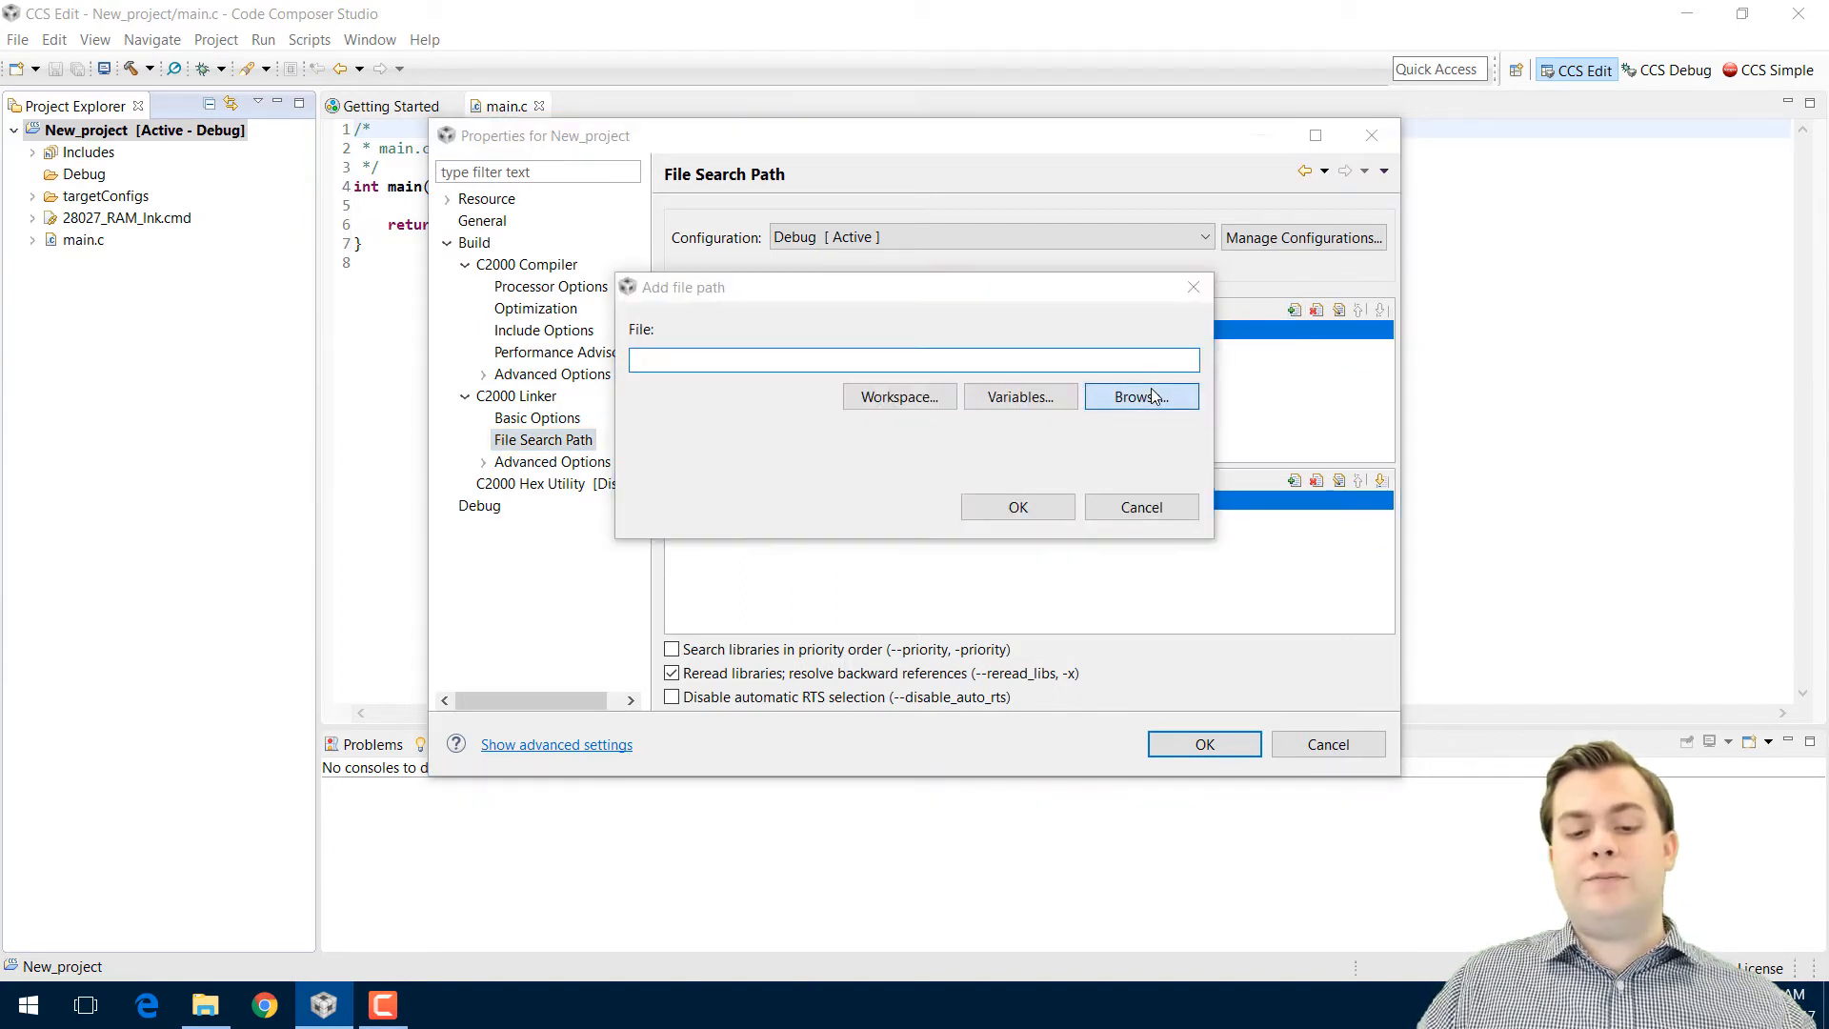
left_click(1156, 395)
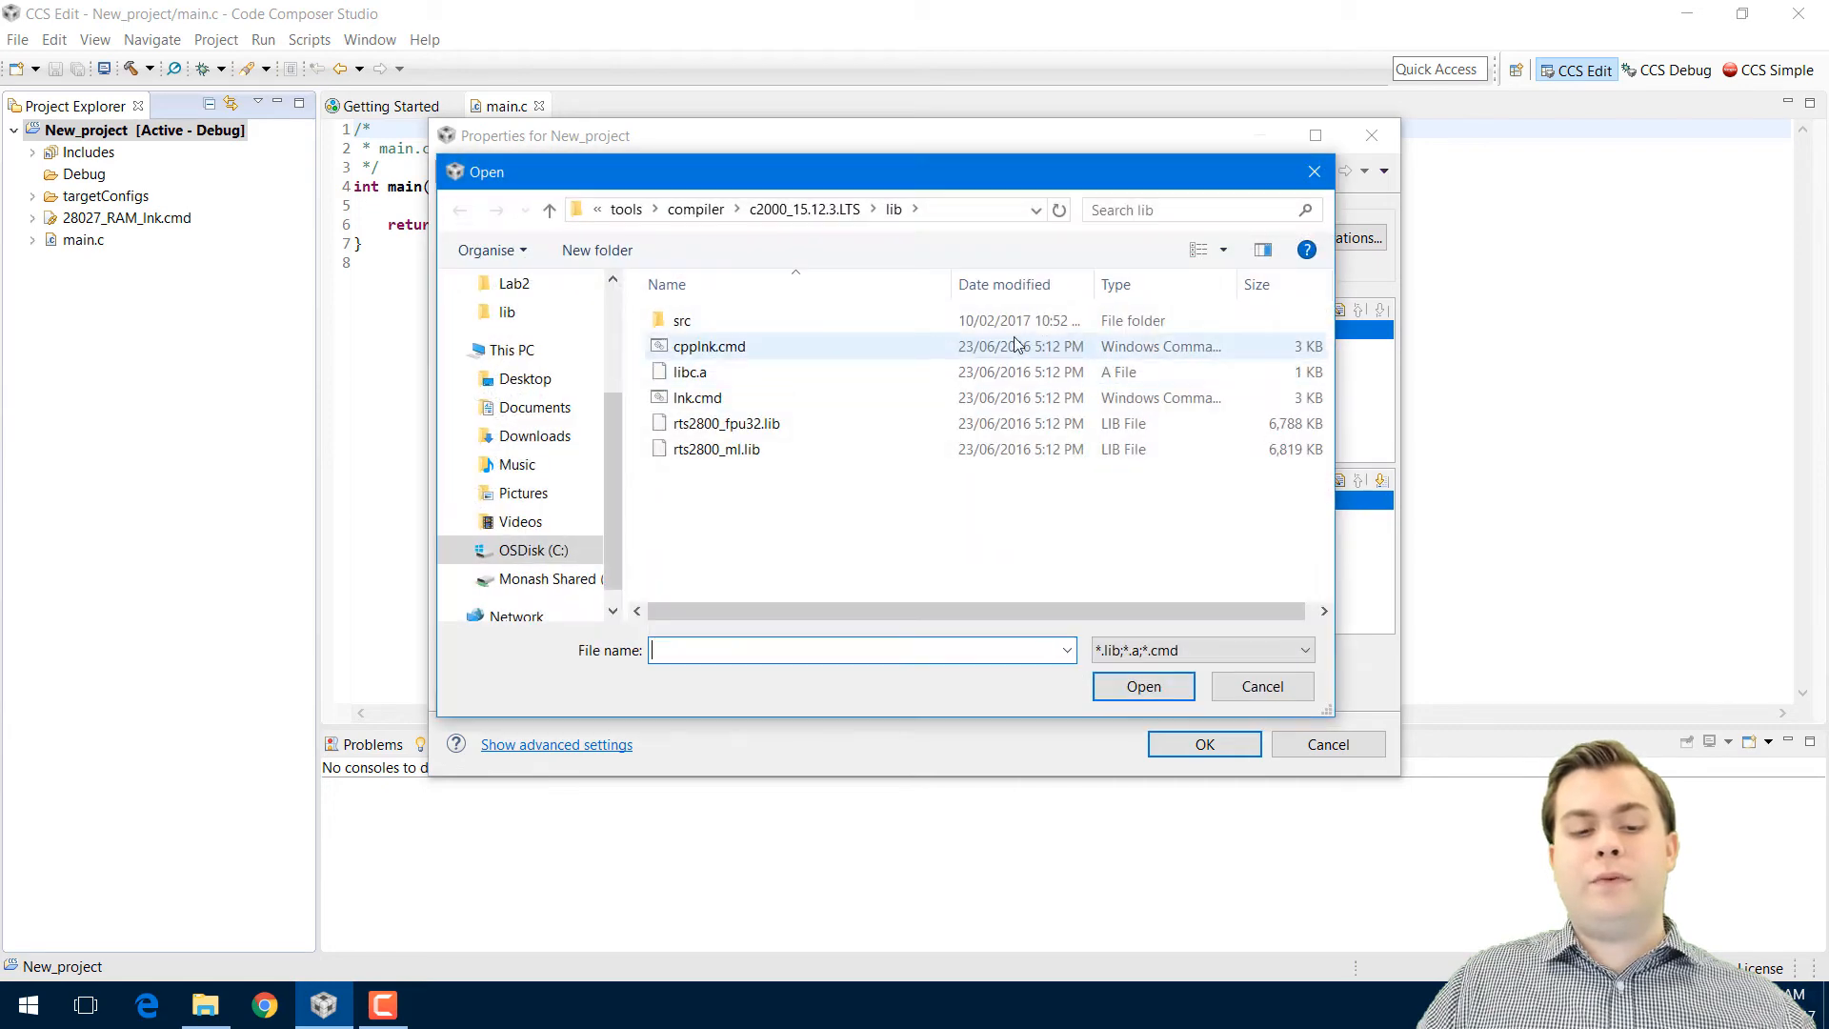
left_click(521, 557)
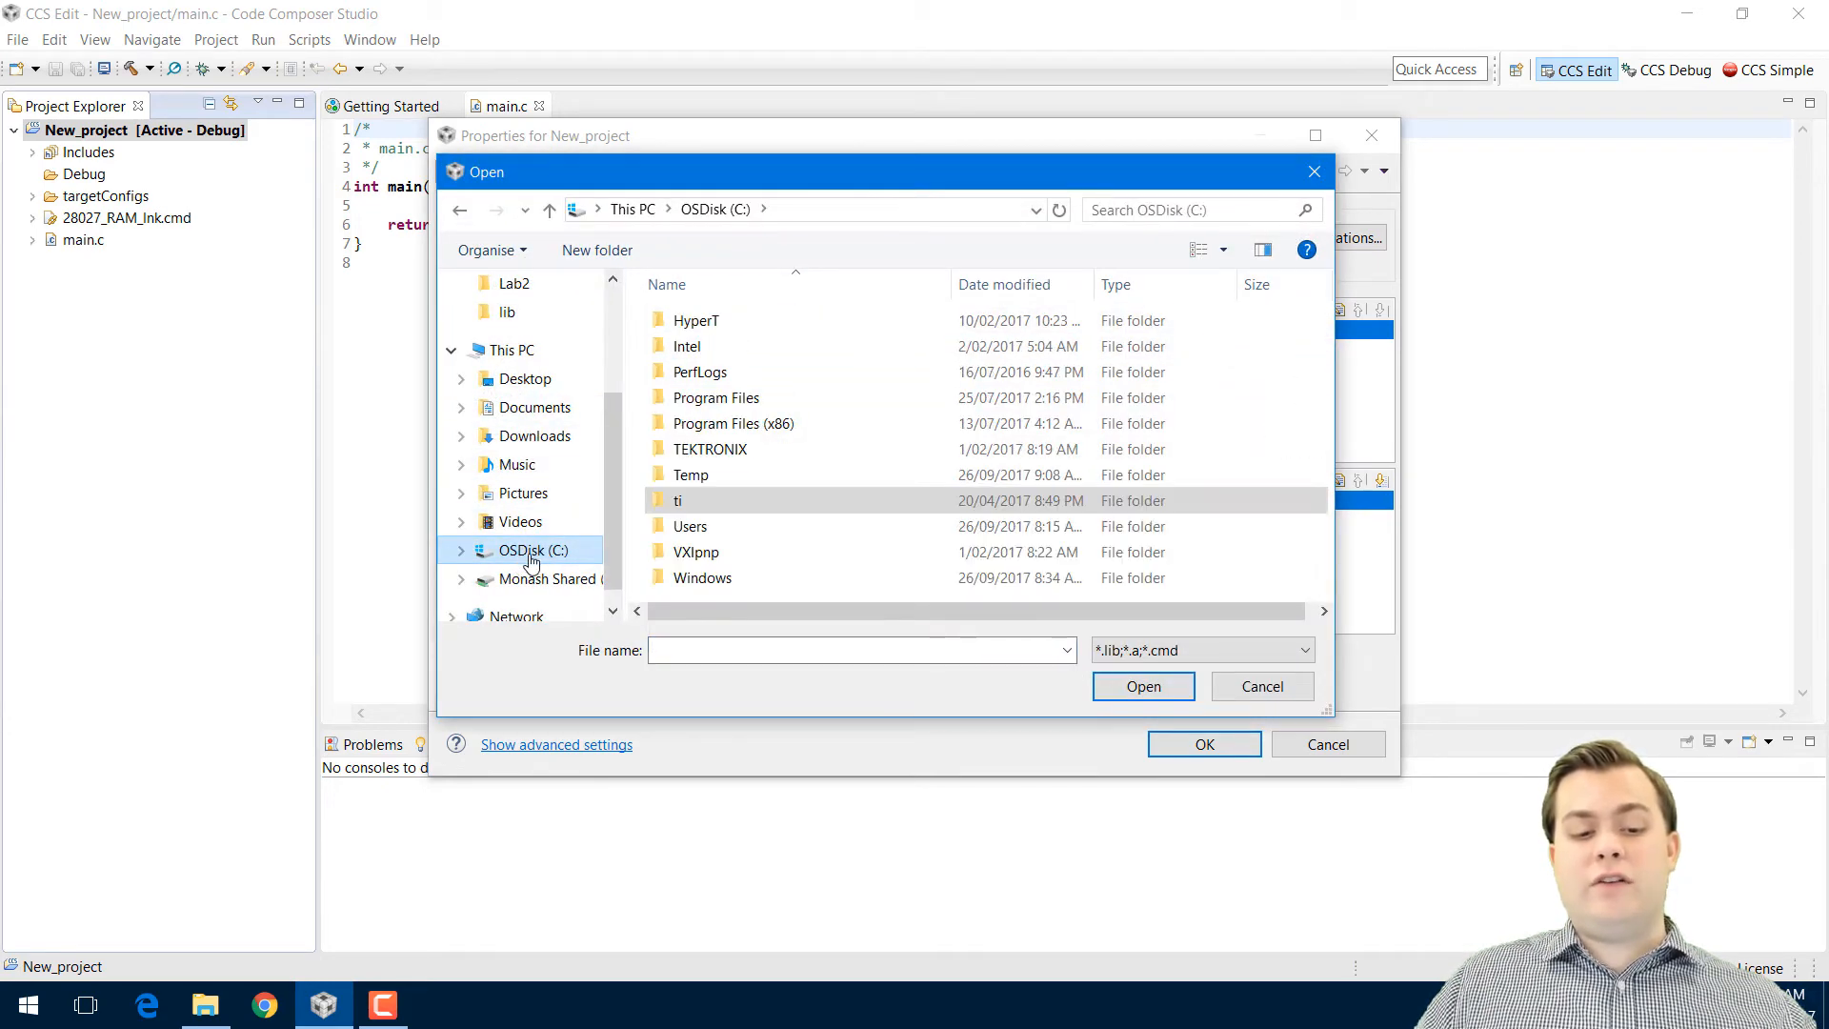
double_click(688, 503)
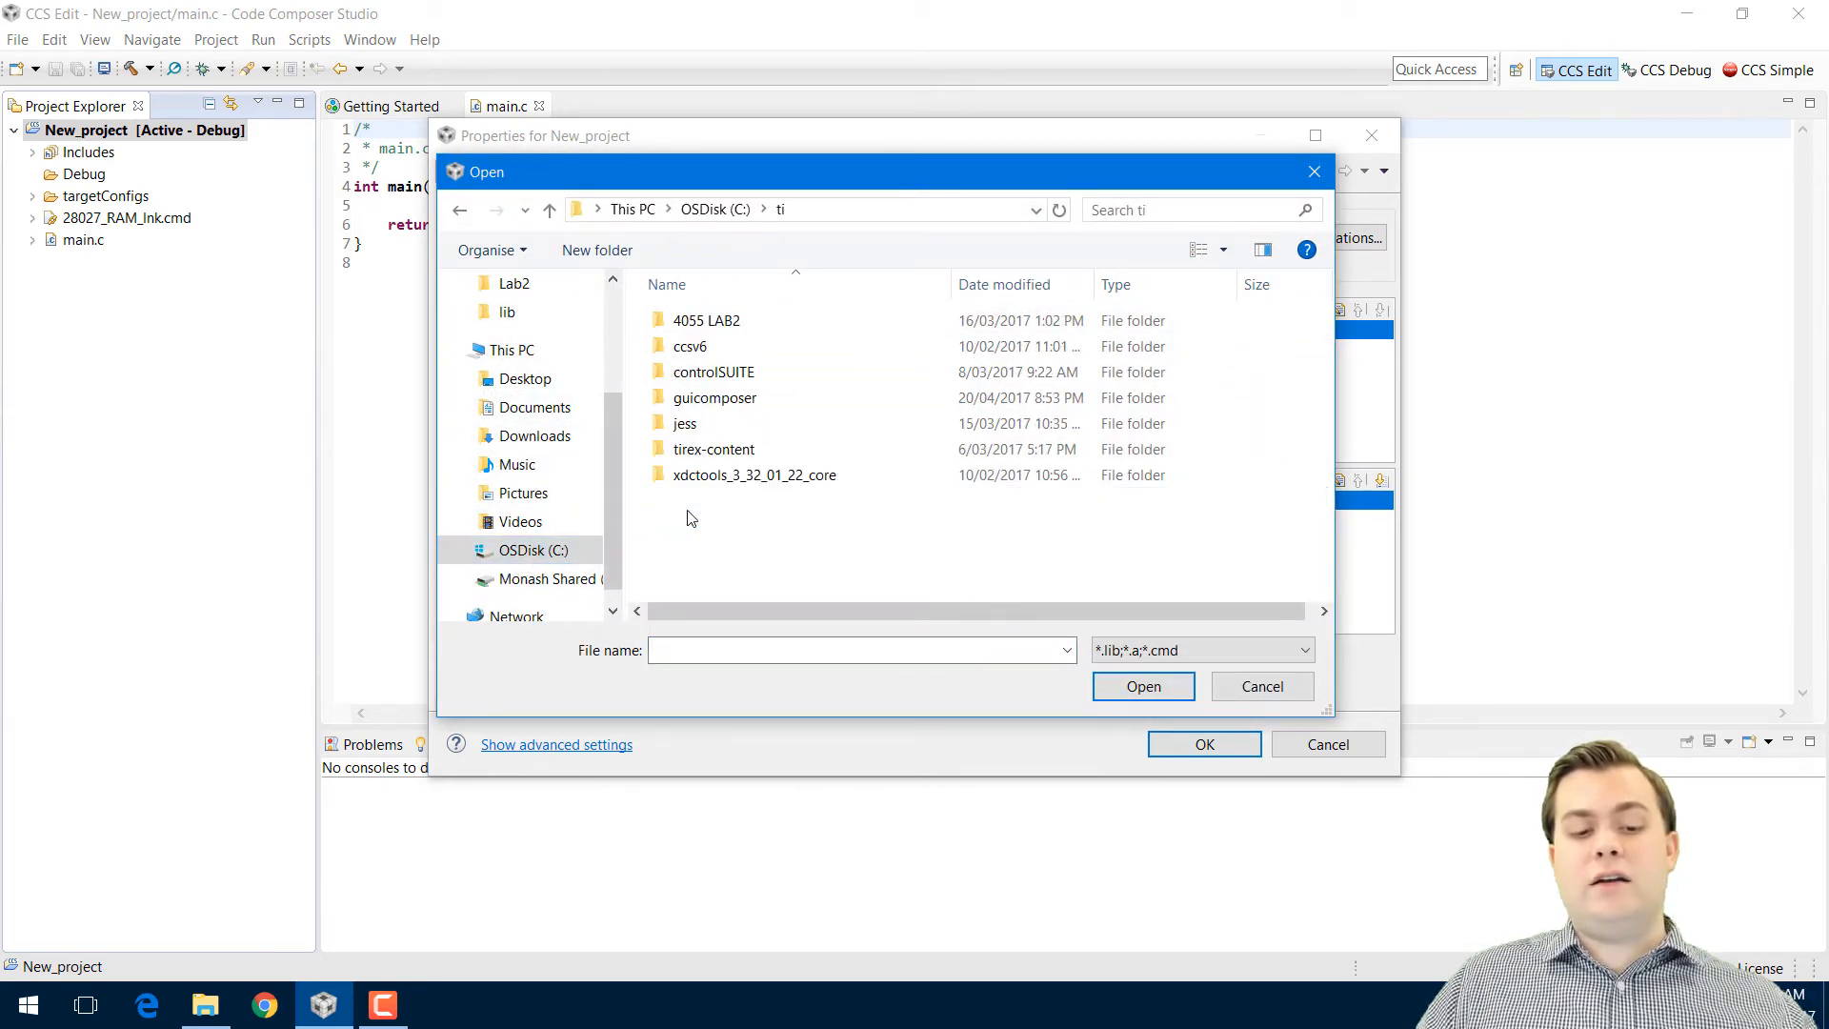
double_click(694, 375)
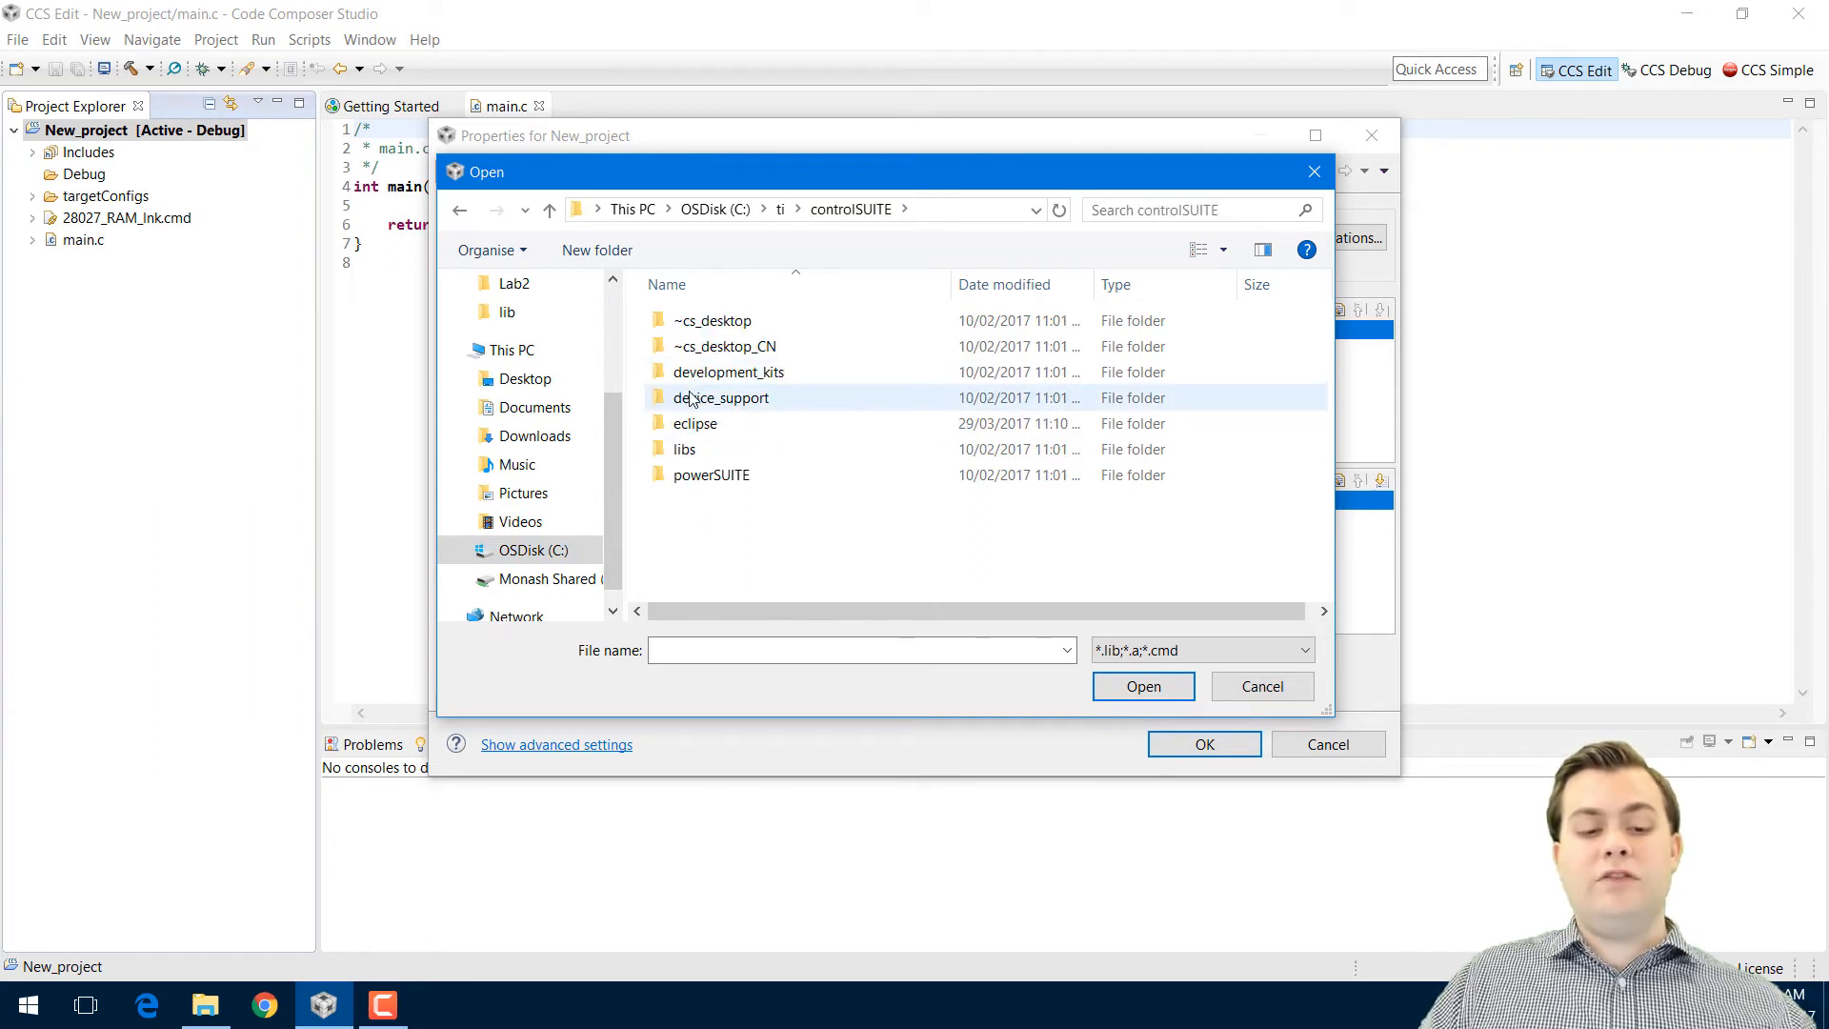
double_click(691, 399)
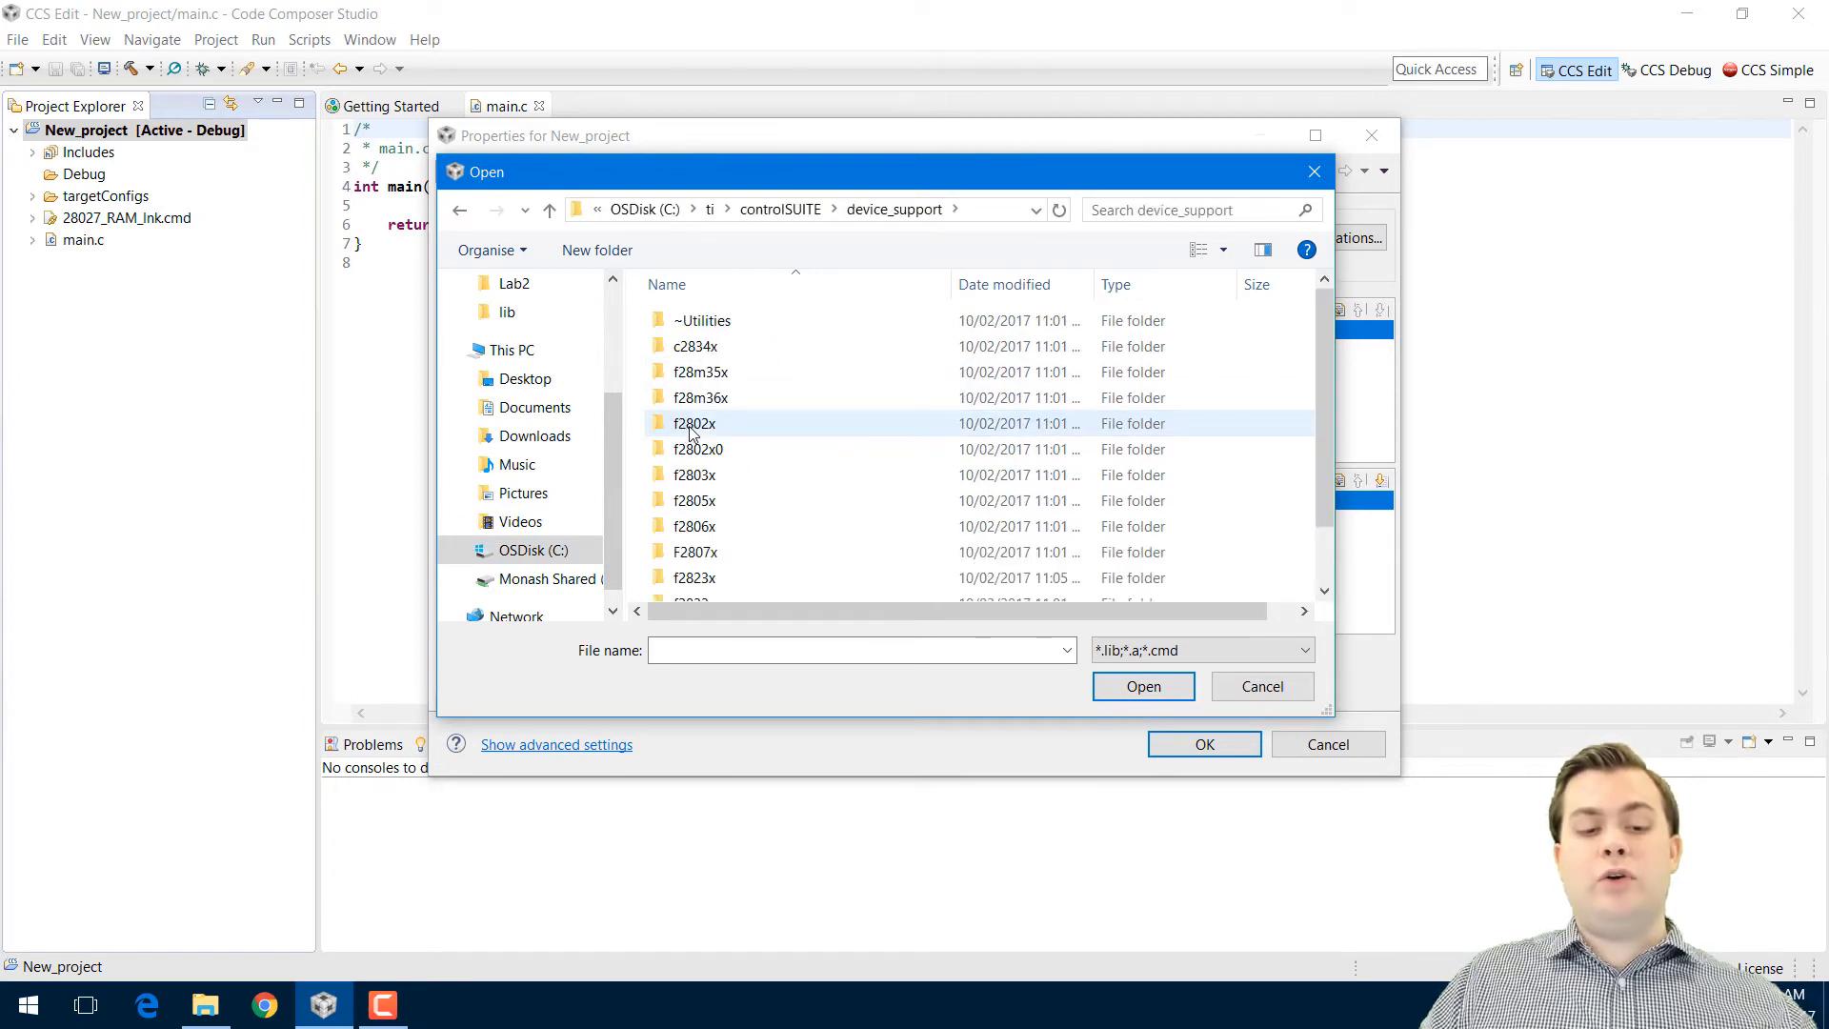
double_click(693, 425)
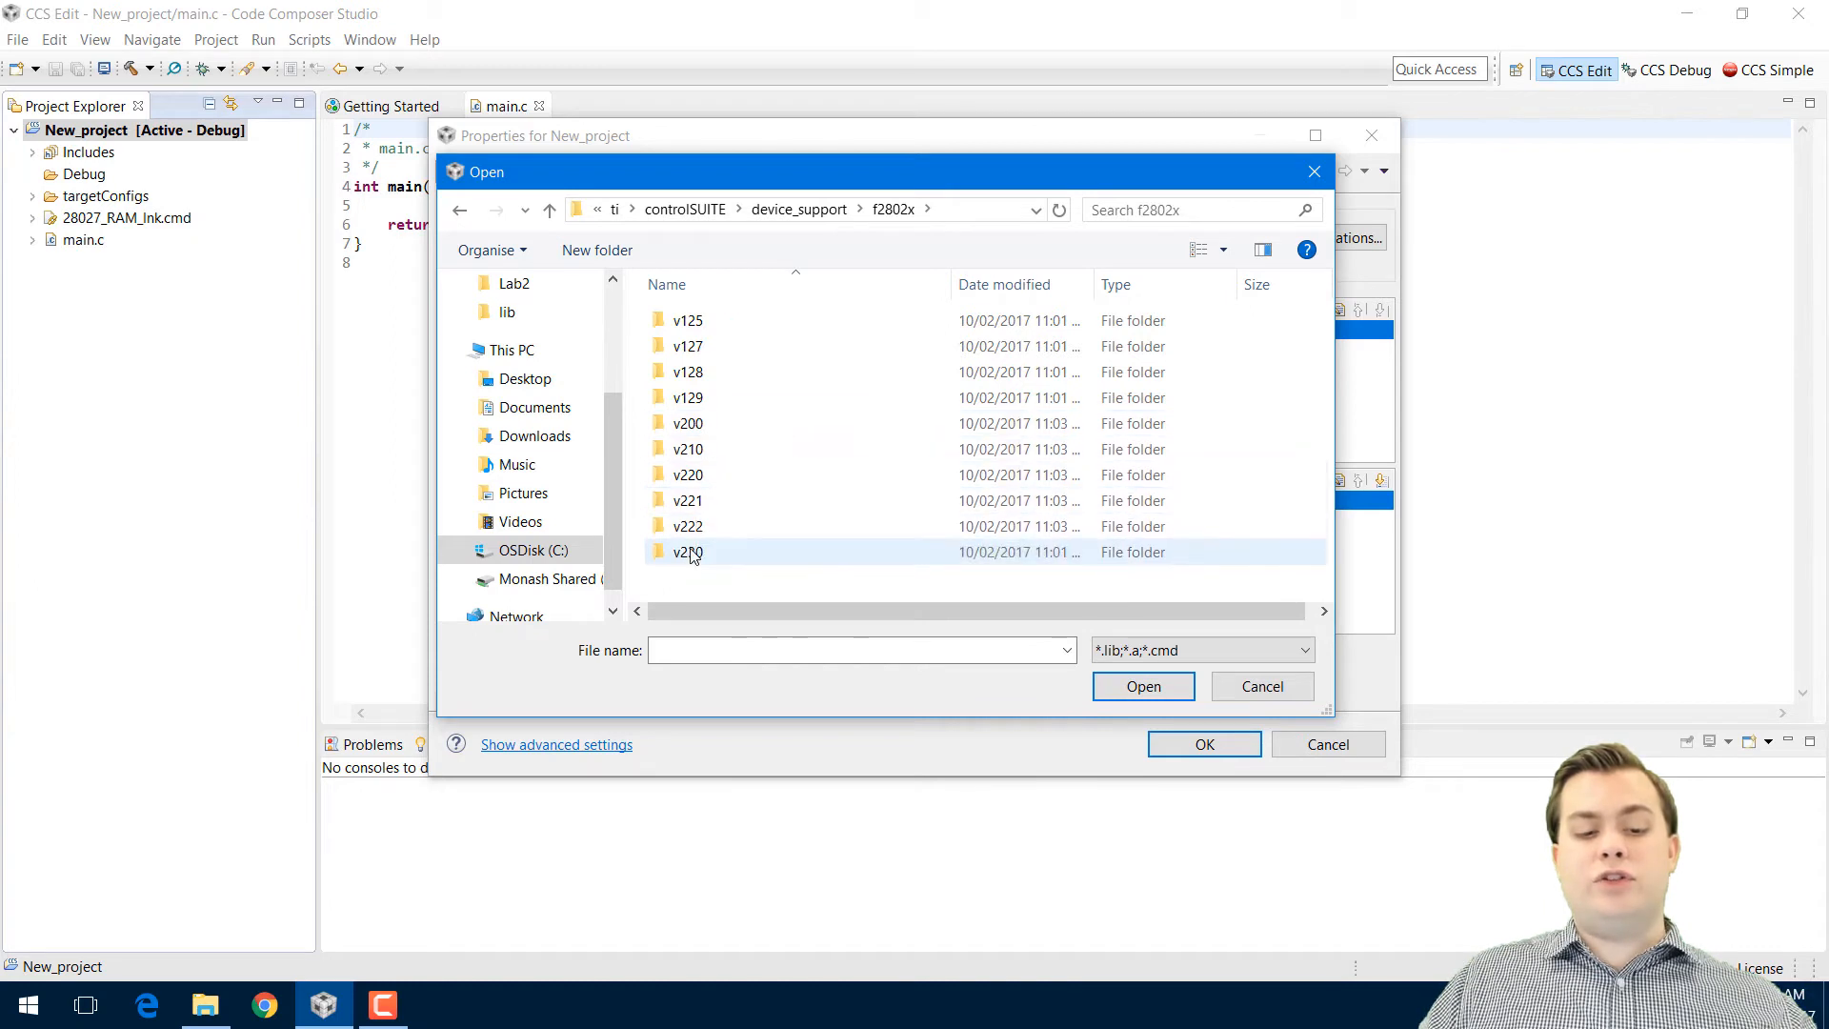
double_click(693, 555)
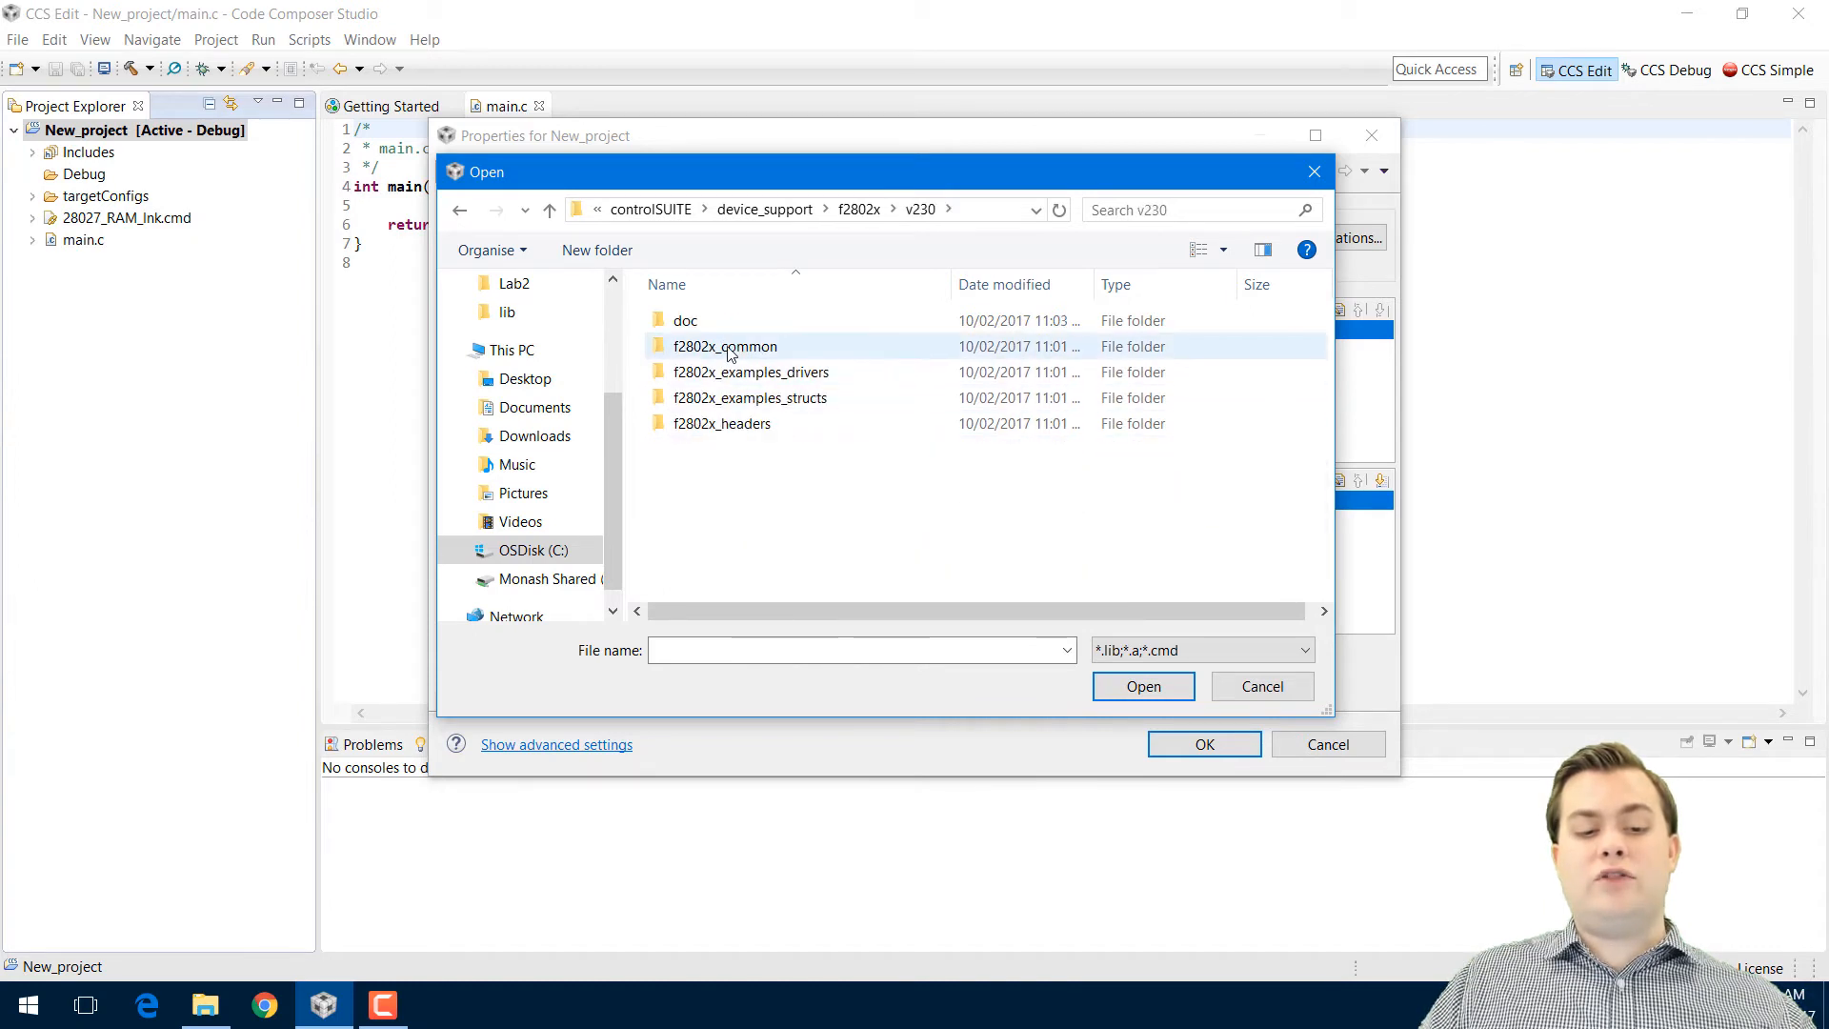
double_click(696, 354)
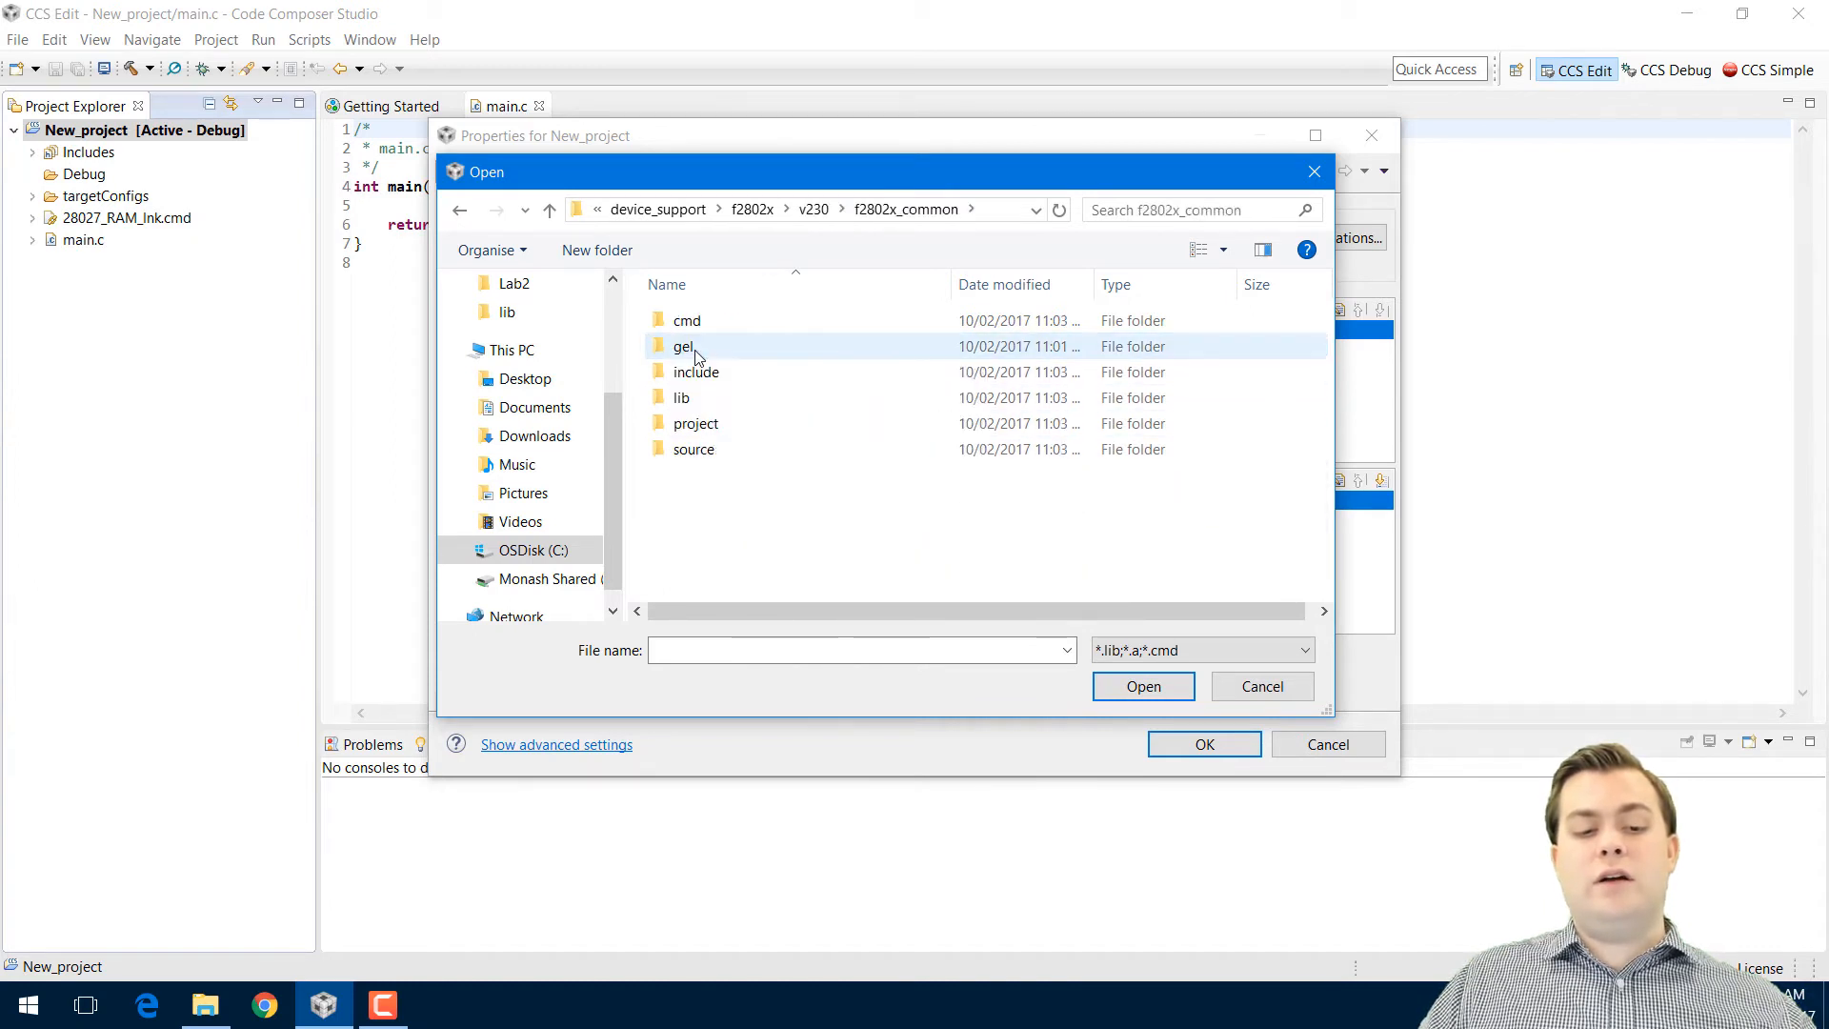
double_click(694, 398)
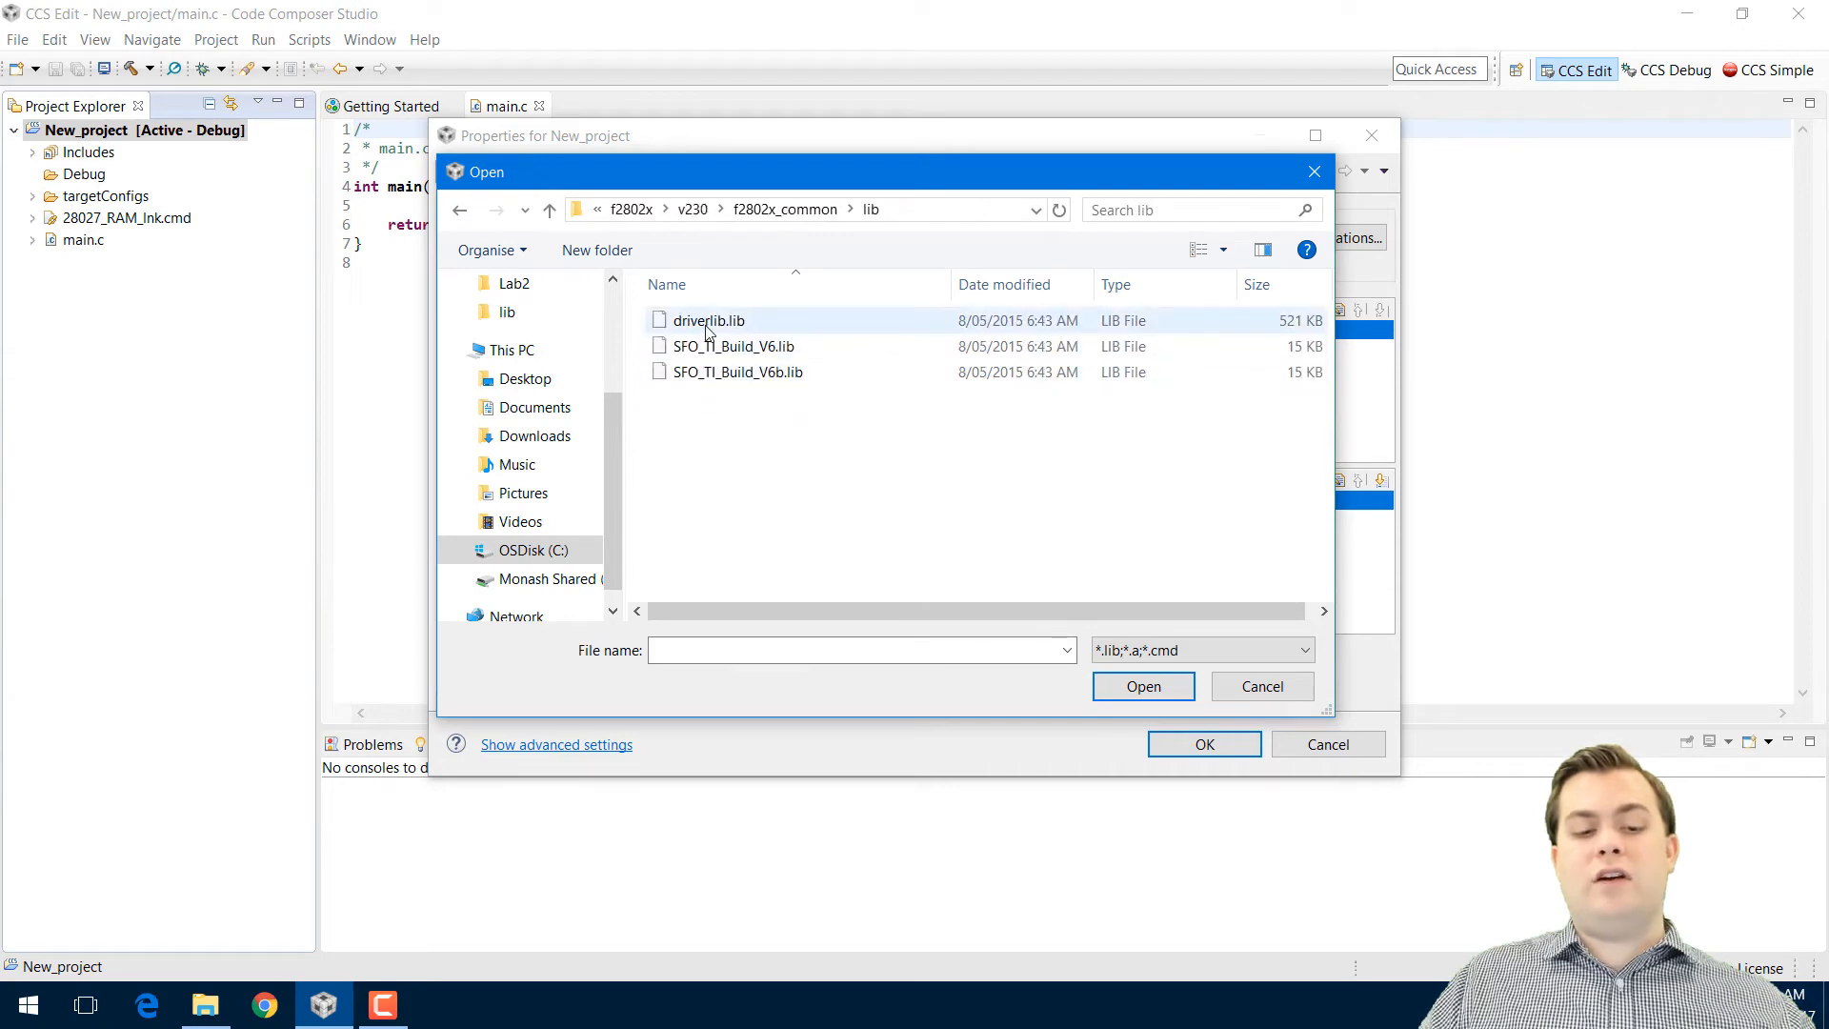
double_click(706, 321)
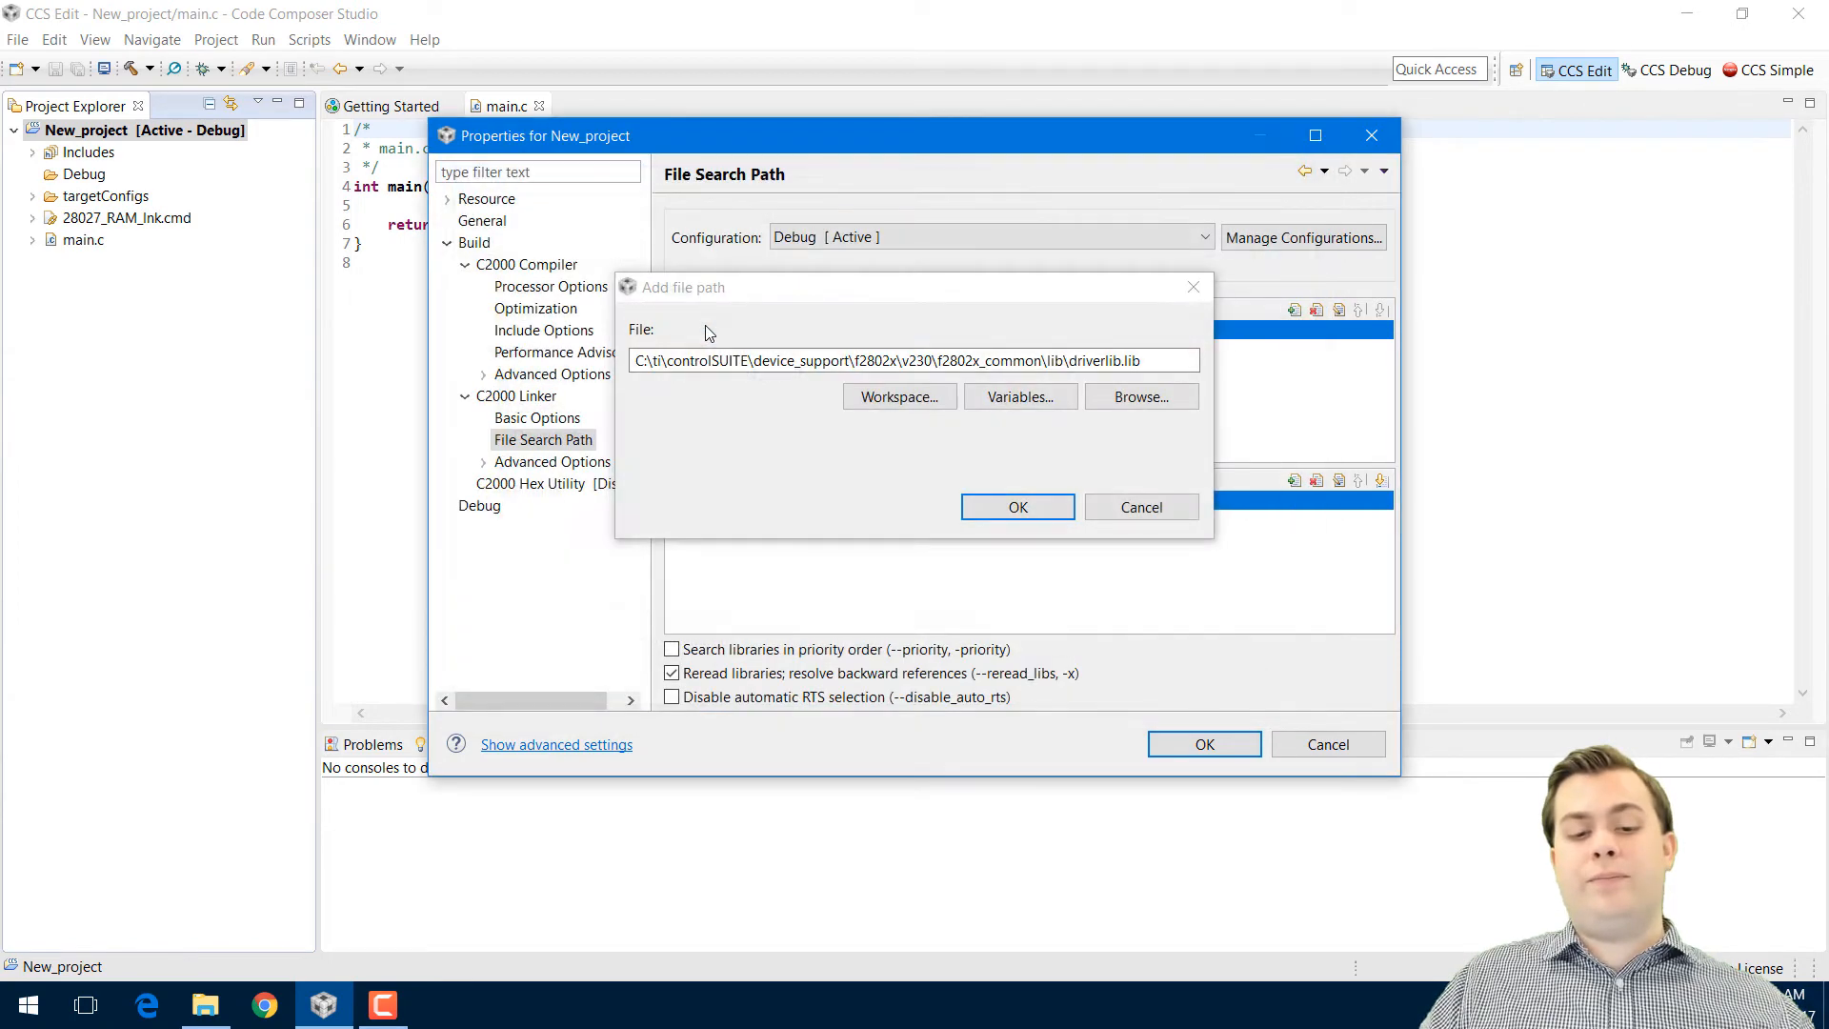
left_click(990, 507)
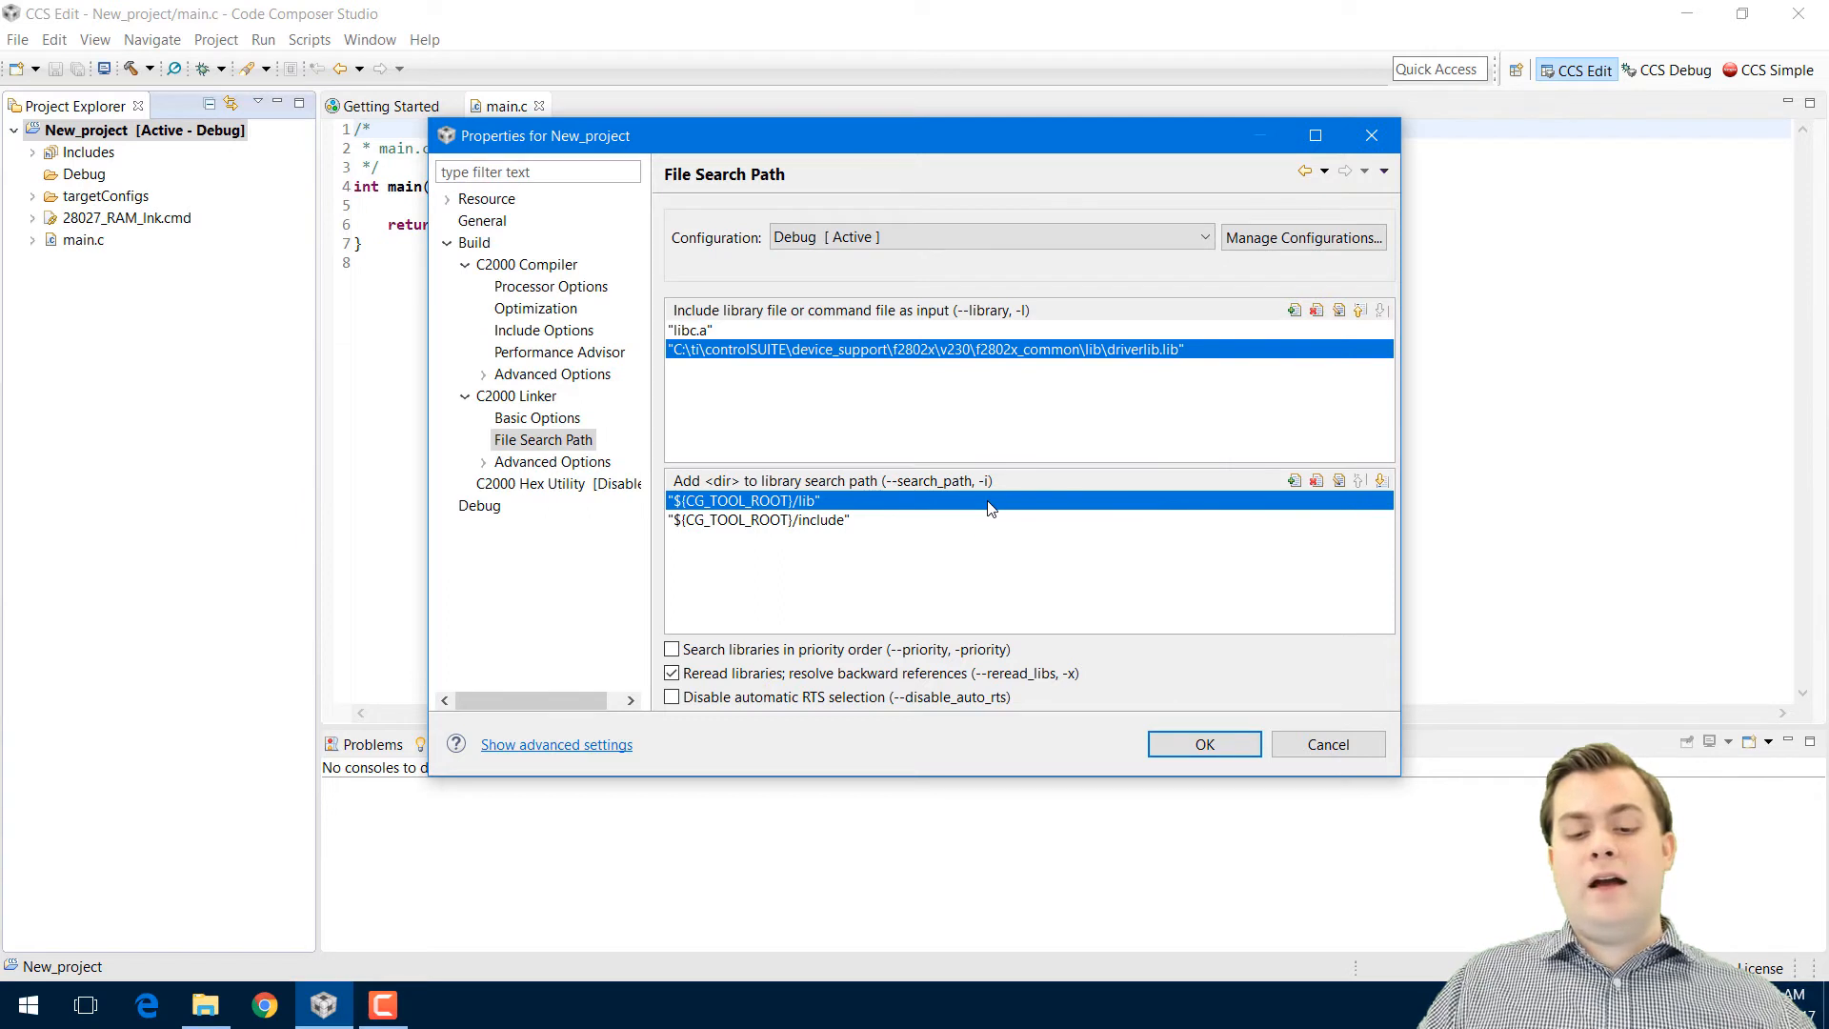
left_click(1181, 748)
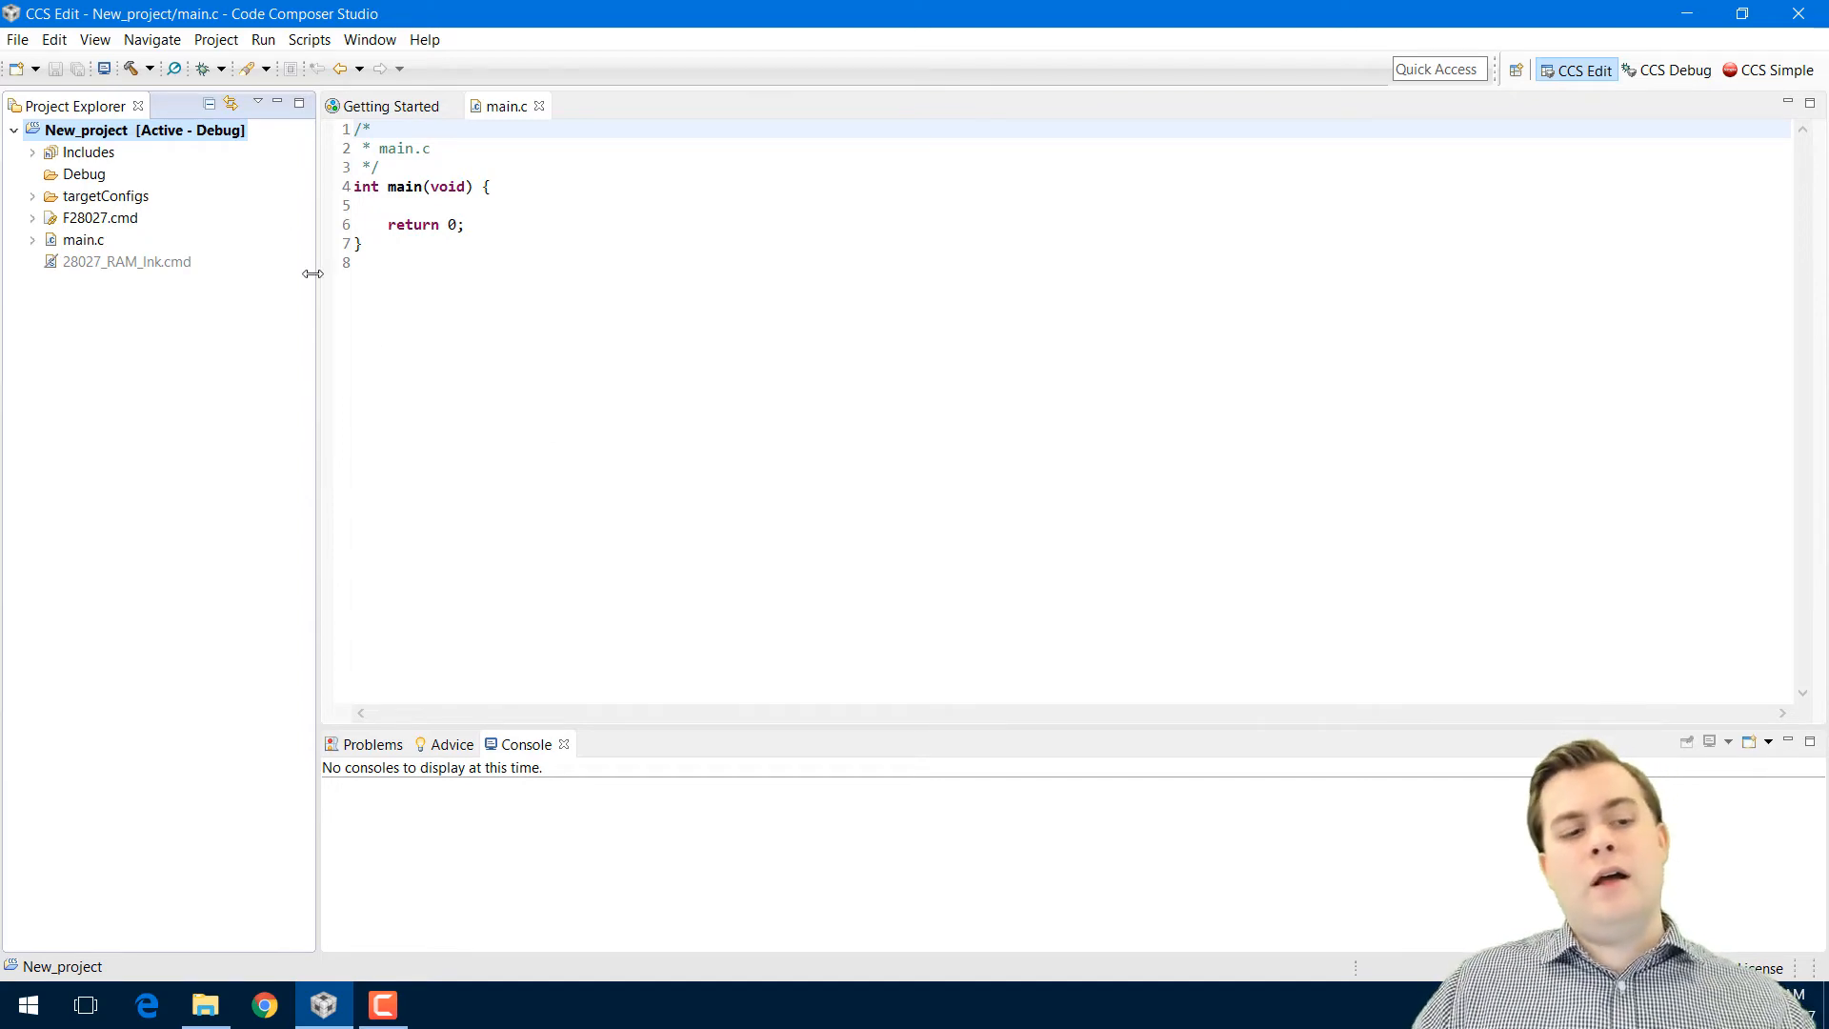
Open Resource Explorer Classic and expand controlSUITE's English device list to the Piccolo F2802x code examples
left_click(95, 39)
left_click(92, 85)
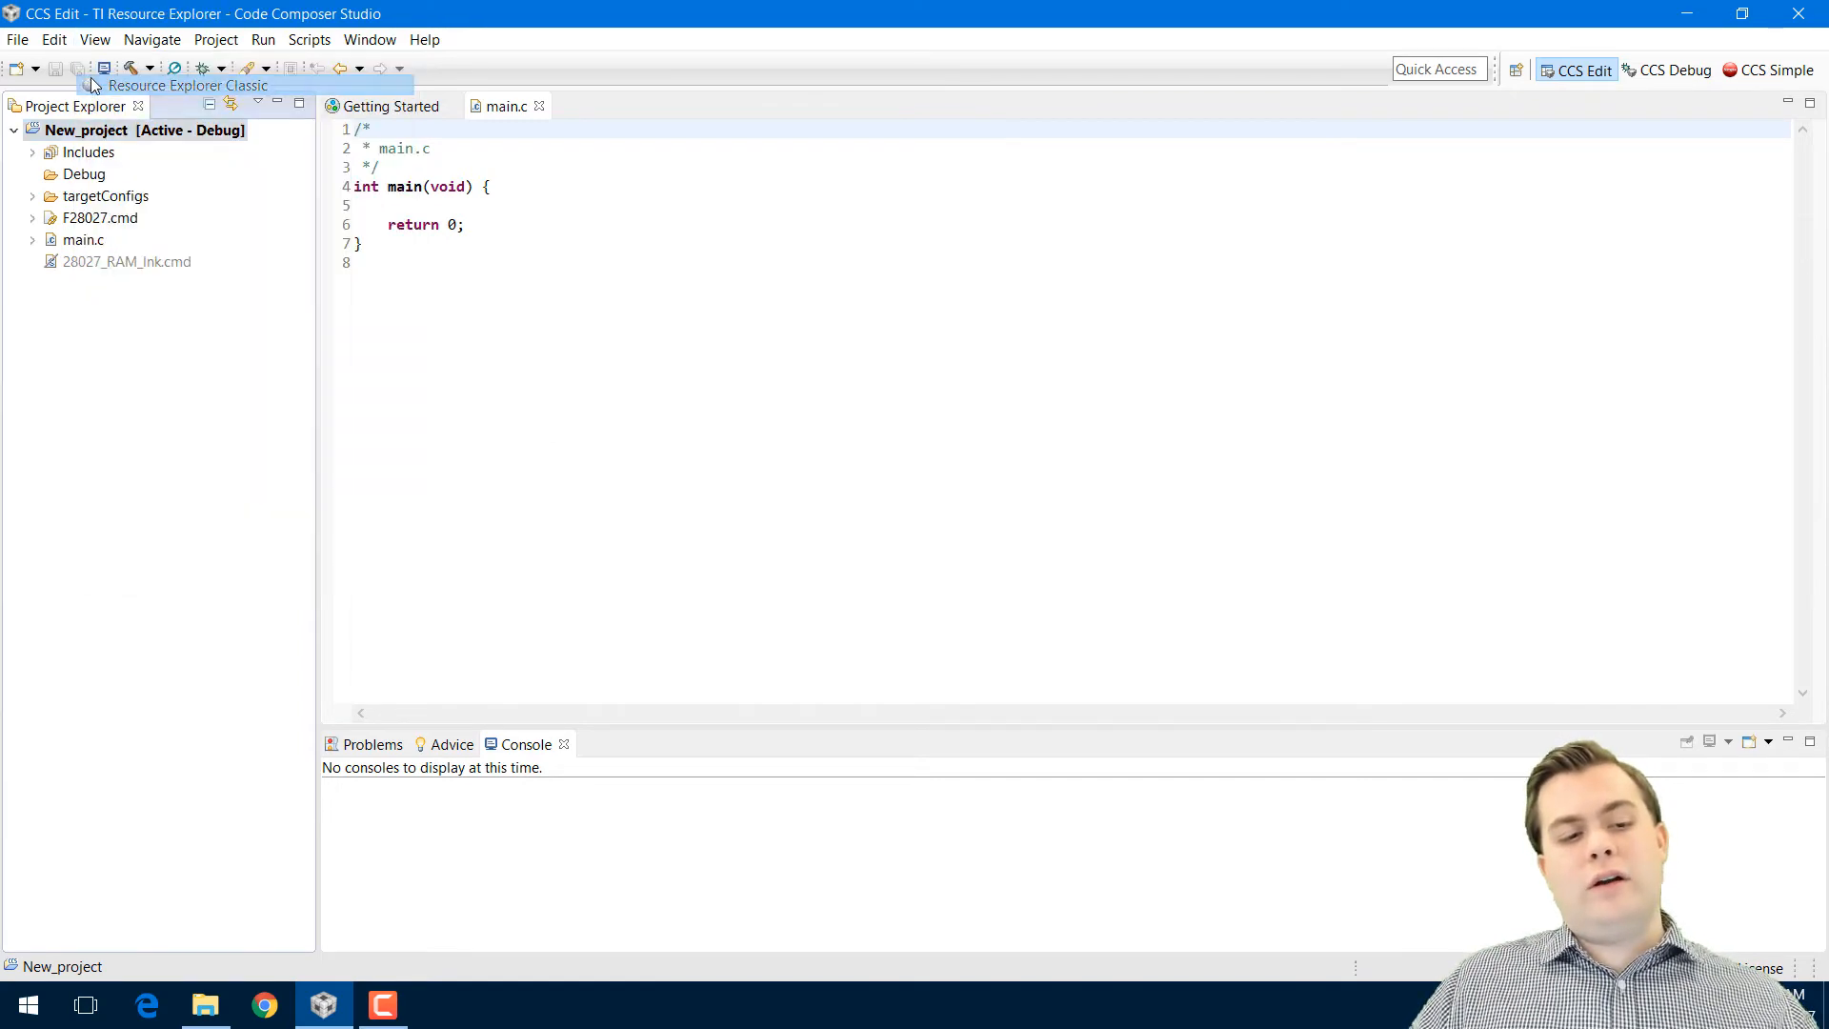
left_click(390, 277)
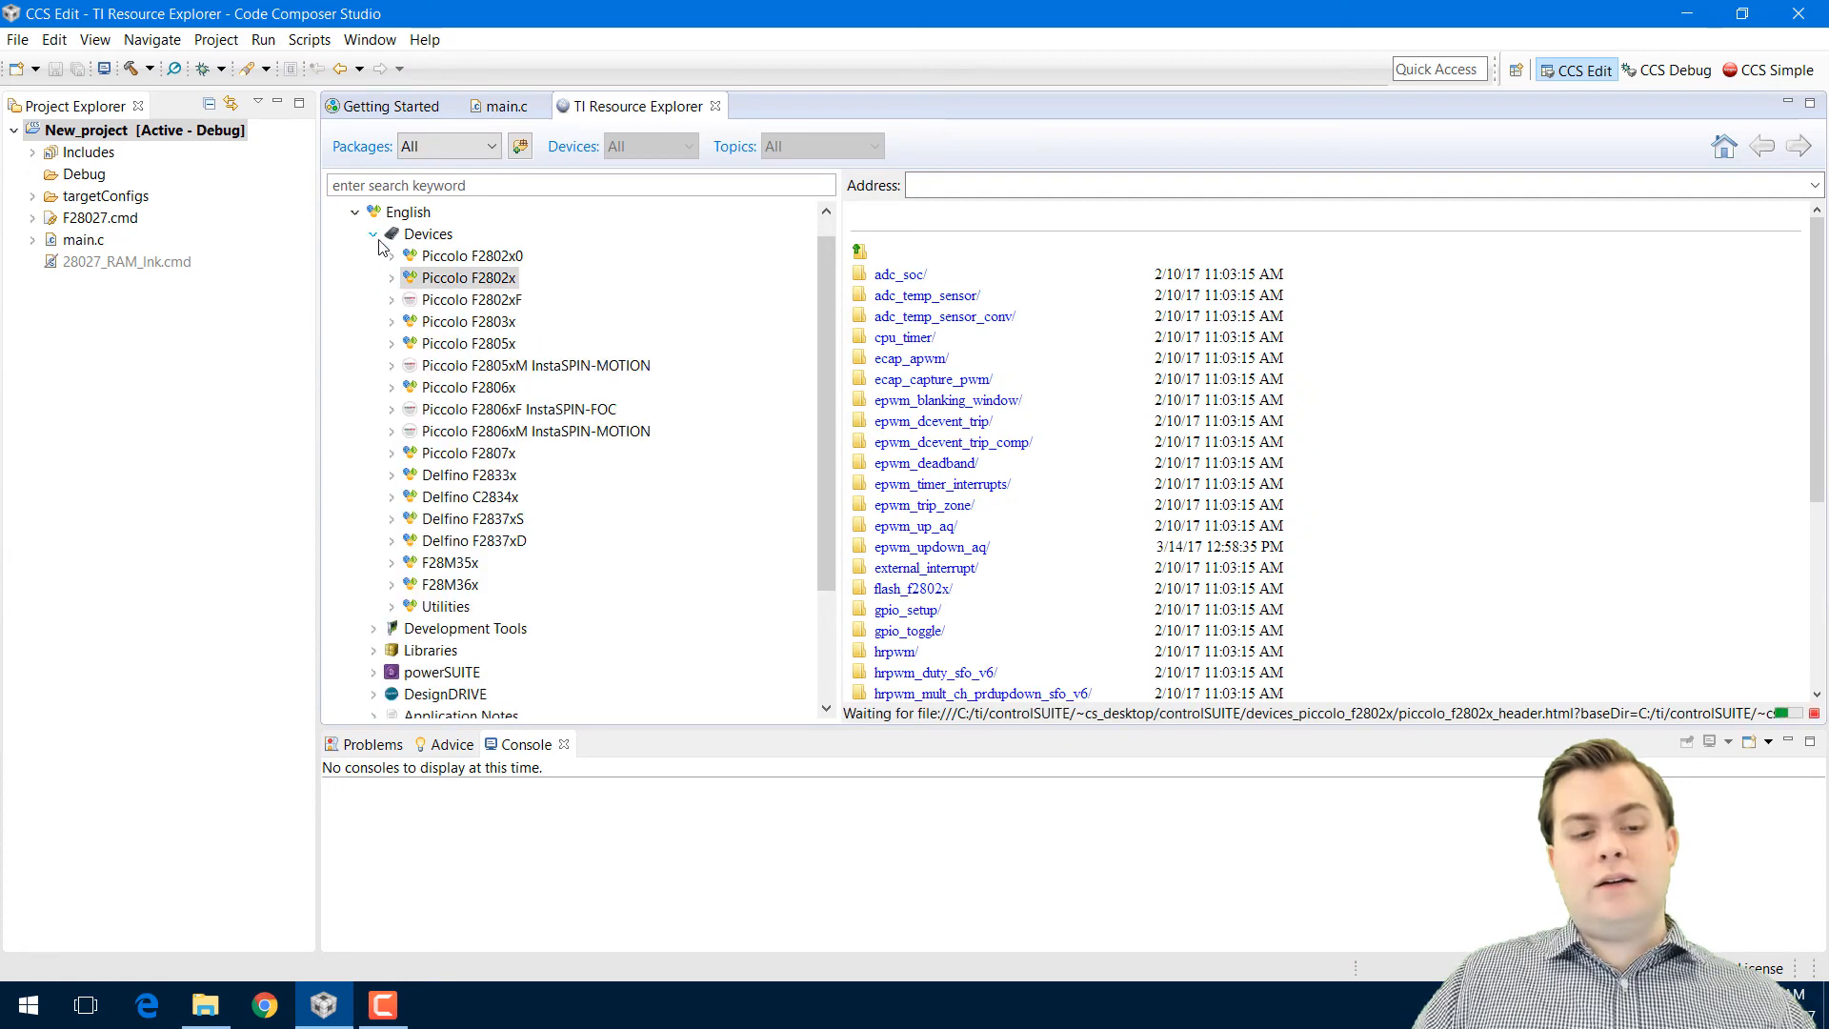
left_click(373, 234)
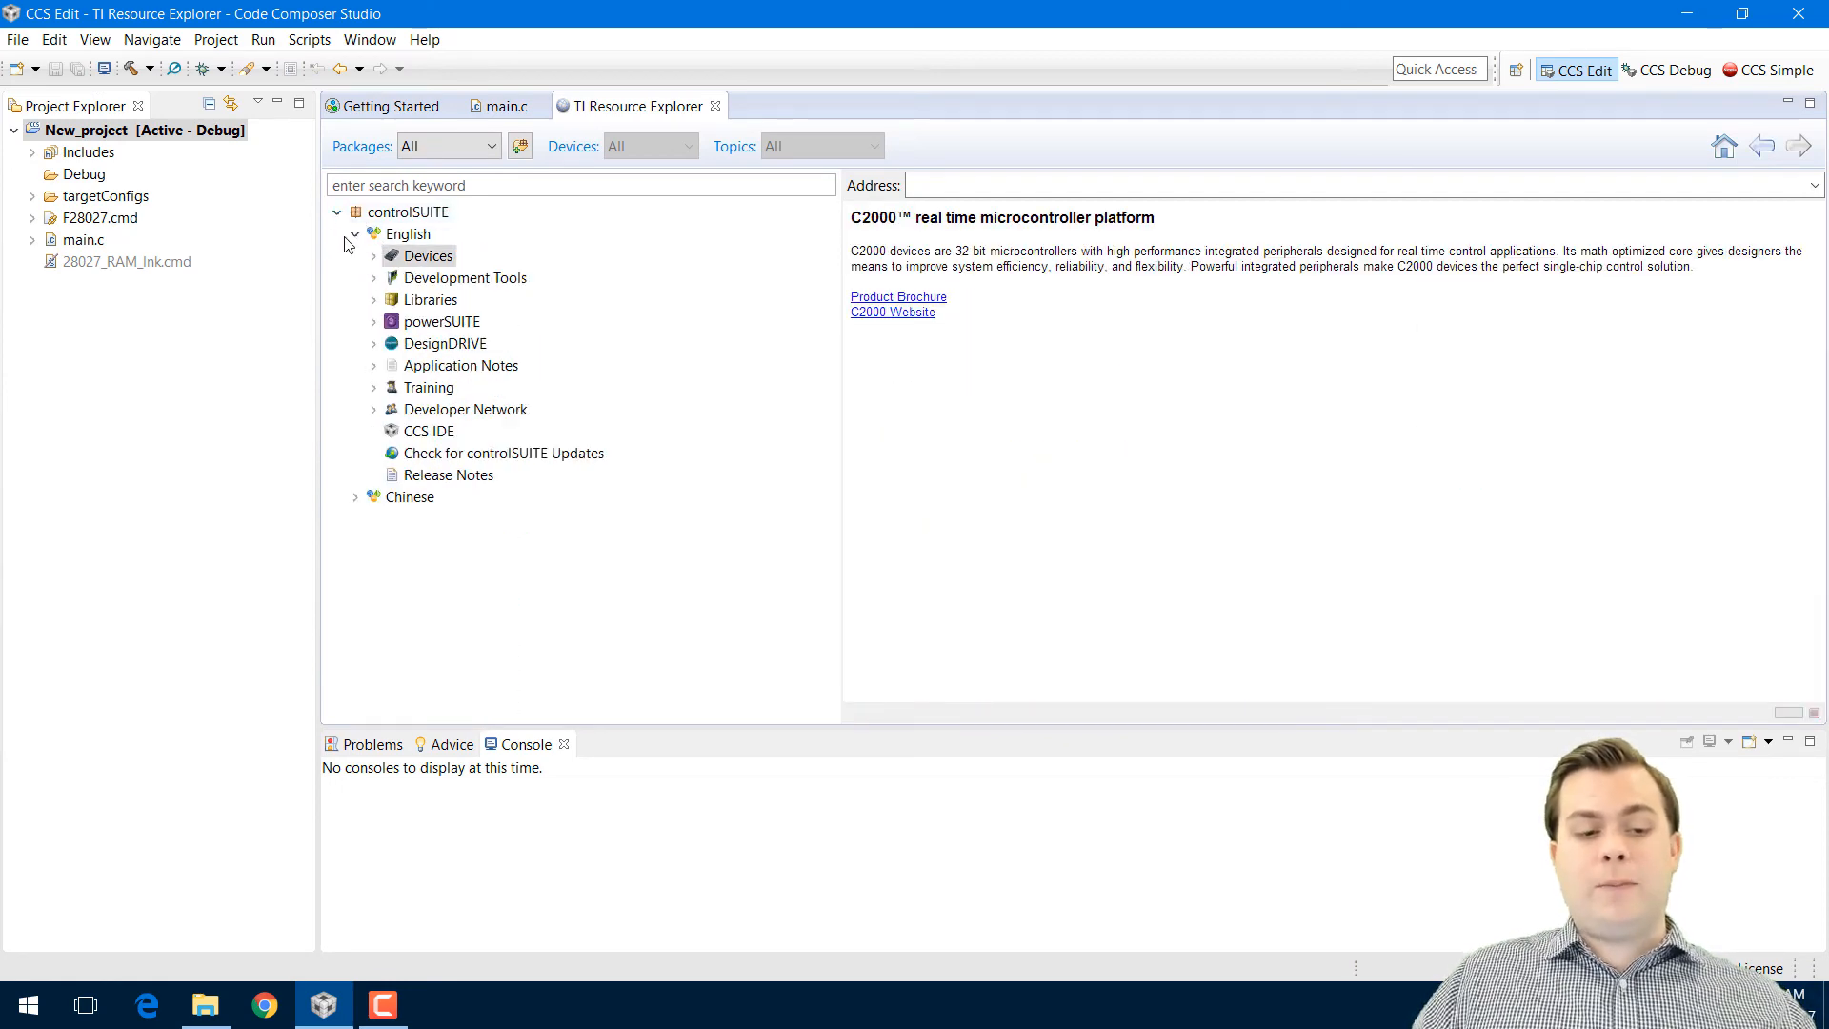
left_click(374, 257)
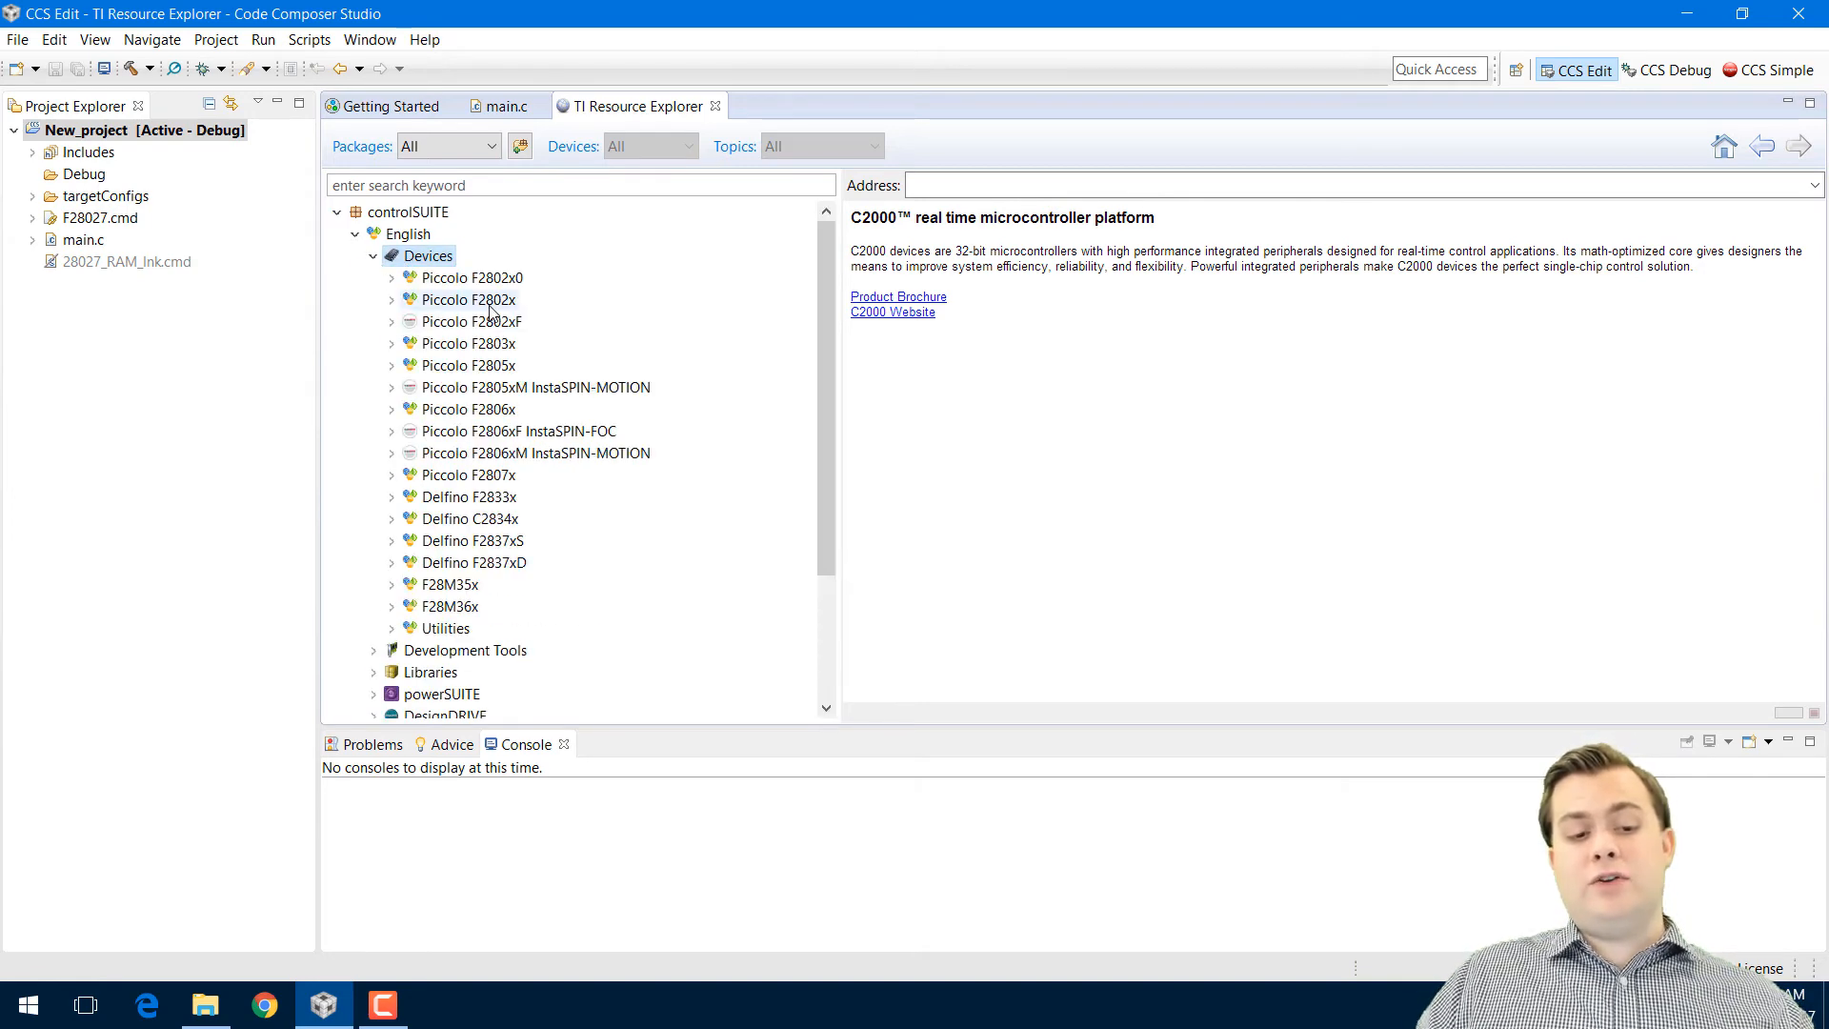
left_click(391, 301)
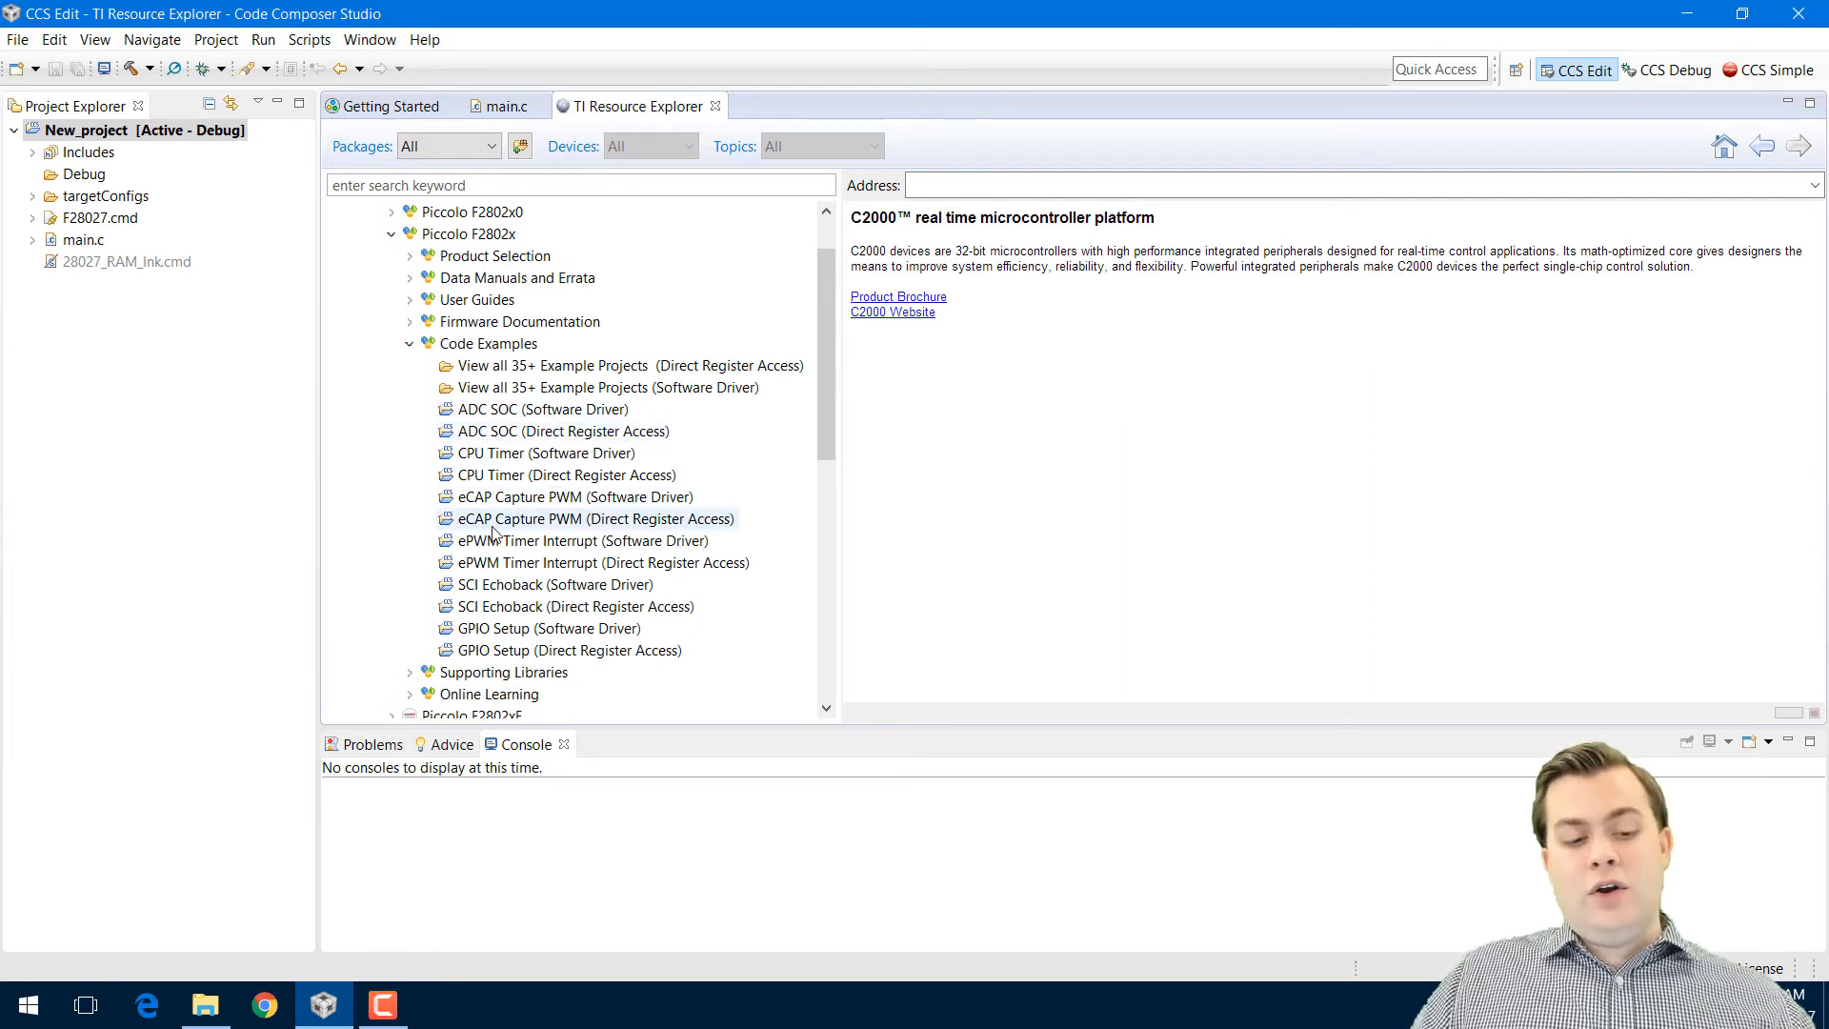
Examine the ADC SOC (Software Driver) example, the full Software Driver example list and its gpio_setup folder
left_click(493, 416)
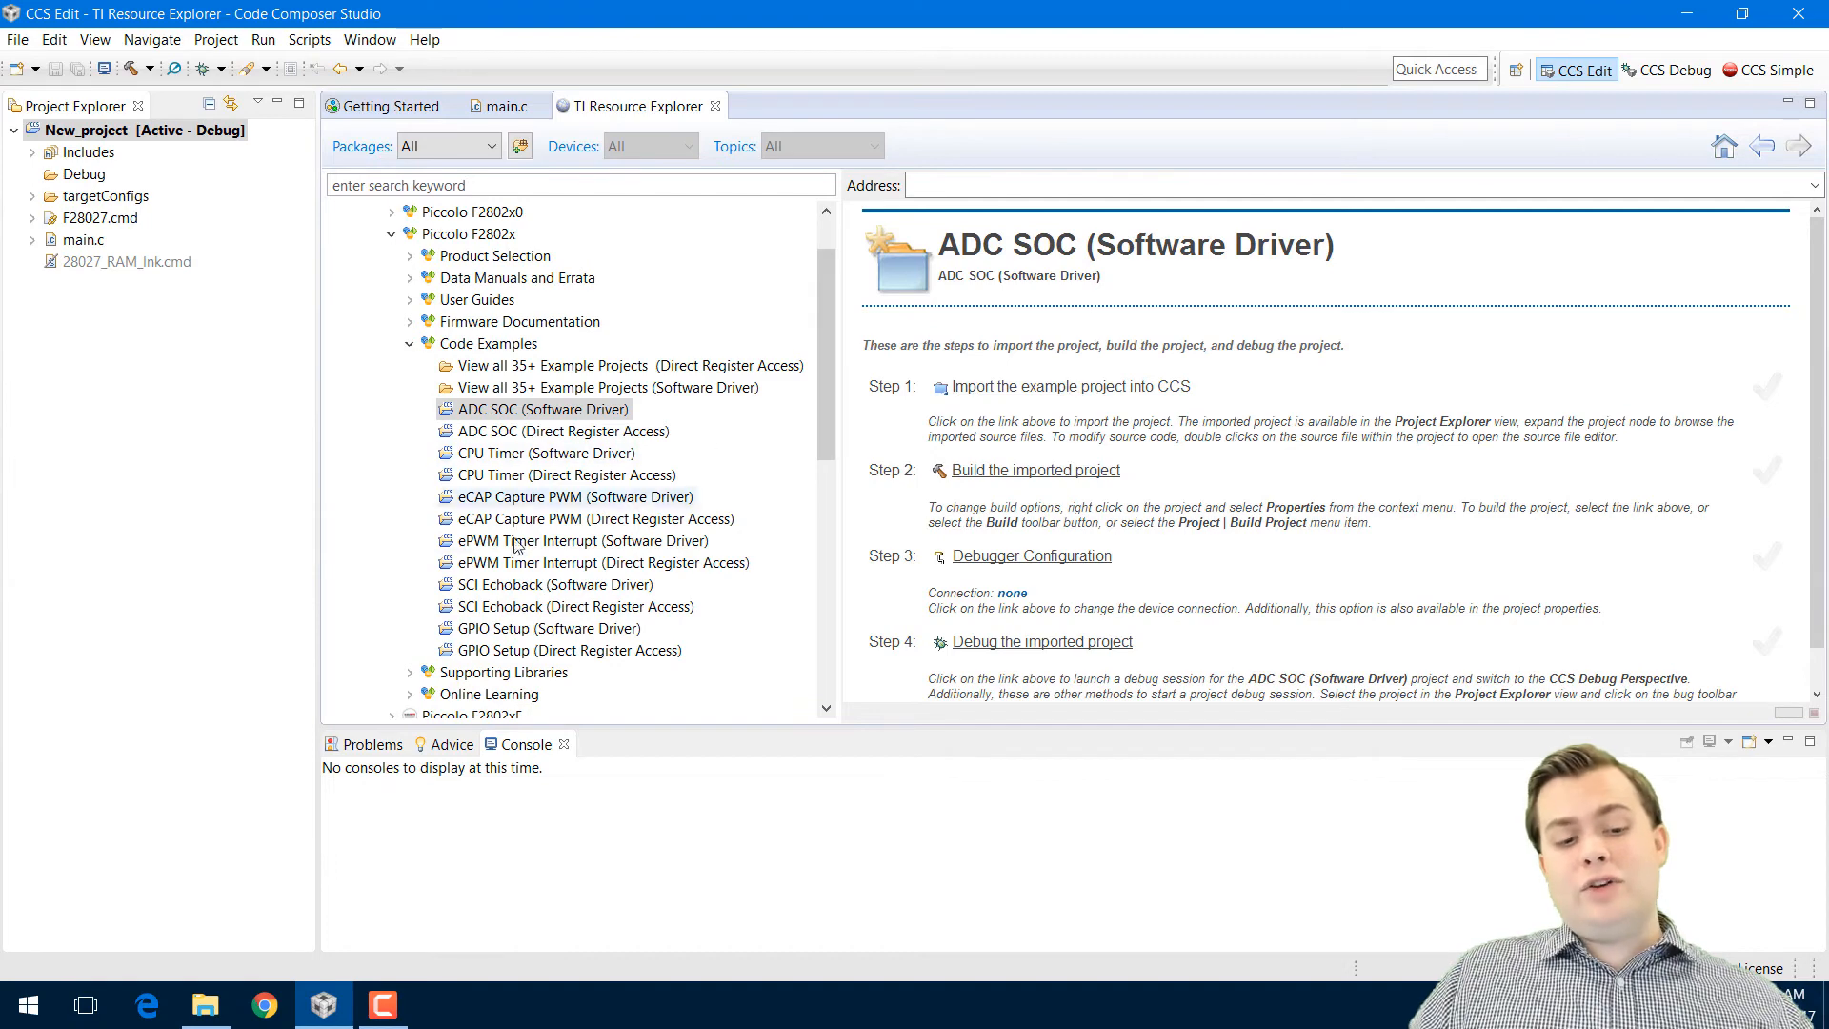
left_click(502, 394)
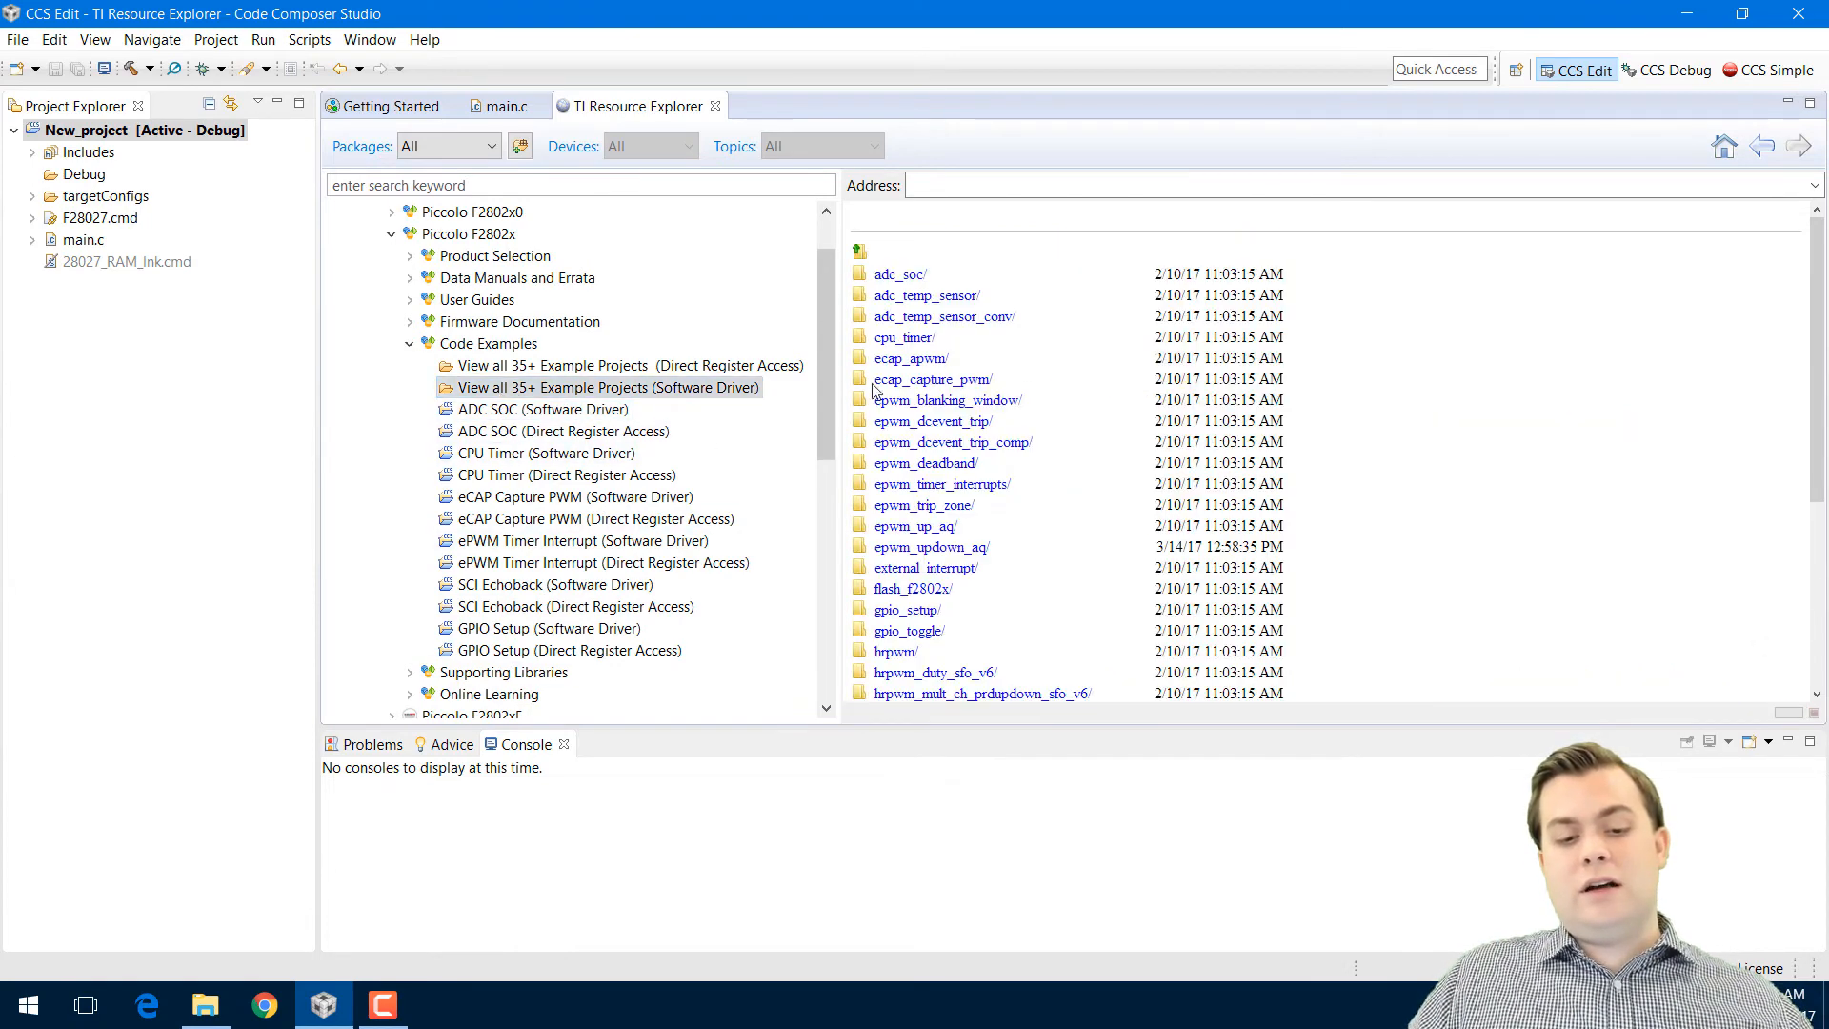
scroll(964, 476, "down", 10)
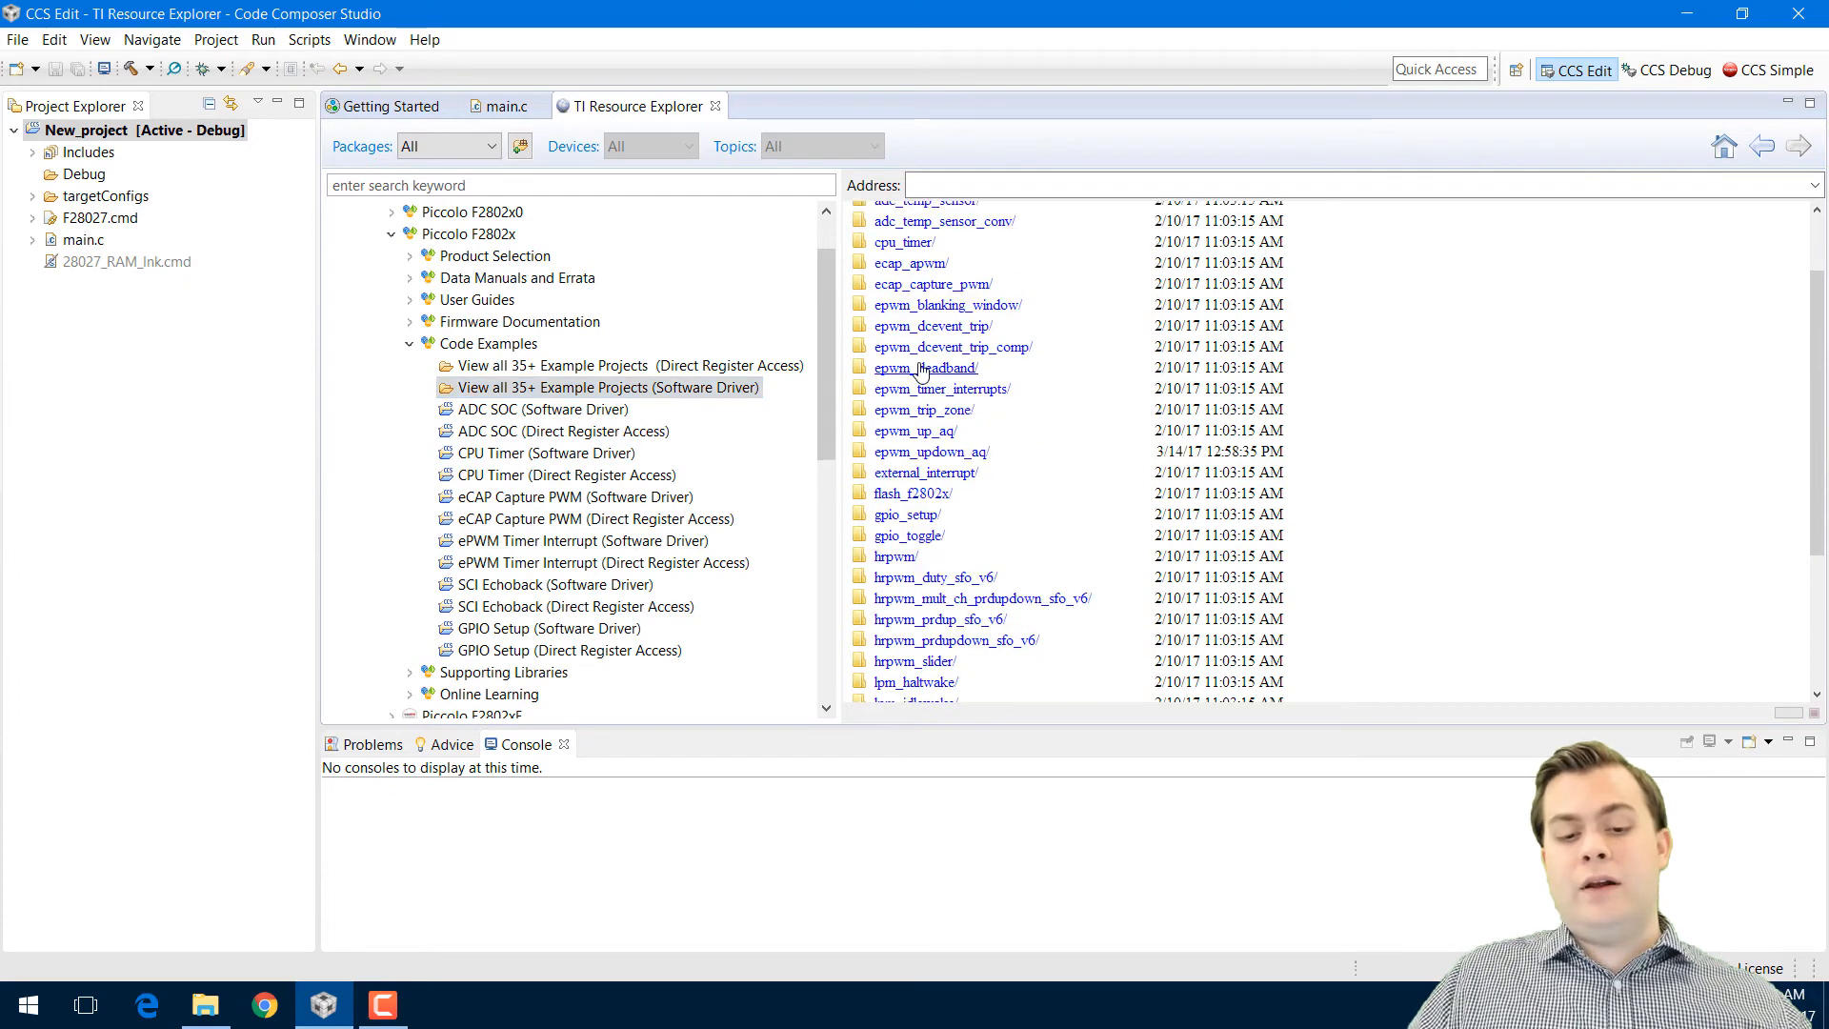
scroll(964, 477, "up", 10)
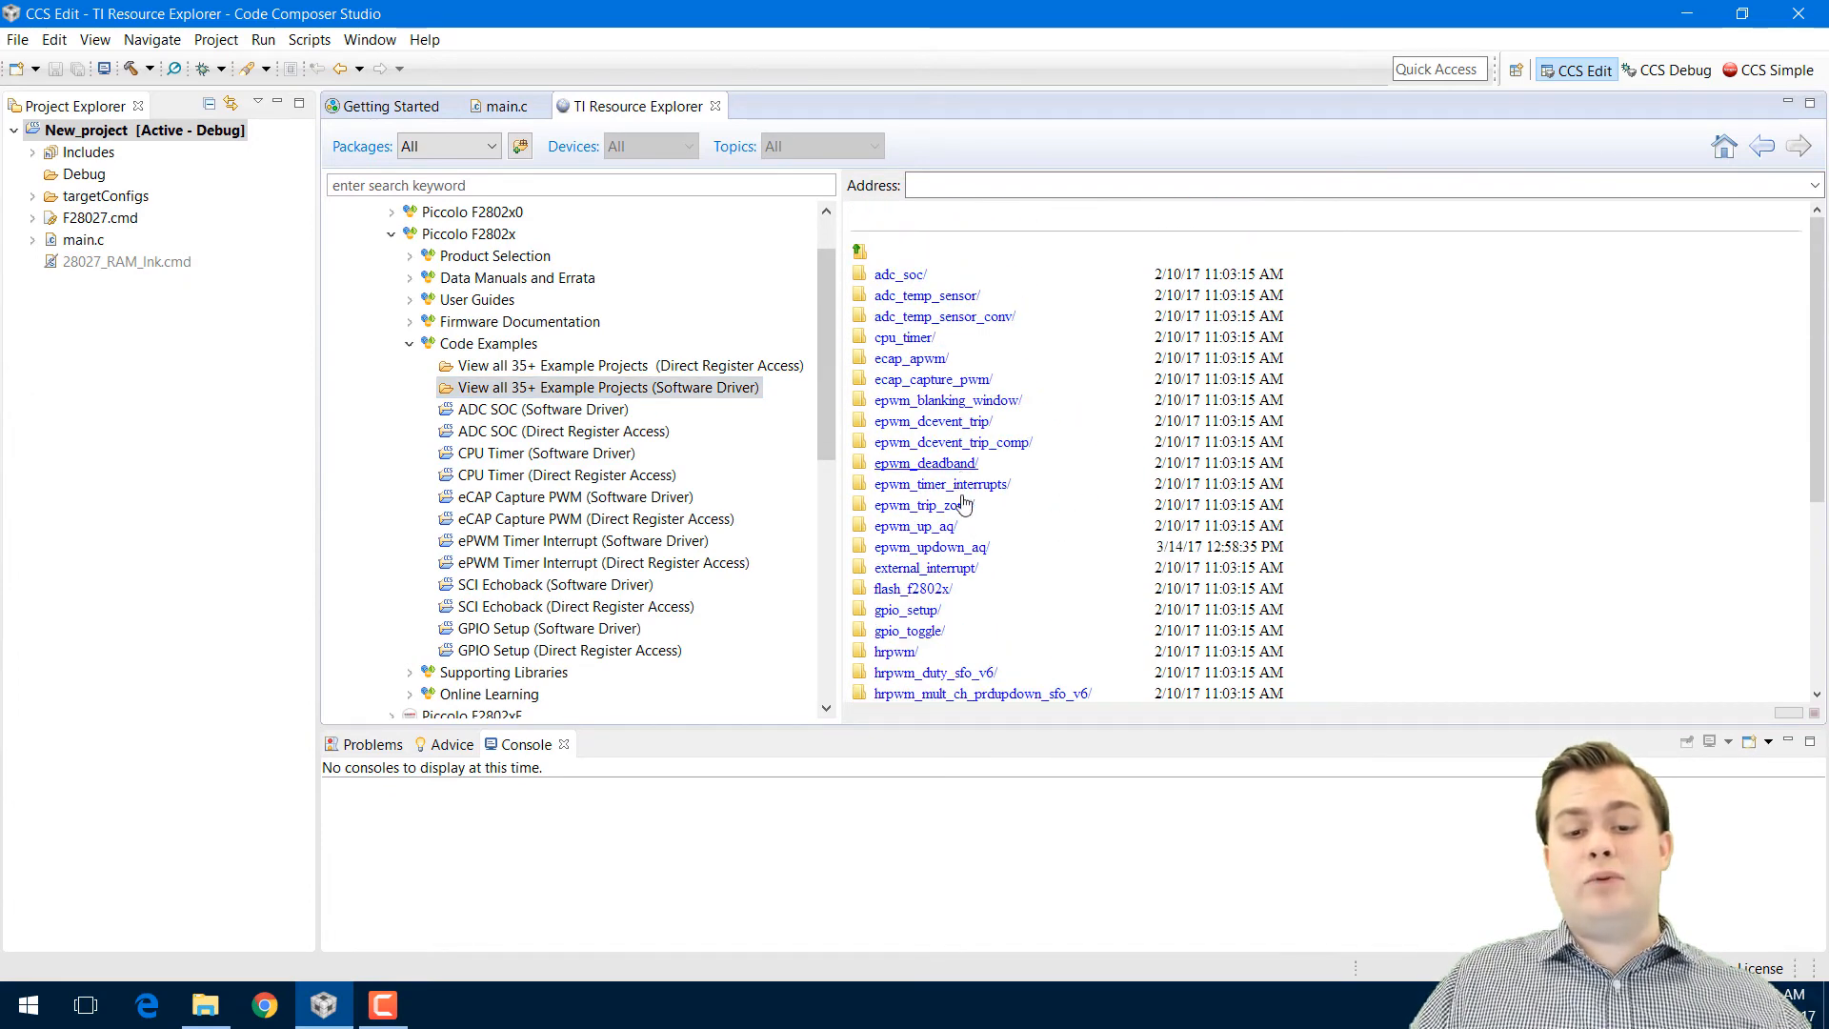
left_click(907, 611)
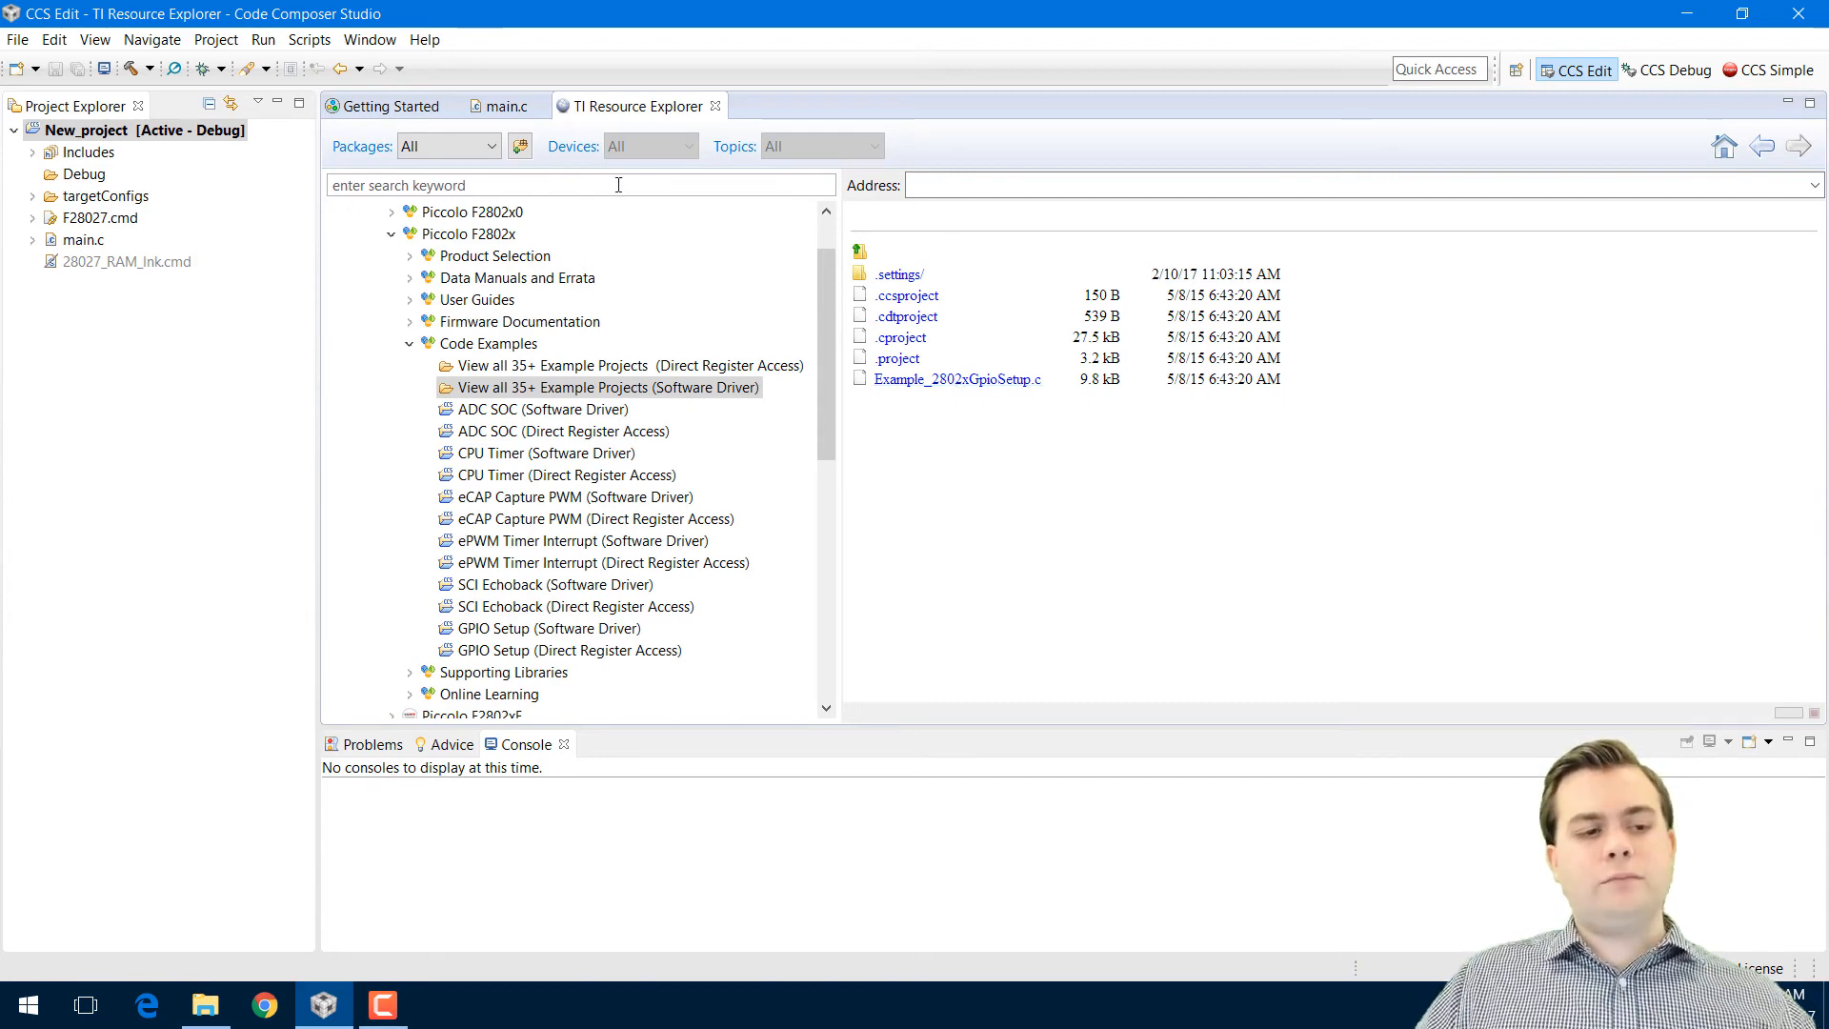
Start an import of existing CCS Projects from the C/C++ import sources
left_click(15, 42)
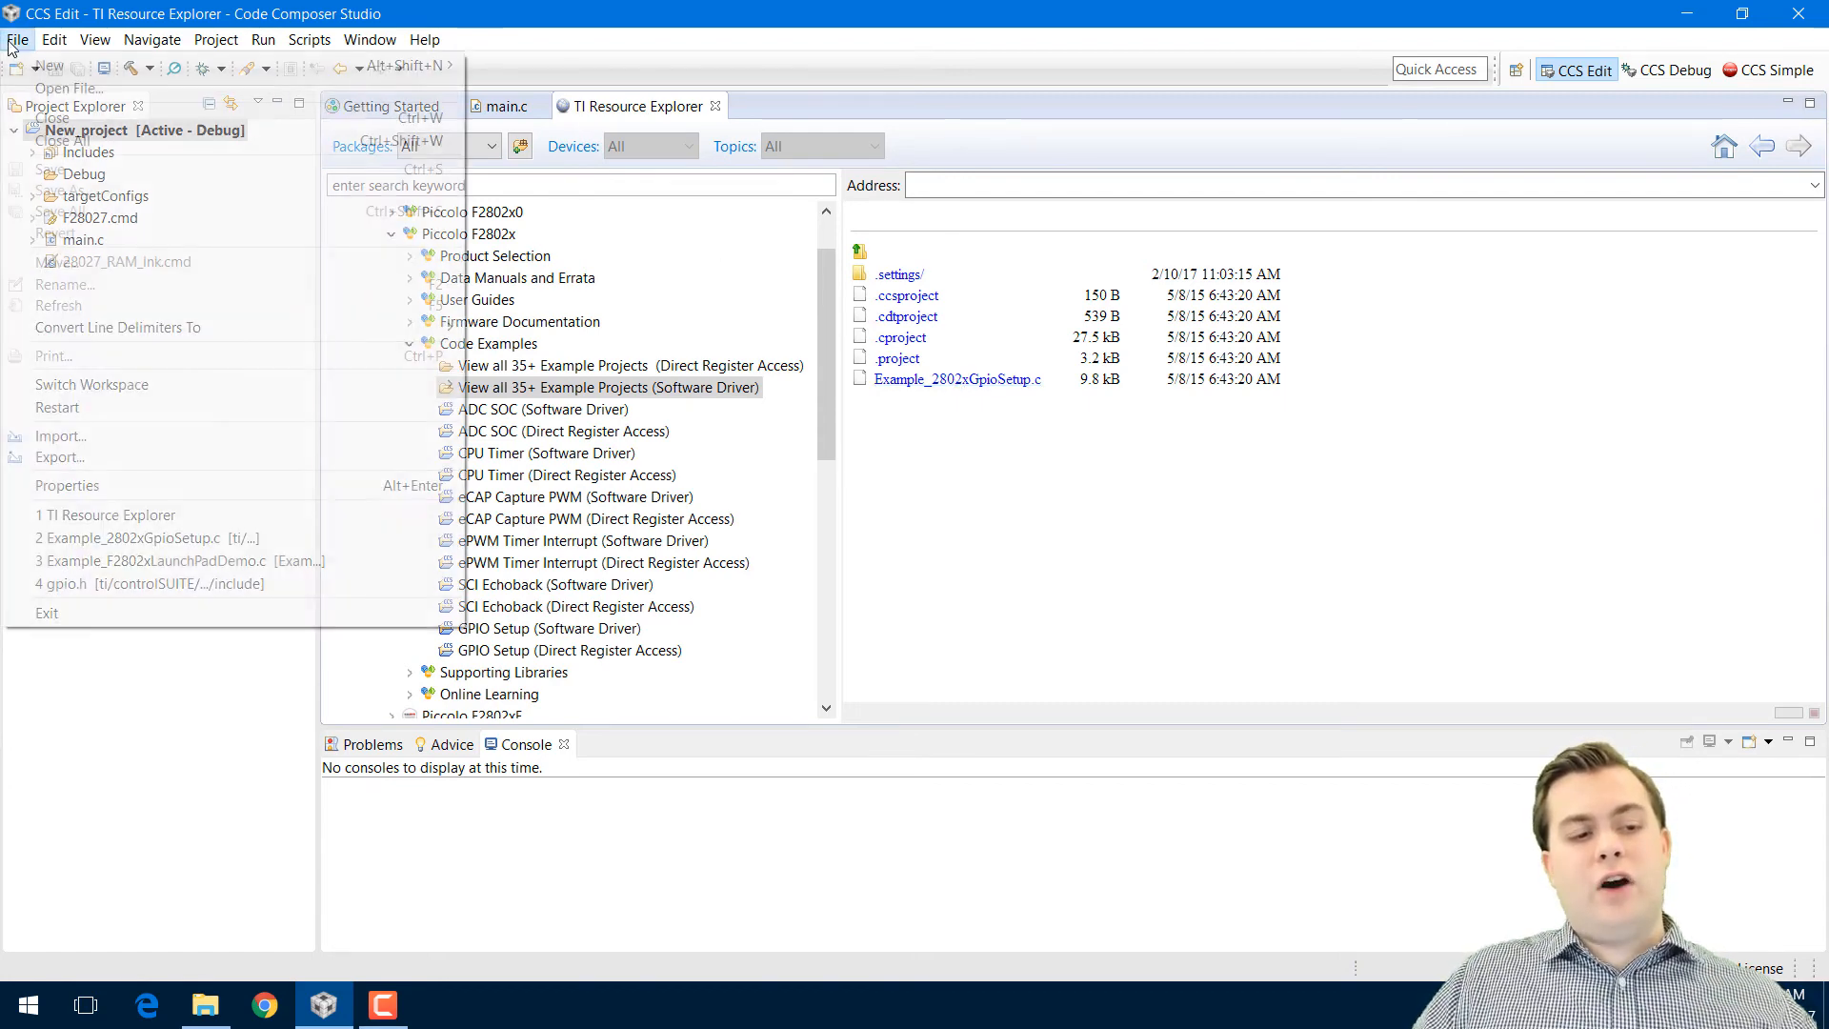
left_click(95, 435)
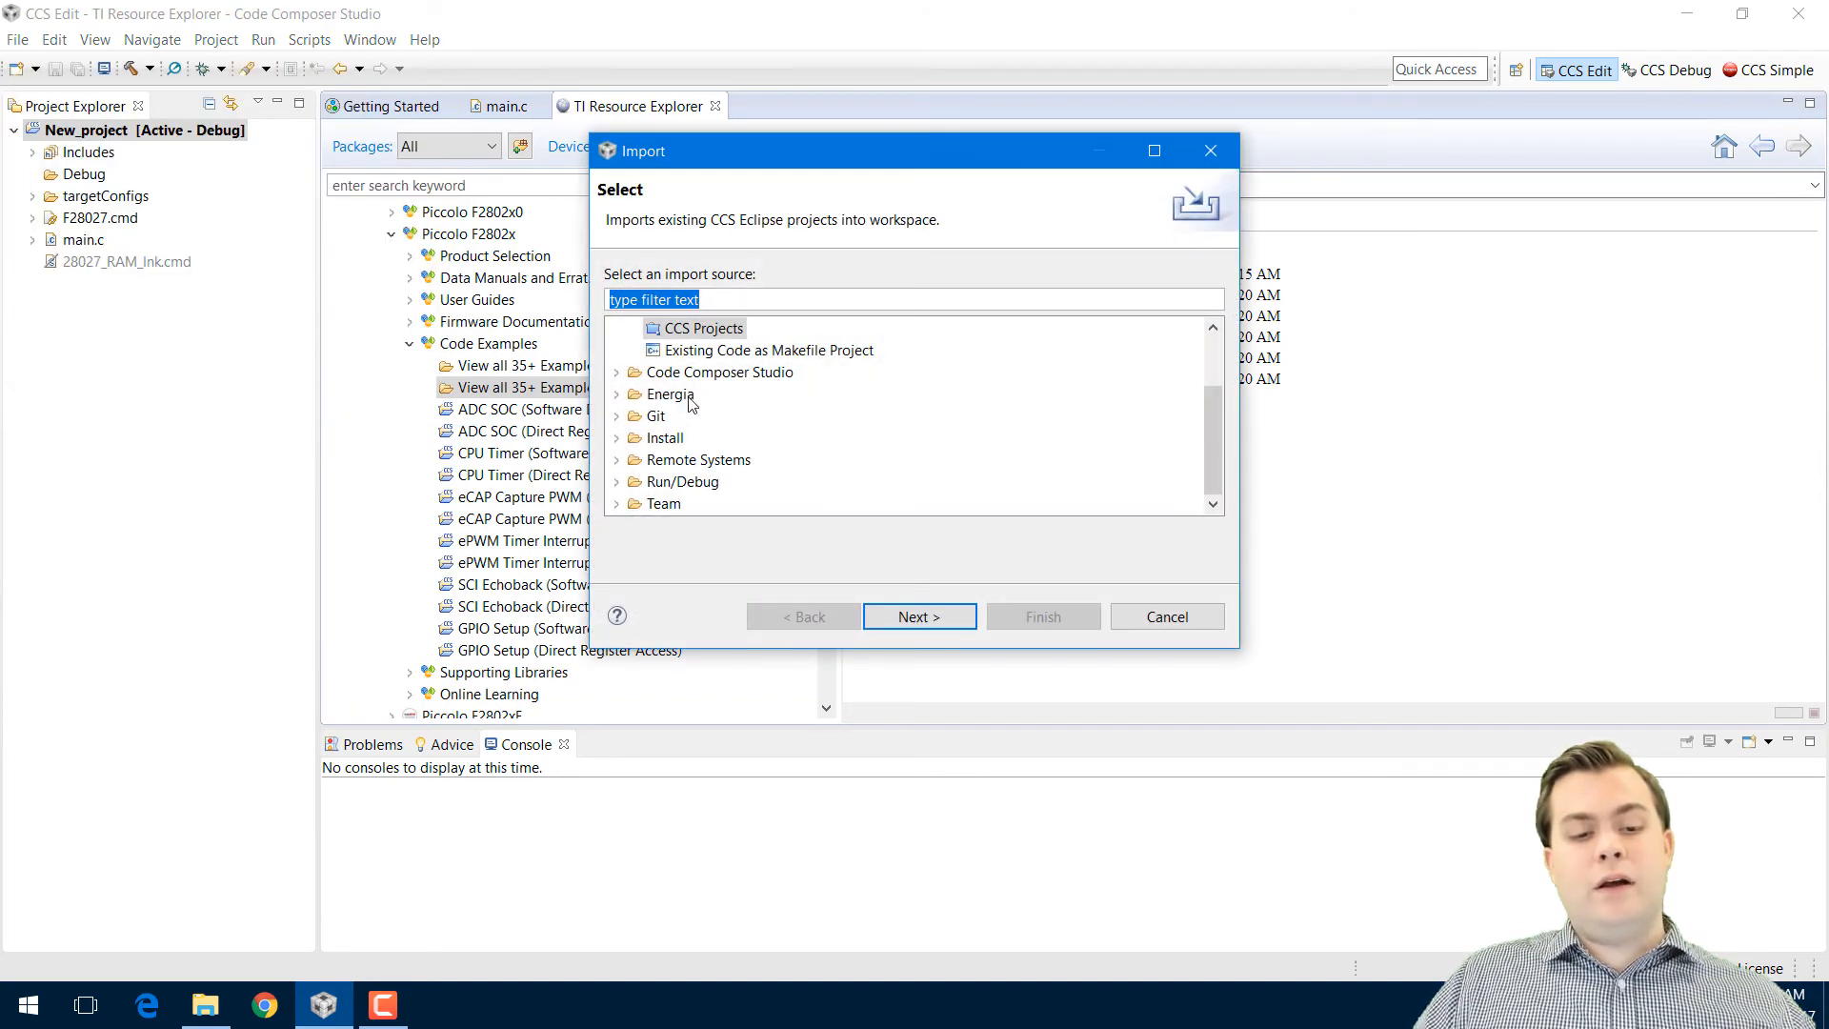
scroll(632, 371, "up", 2)
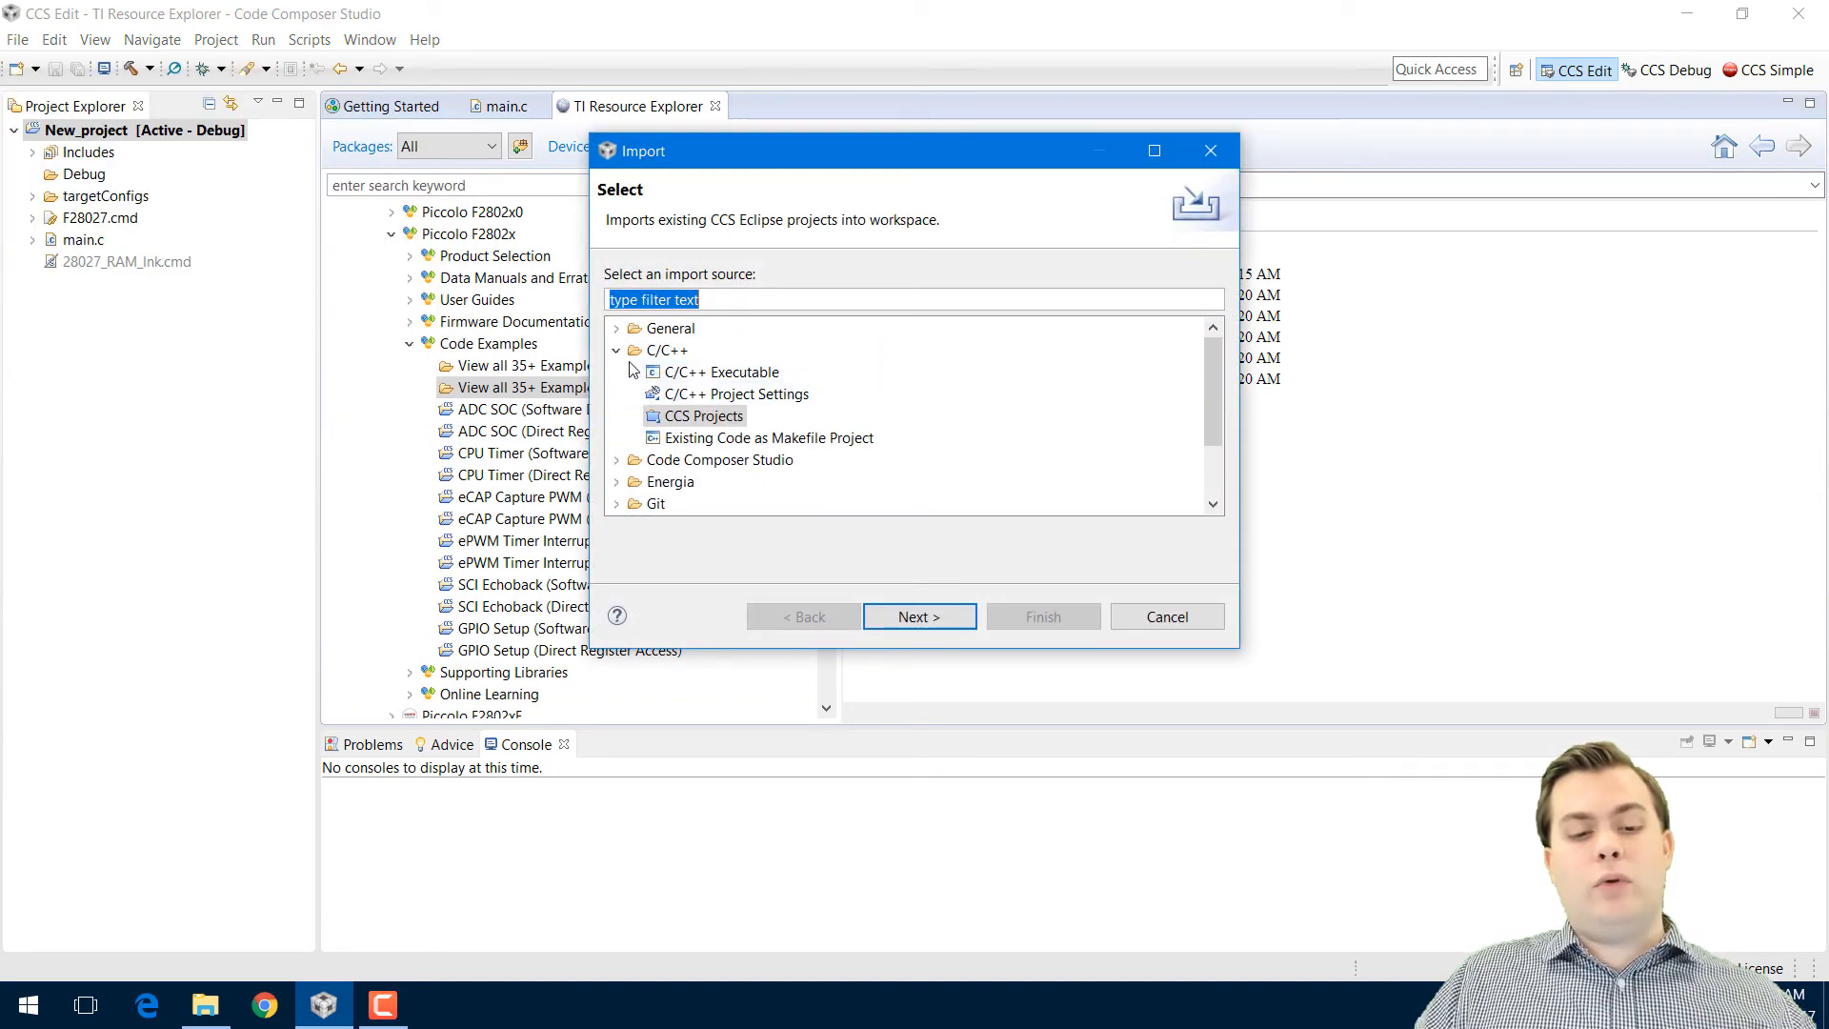
left_click(691, 424)
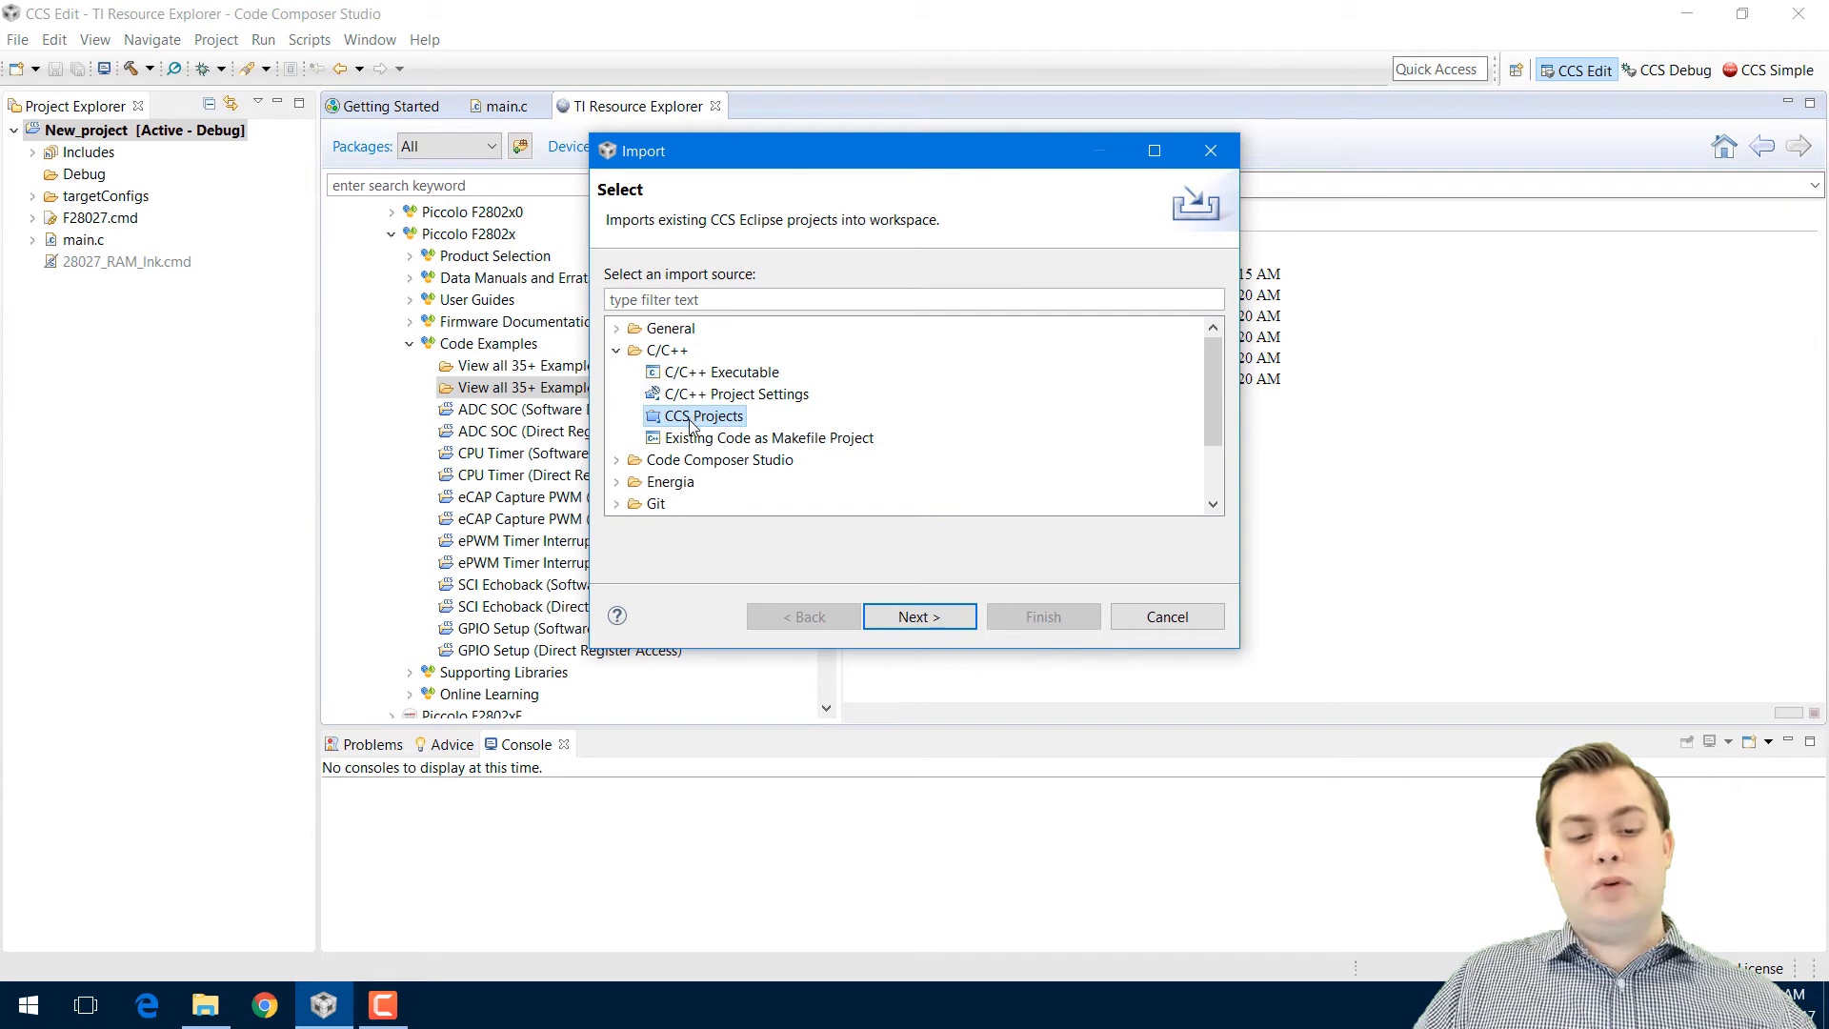
left_click(910, 619)
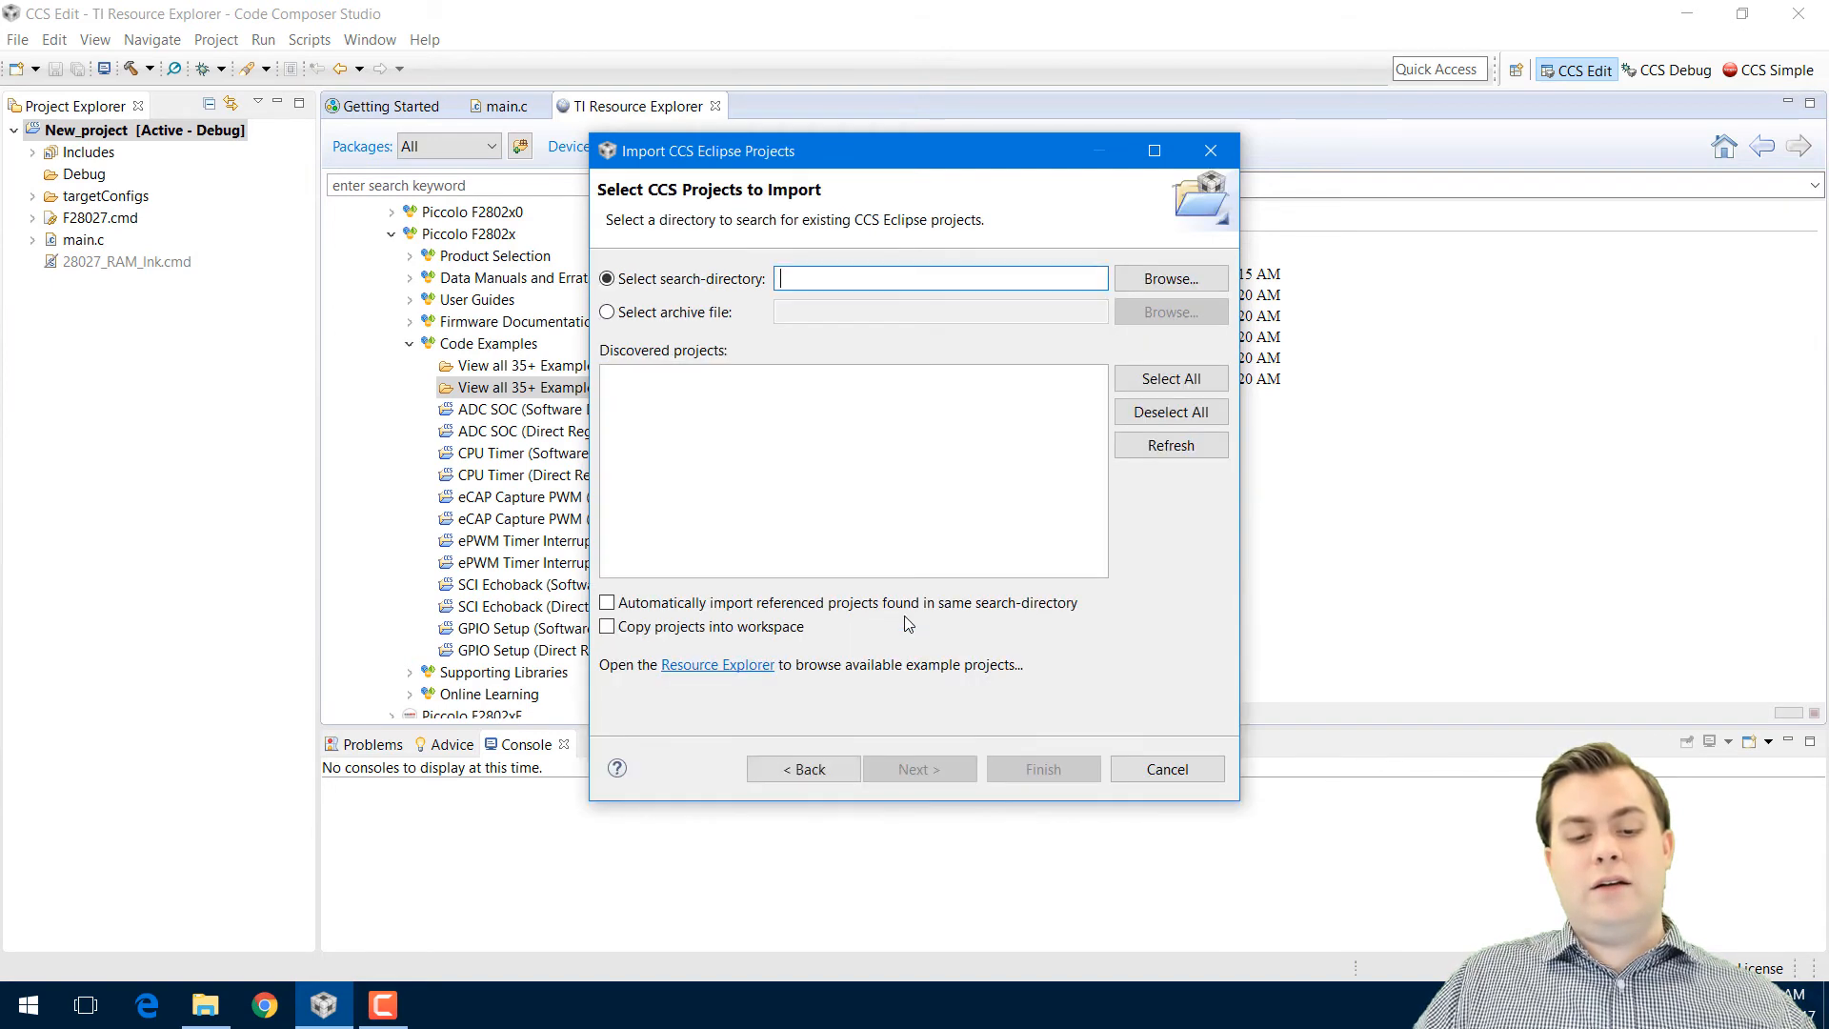
Browse for the import's search directory and expand C:\ti in the folder tree
left_click(1186, 289)
left_click_drag(1119, 311, 1020, 66)
scroll(918, 404, "down", 1)
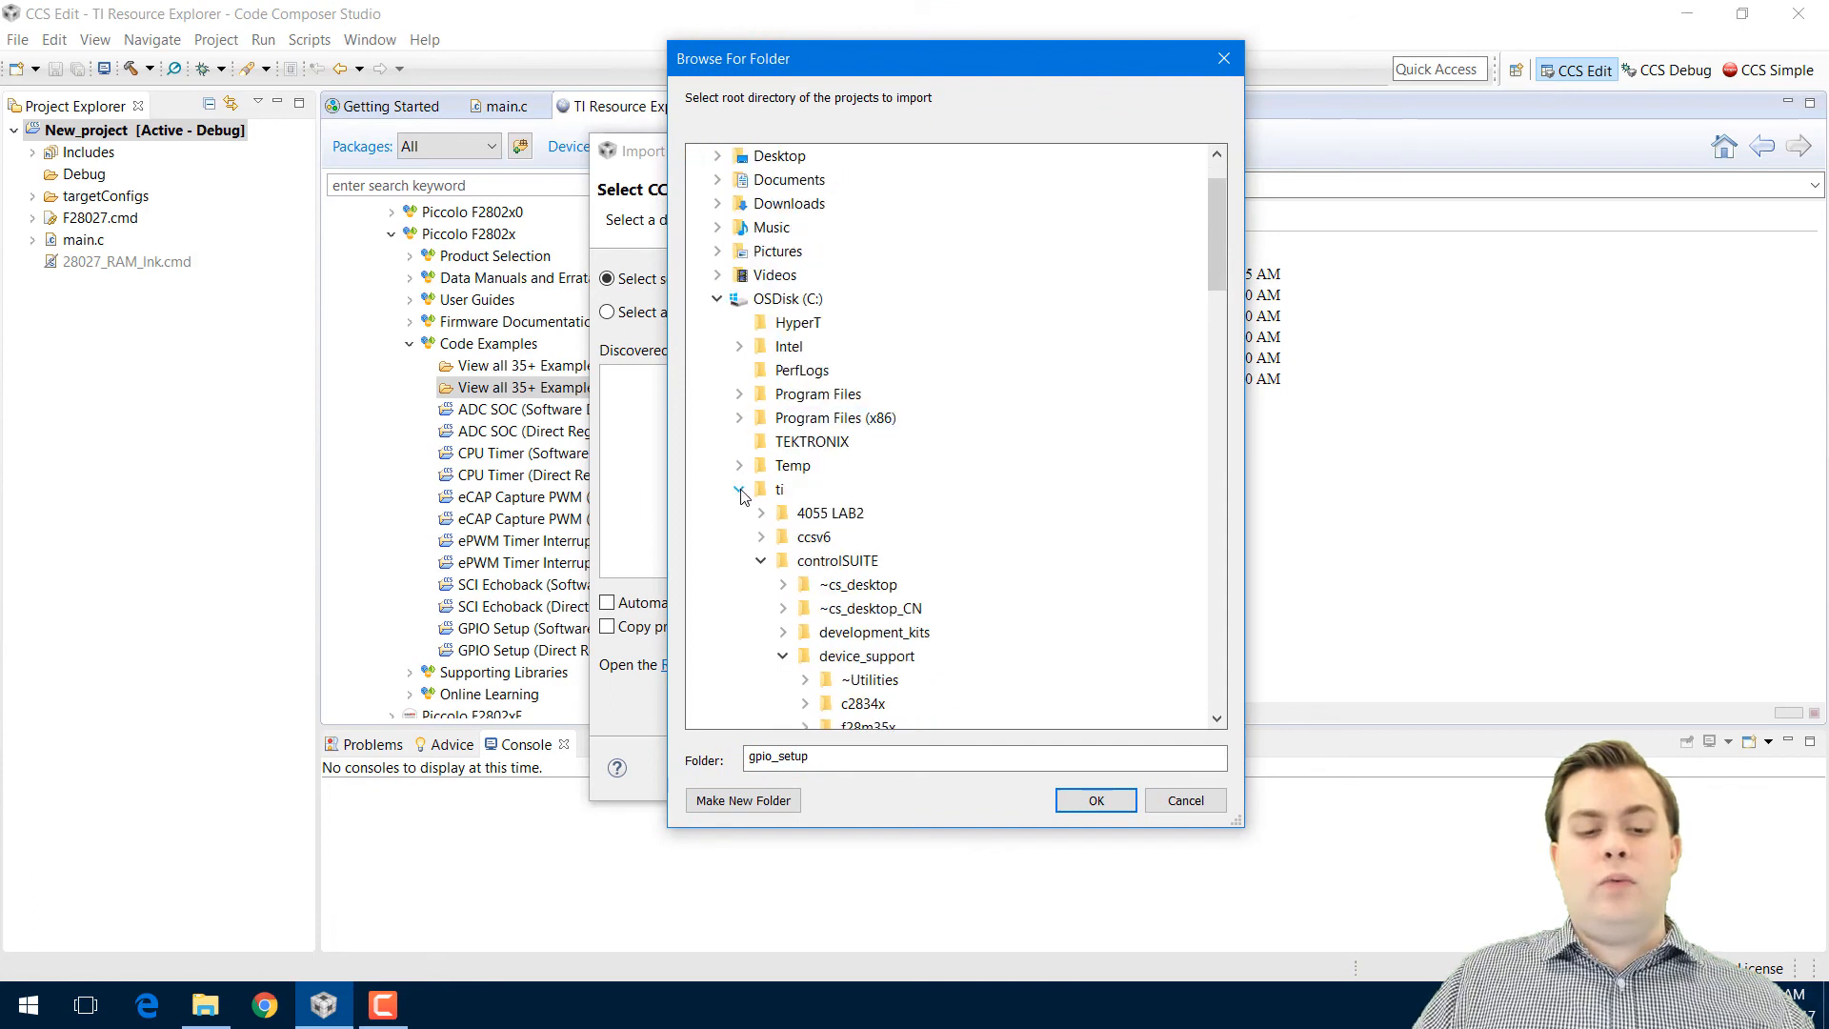
left_click(740, 489)
left_click(716, 299)
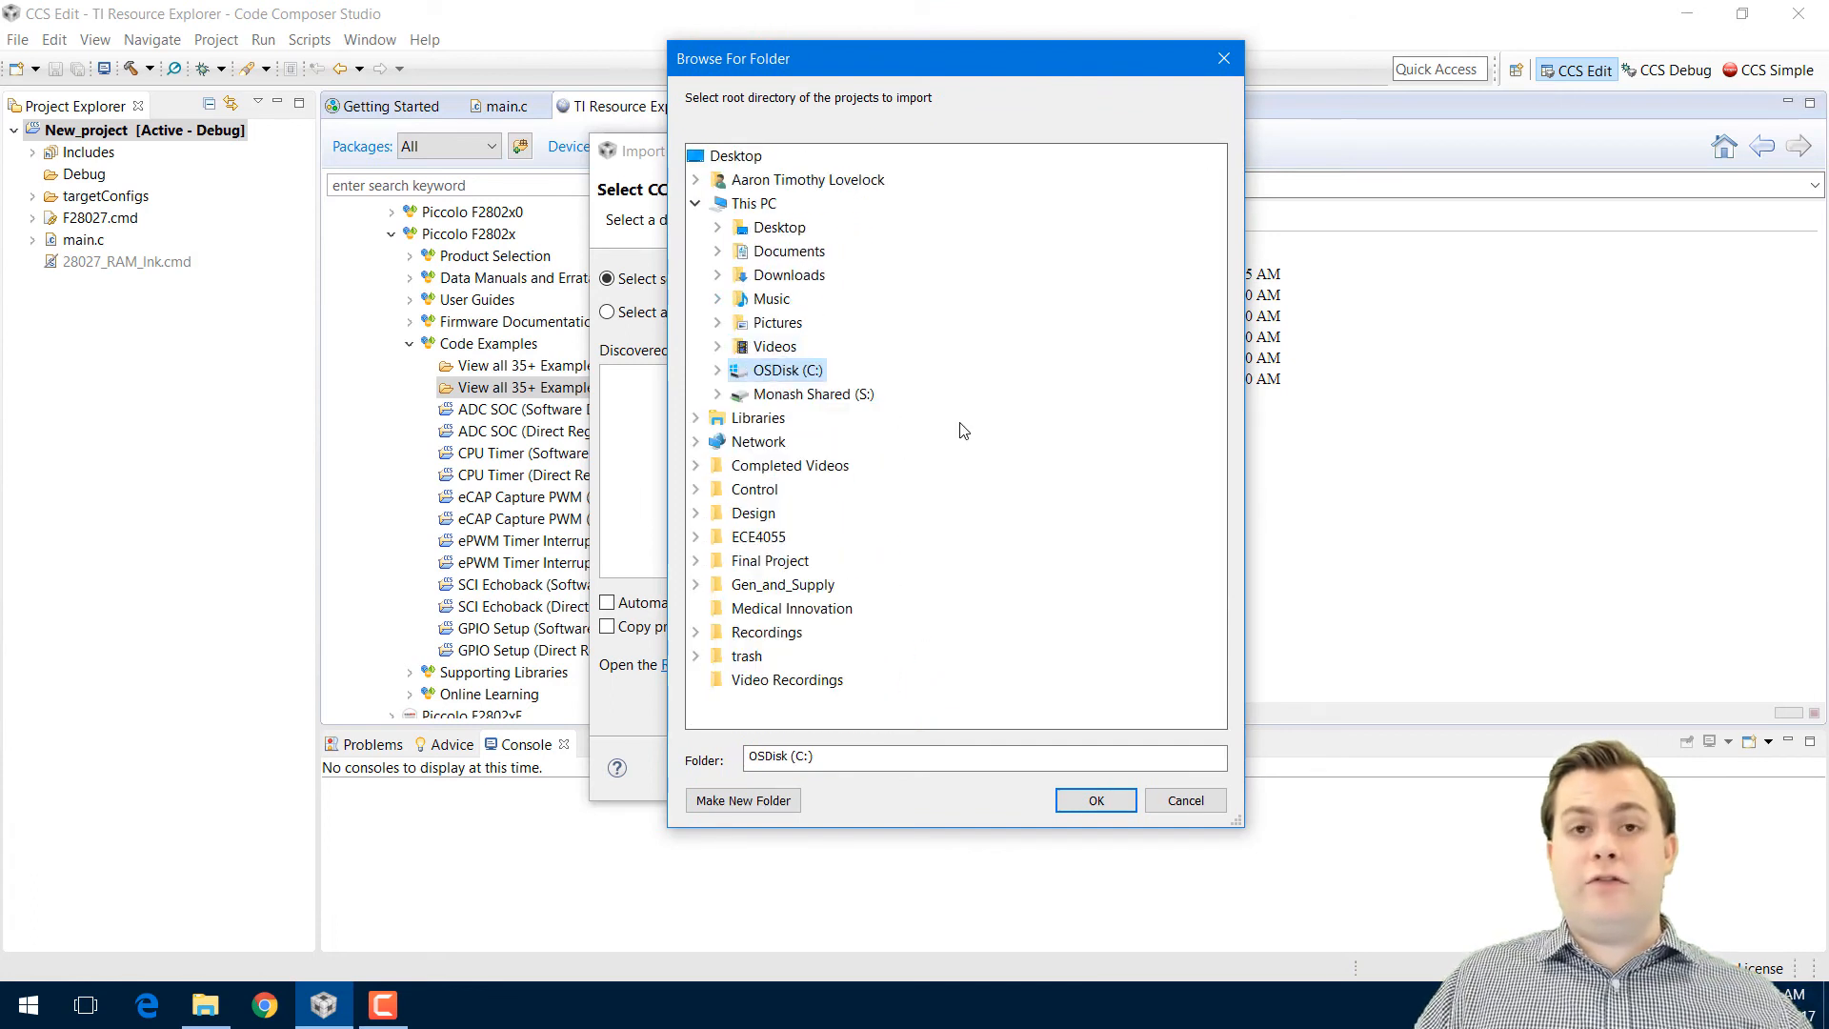
left_click(720, 373)
left_click(740, 560)
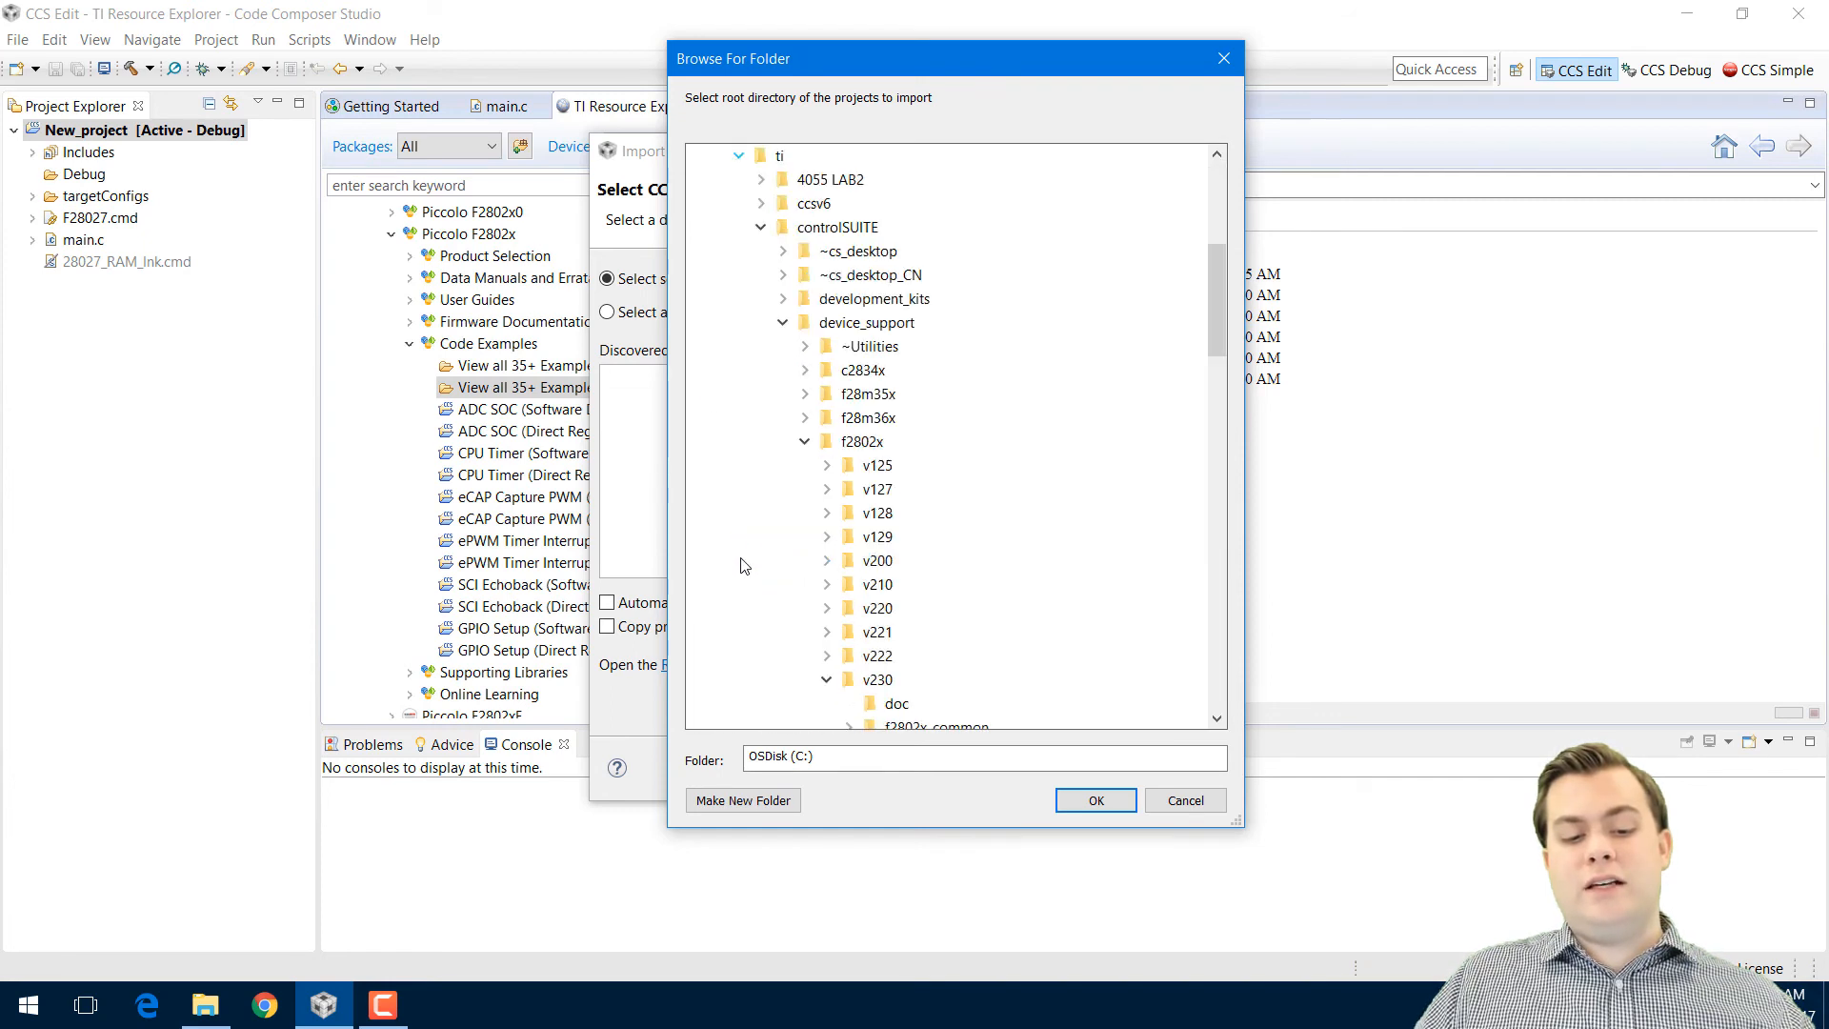
Choose epwm_deadband in controlSUITE\device_support\f2802x\v230\f2802x_examples_structs as the search directory and import the Example_2802xEPwmDeadBand project
scroll(772, 514, "down", 1)
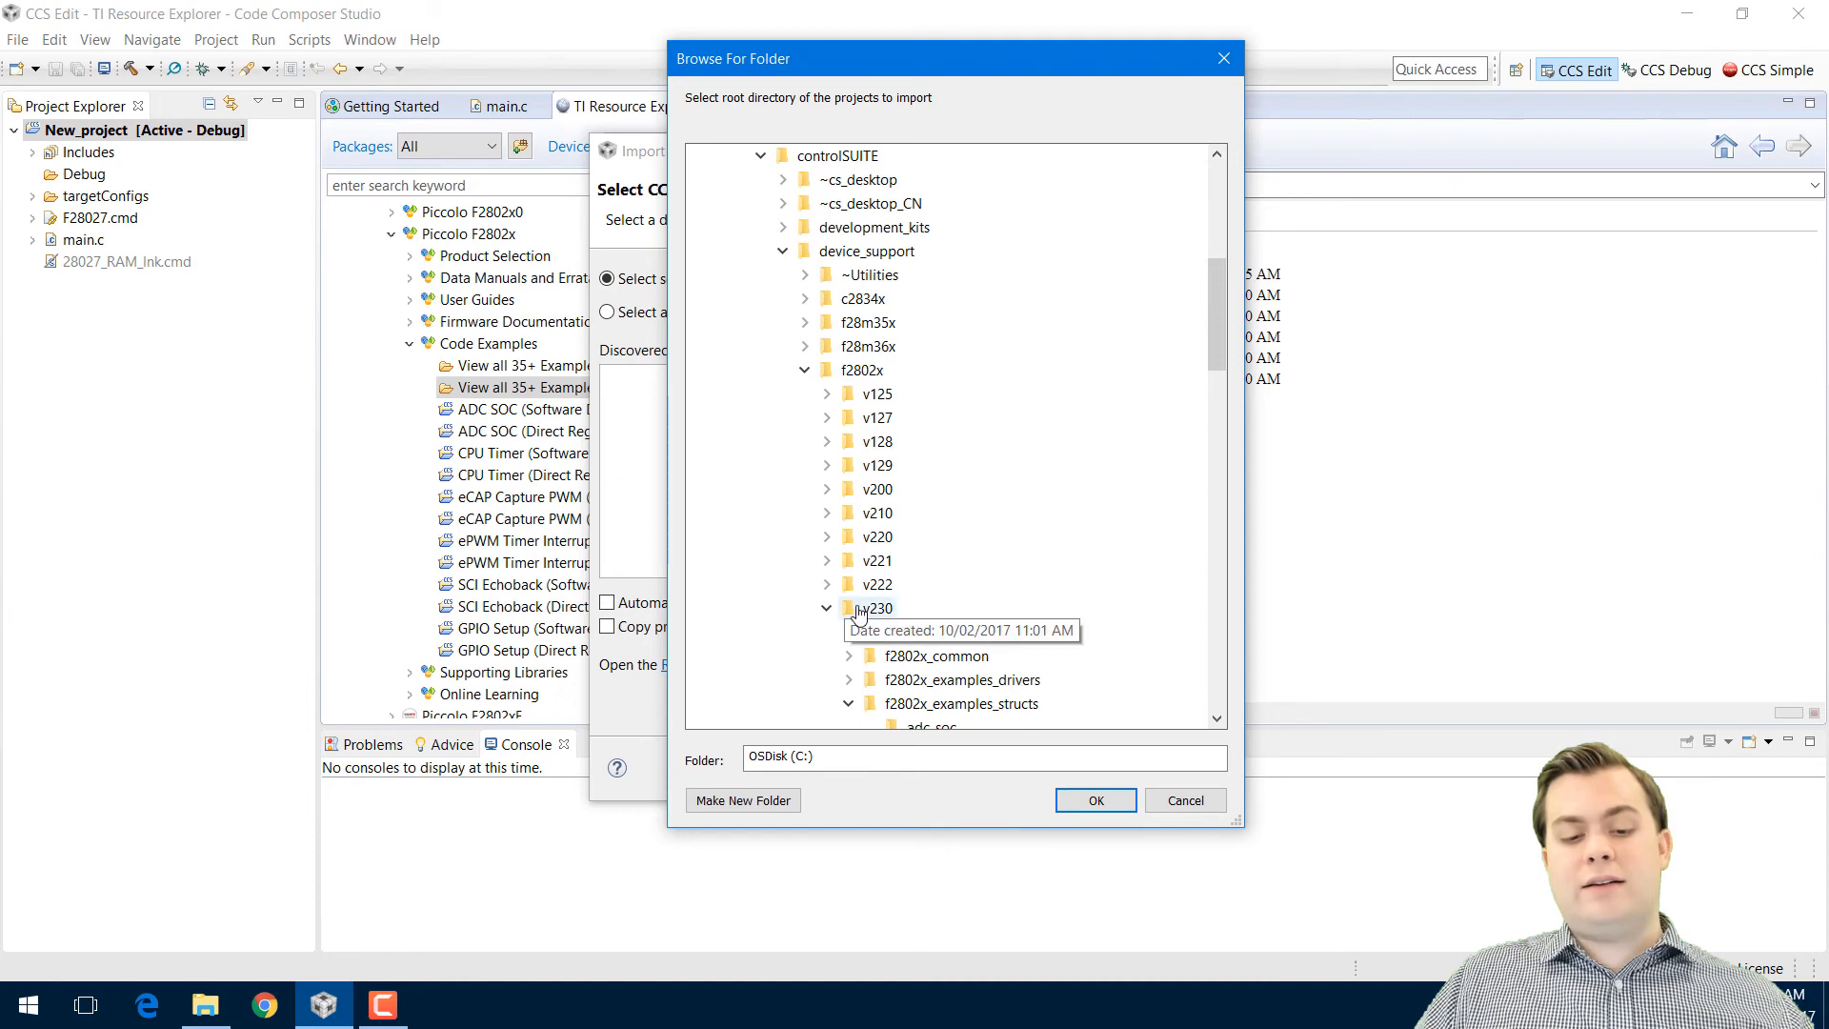
scroll(743, 581, "down", 4)
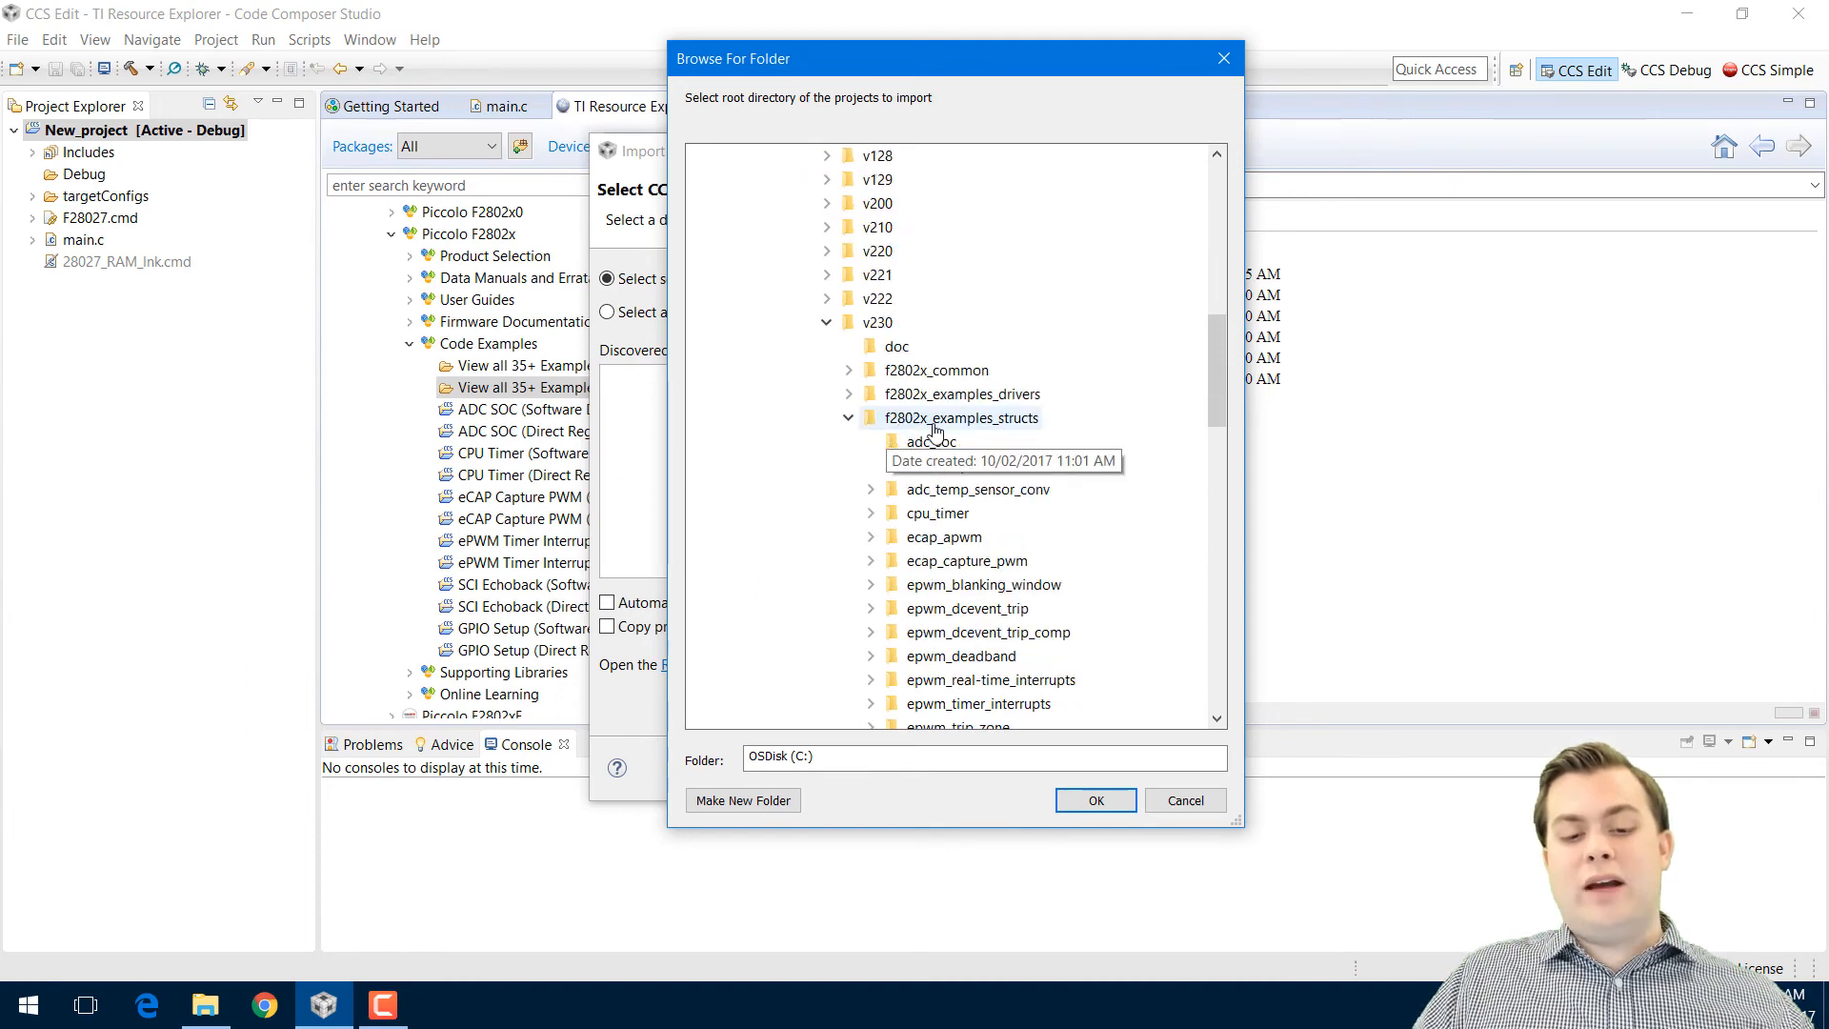
scroll(841, 516, "down", 10)
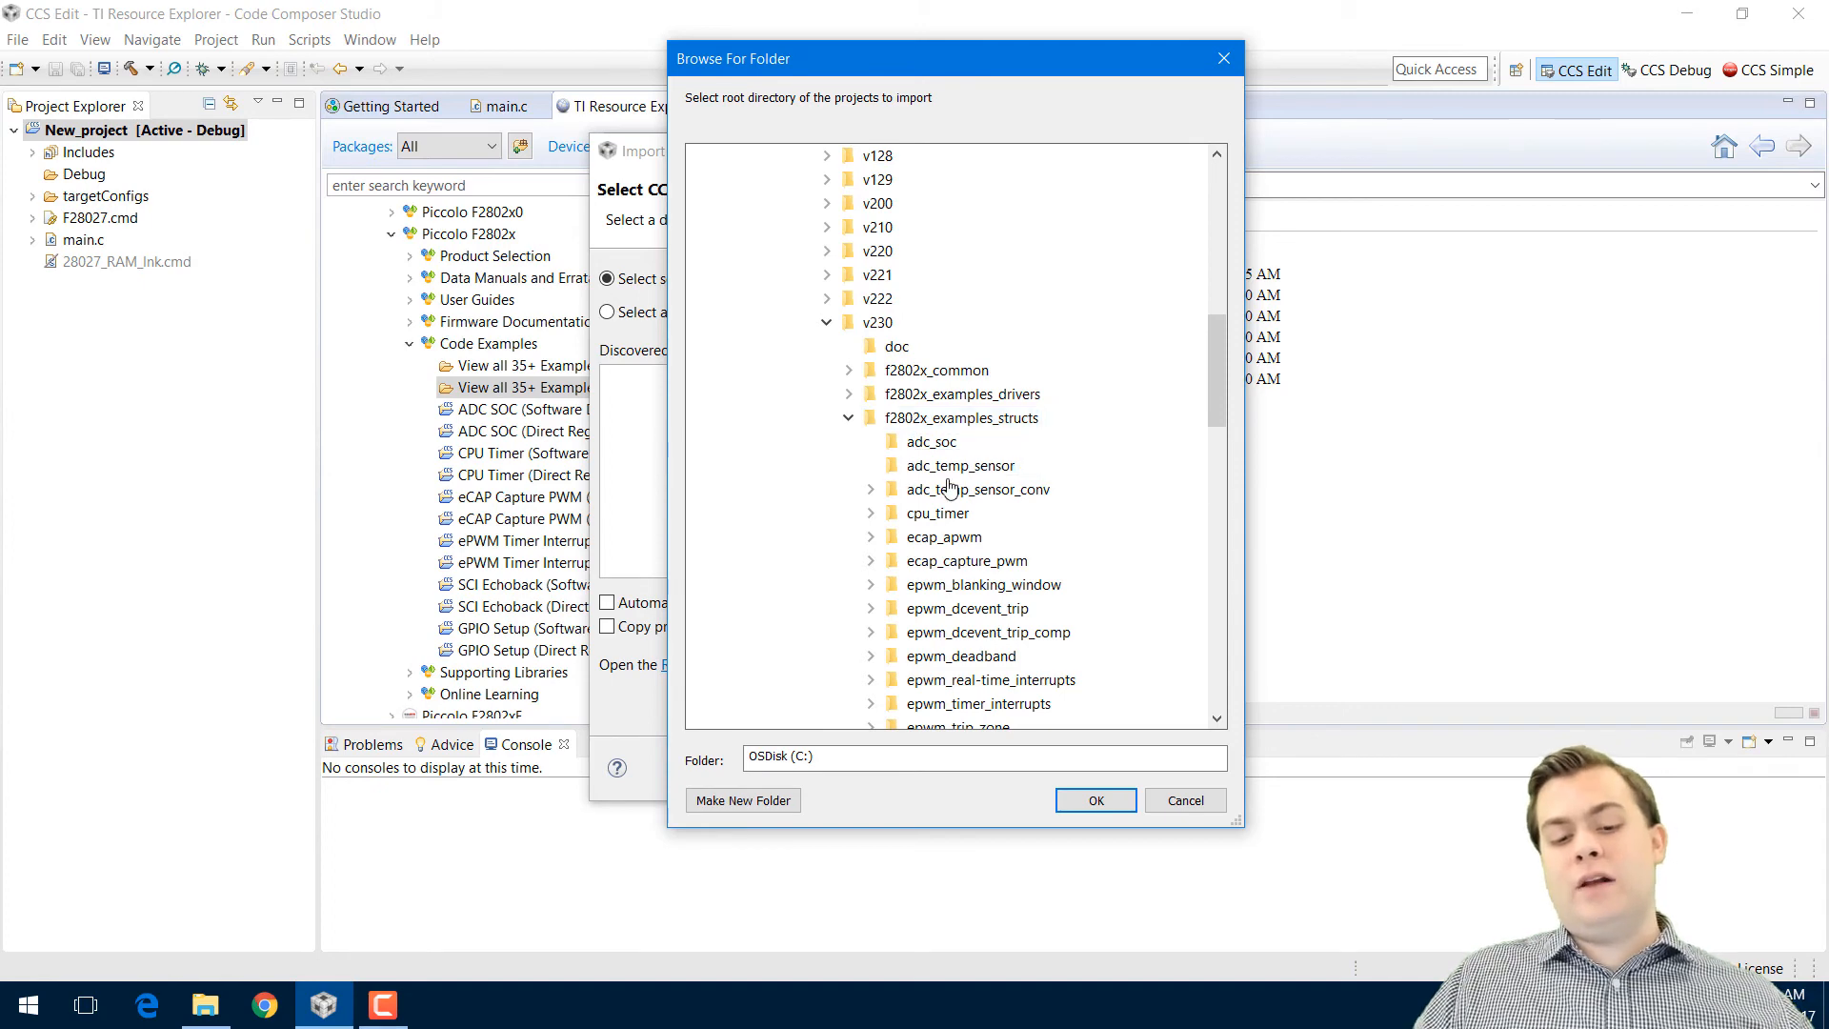
scroll(838, 543, "down", 1)
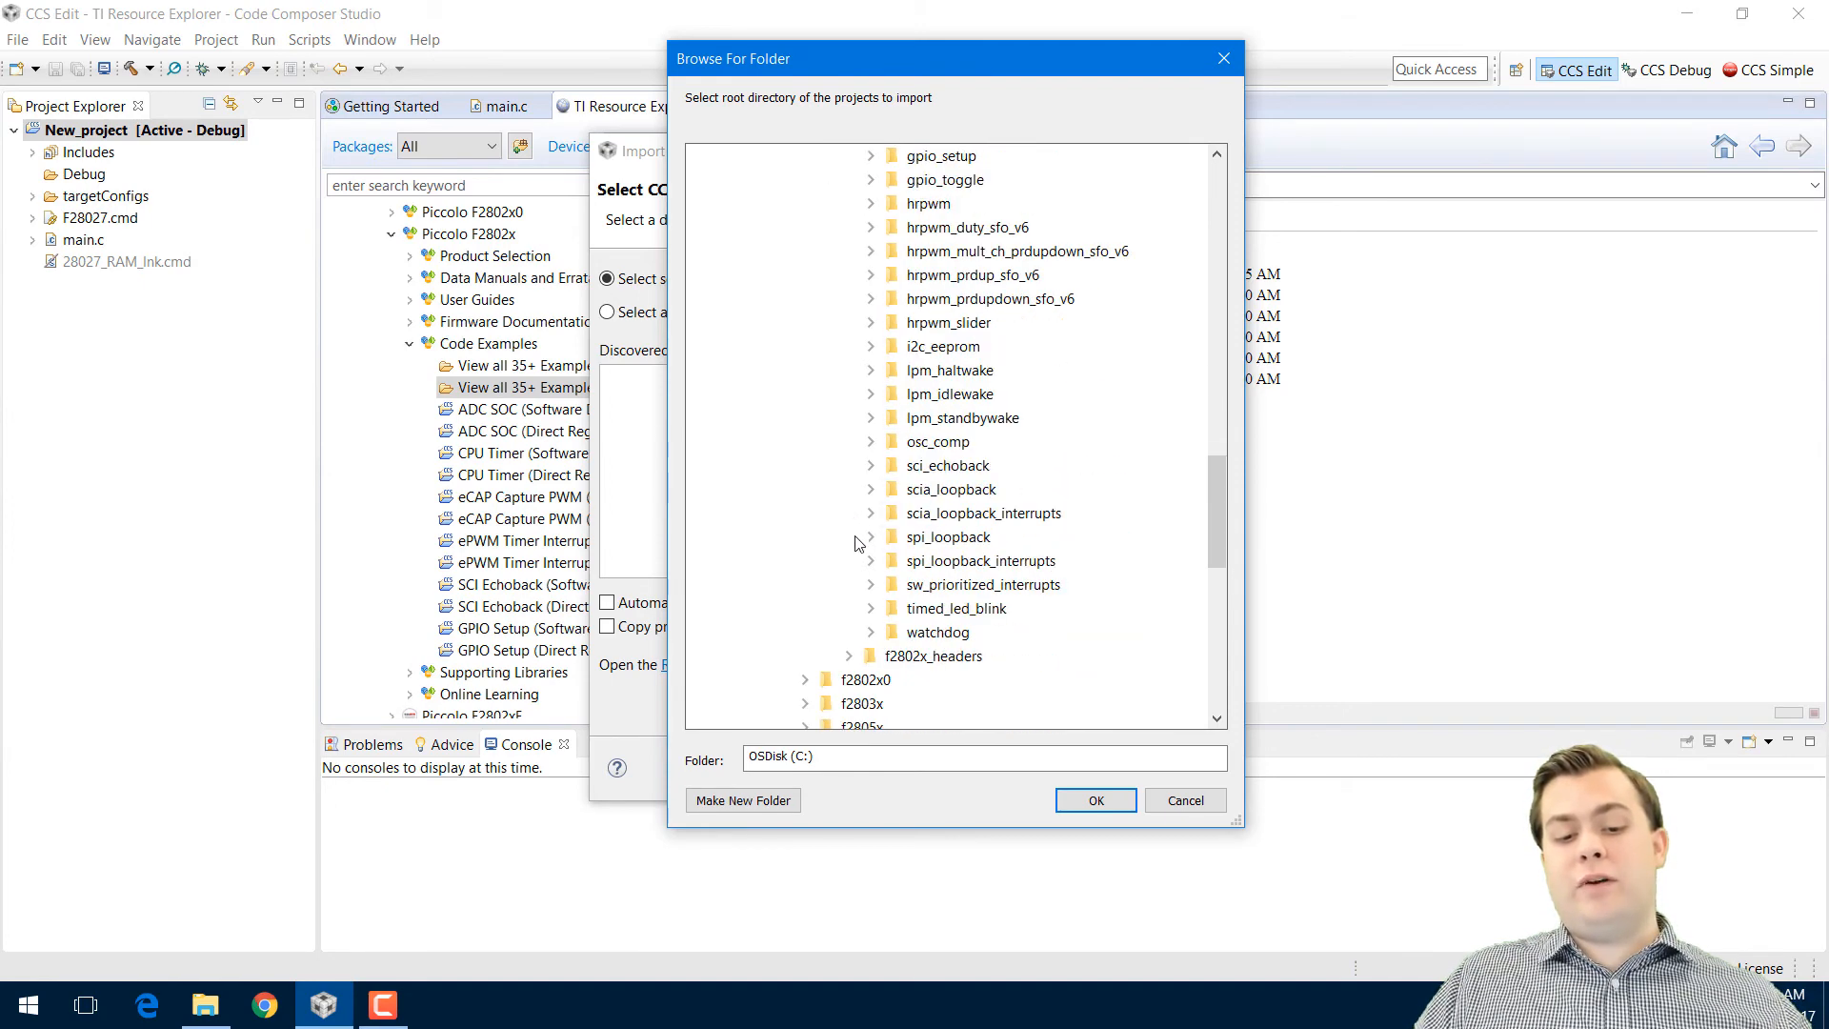
scroll(828, 571, "up", 8)
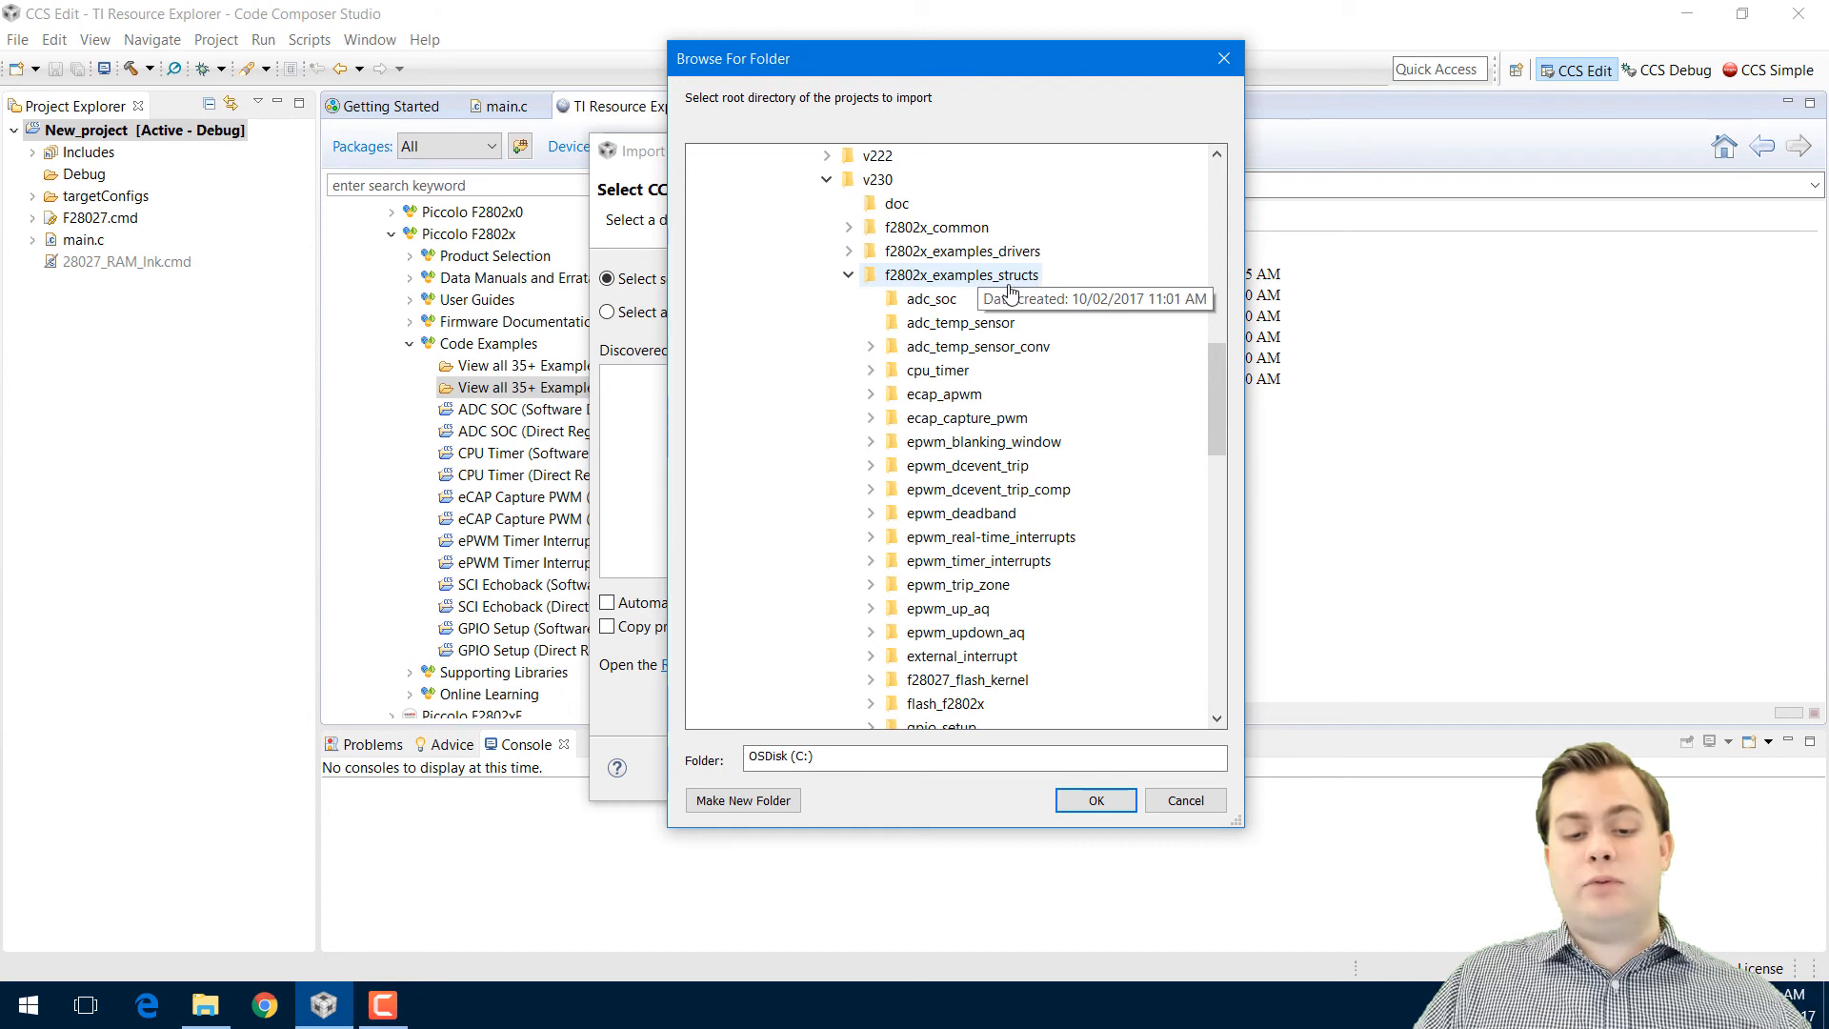
scroll(803, 378, "down", 1)
scroll(803, 377, "down", 1)
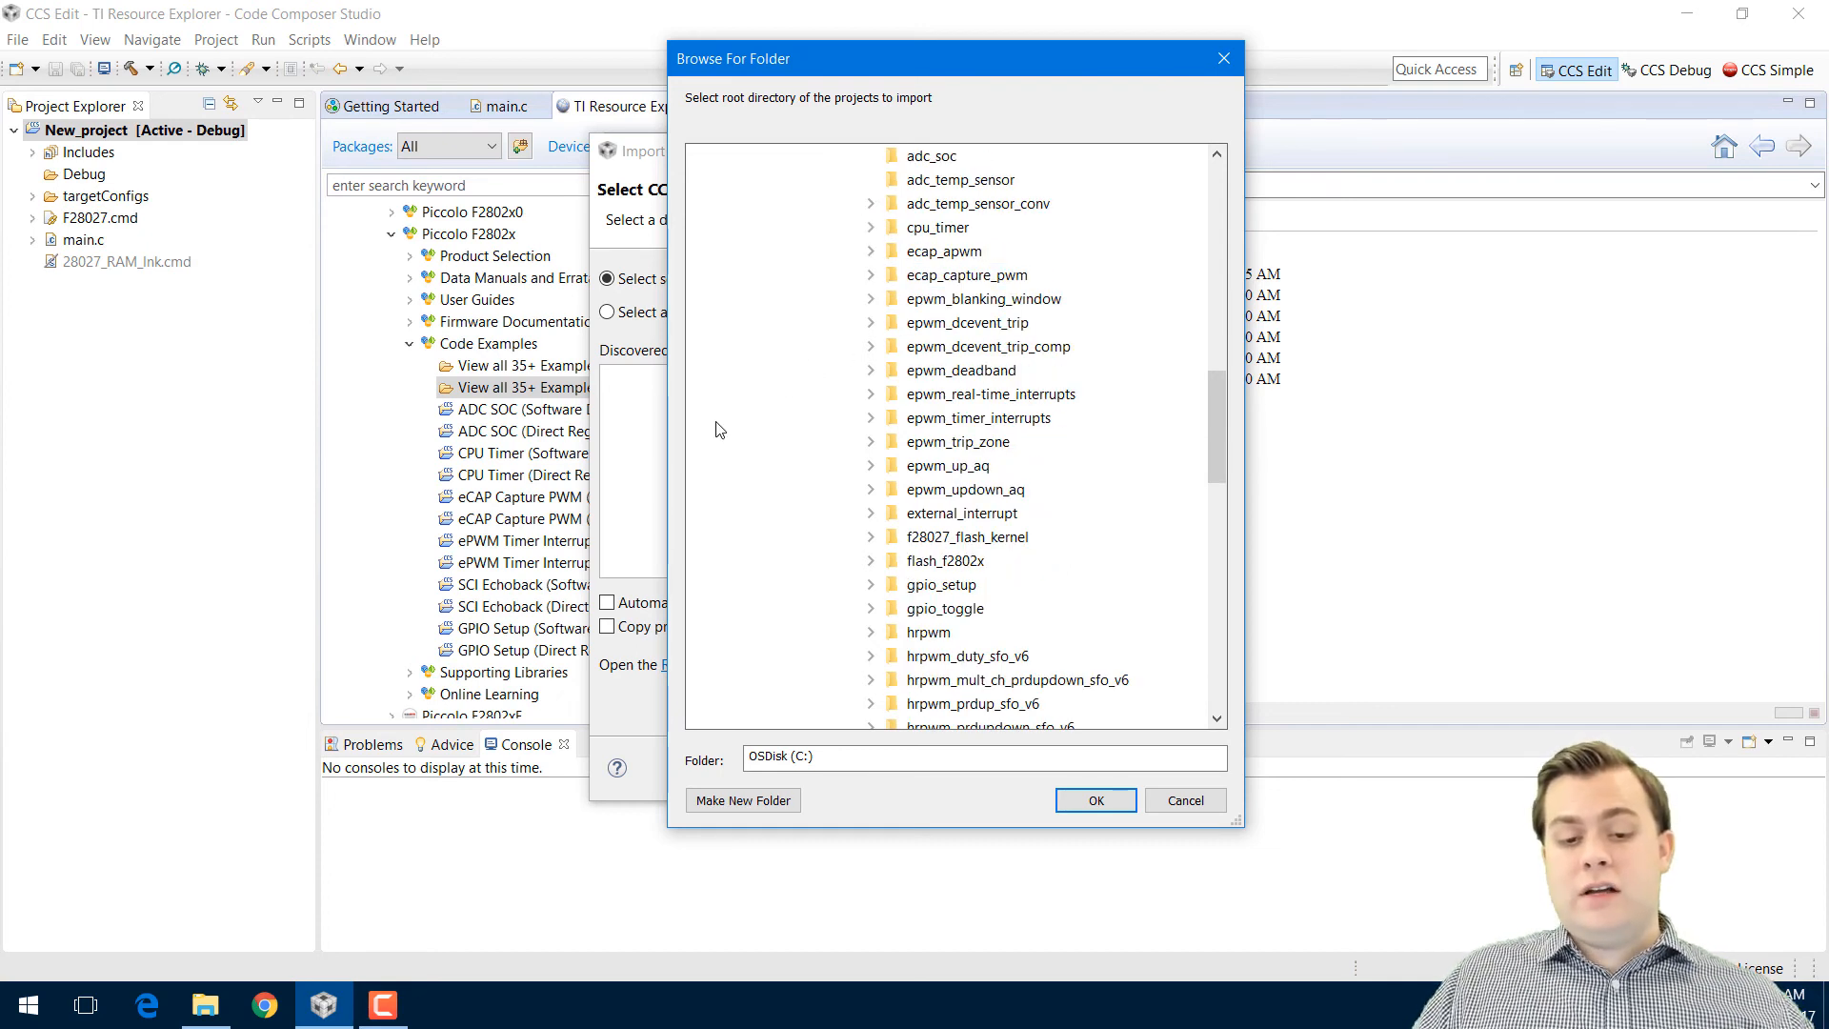
left_click(958, 373)
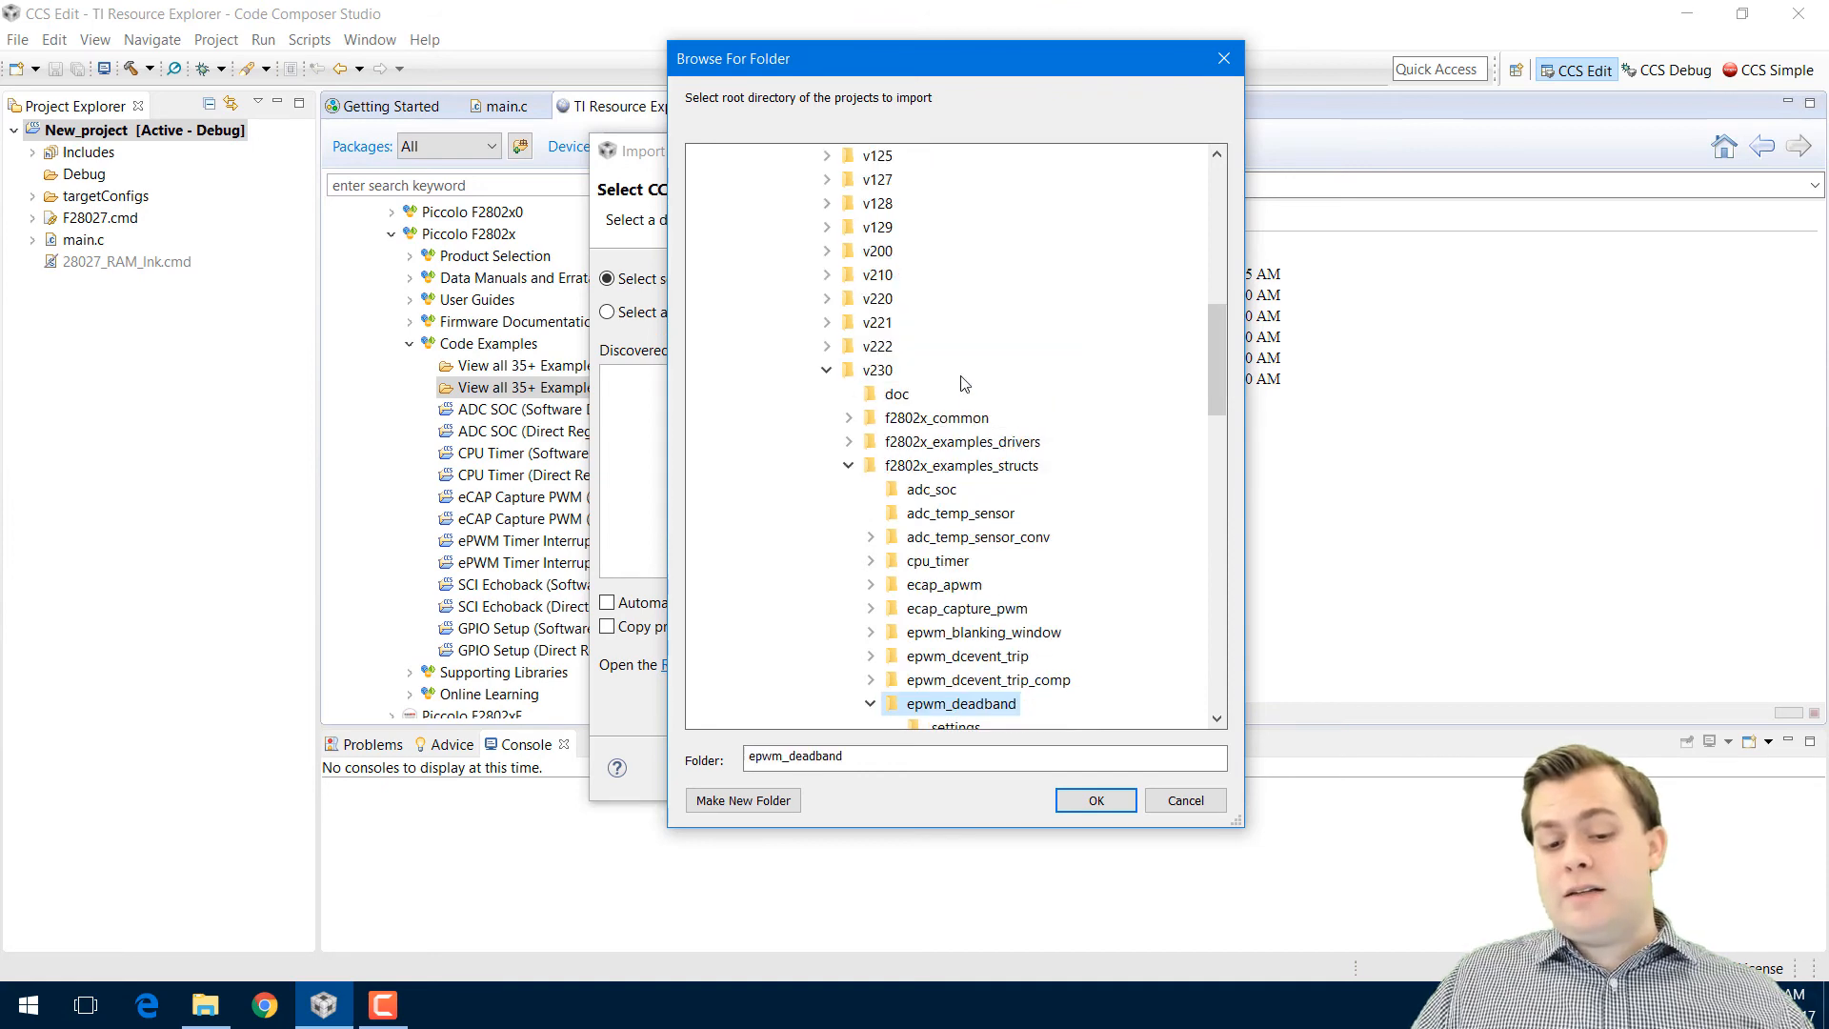
scroll(762, 667, "down", 2)
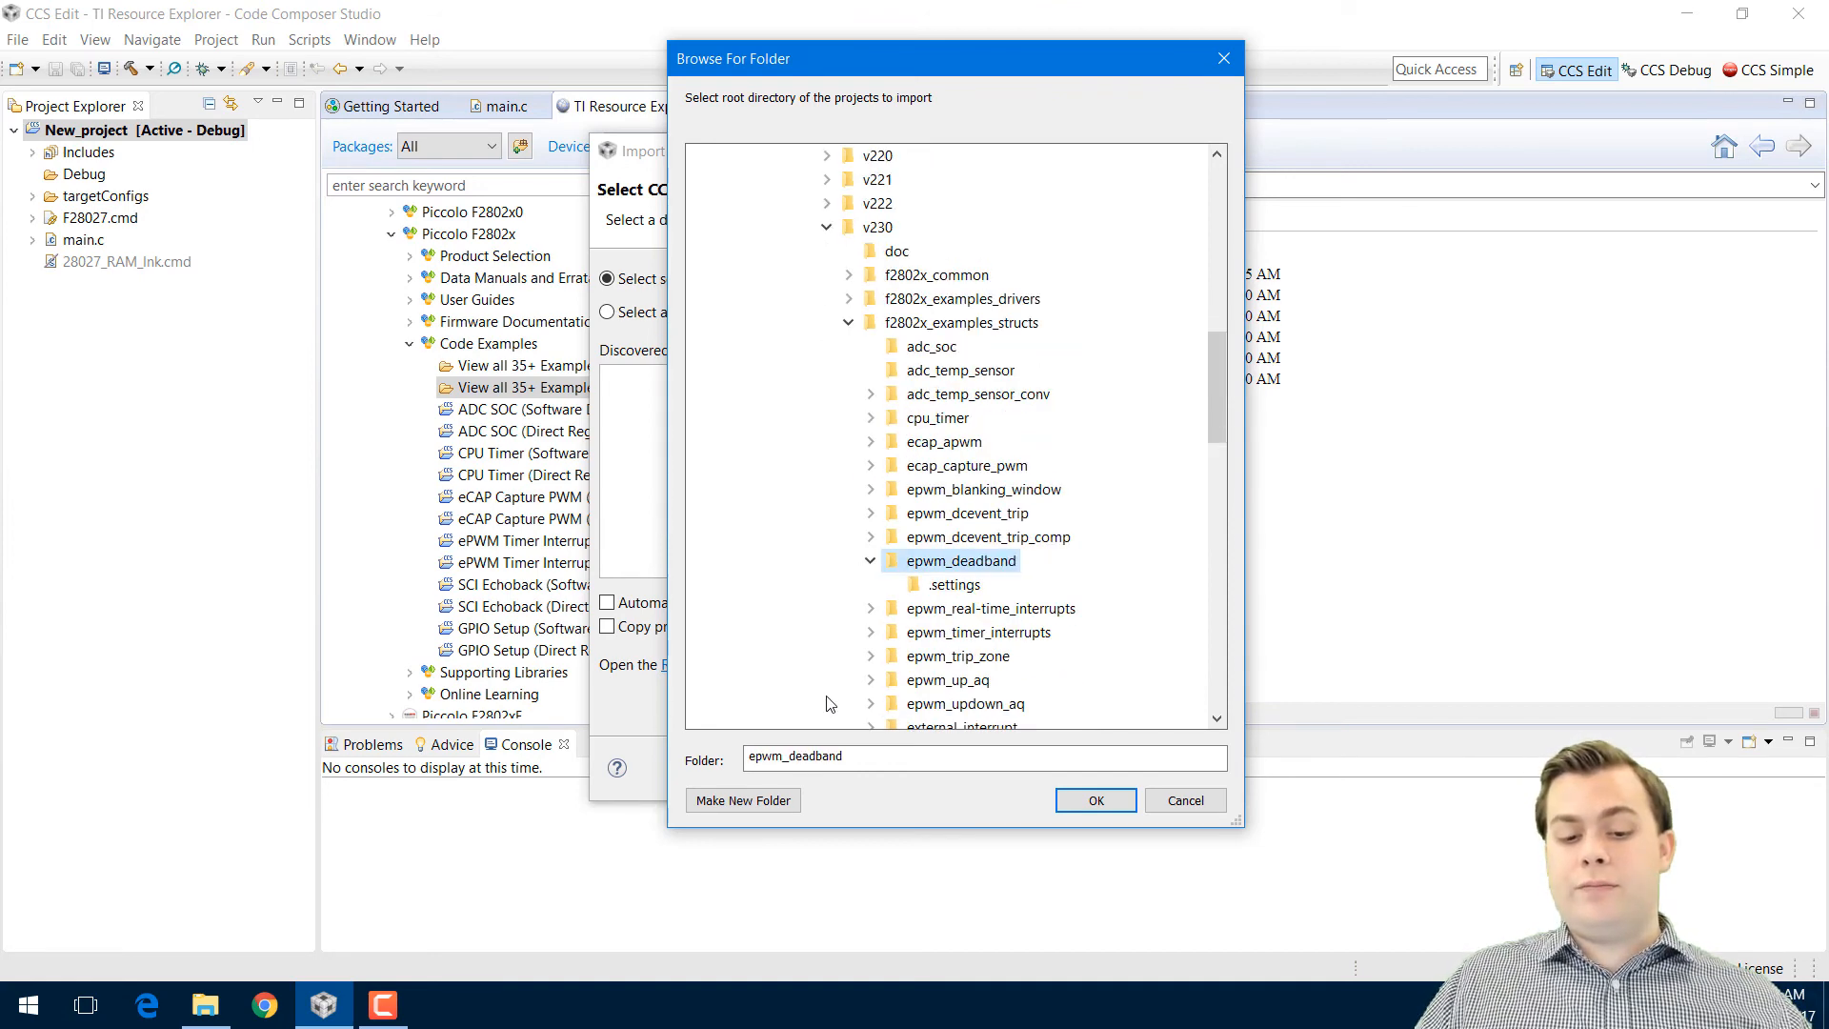
left_click(1103, 803)
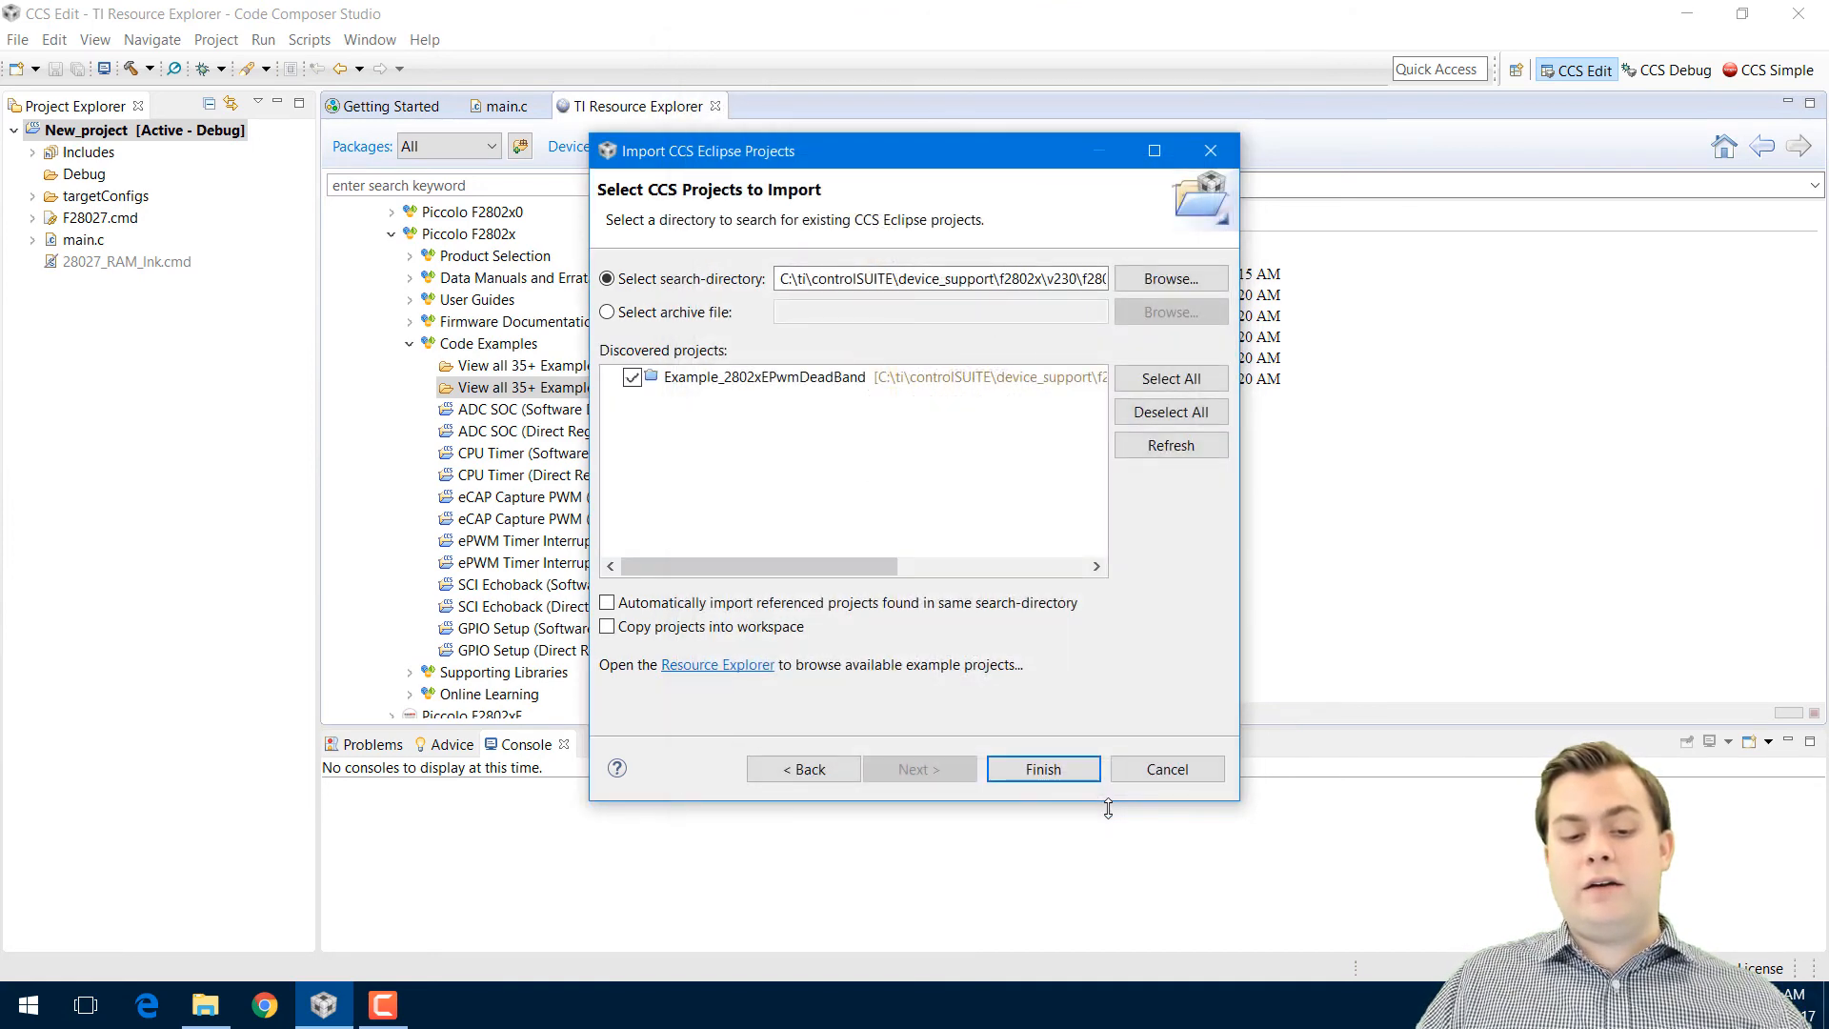
left_click(1041, 770)
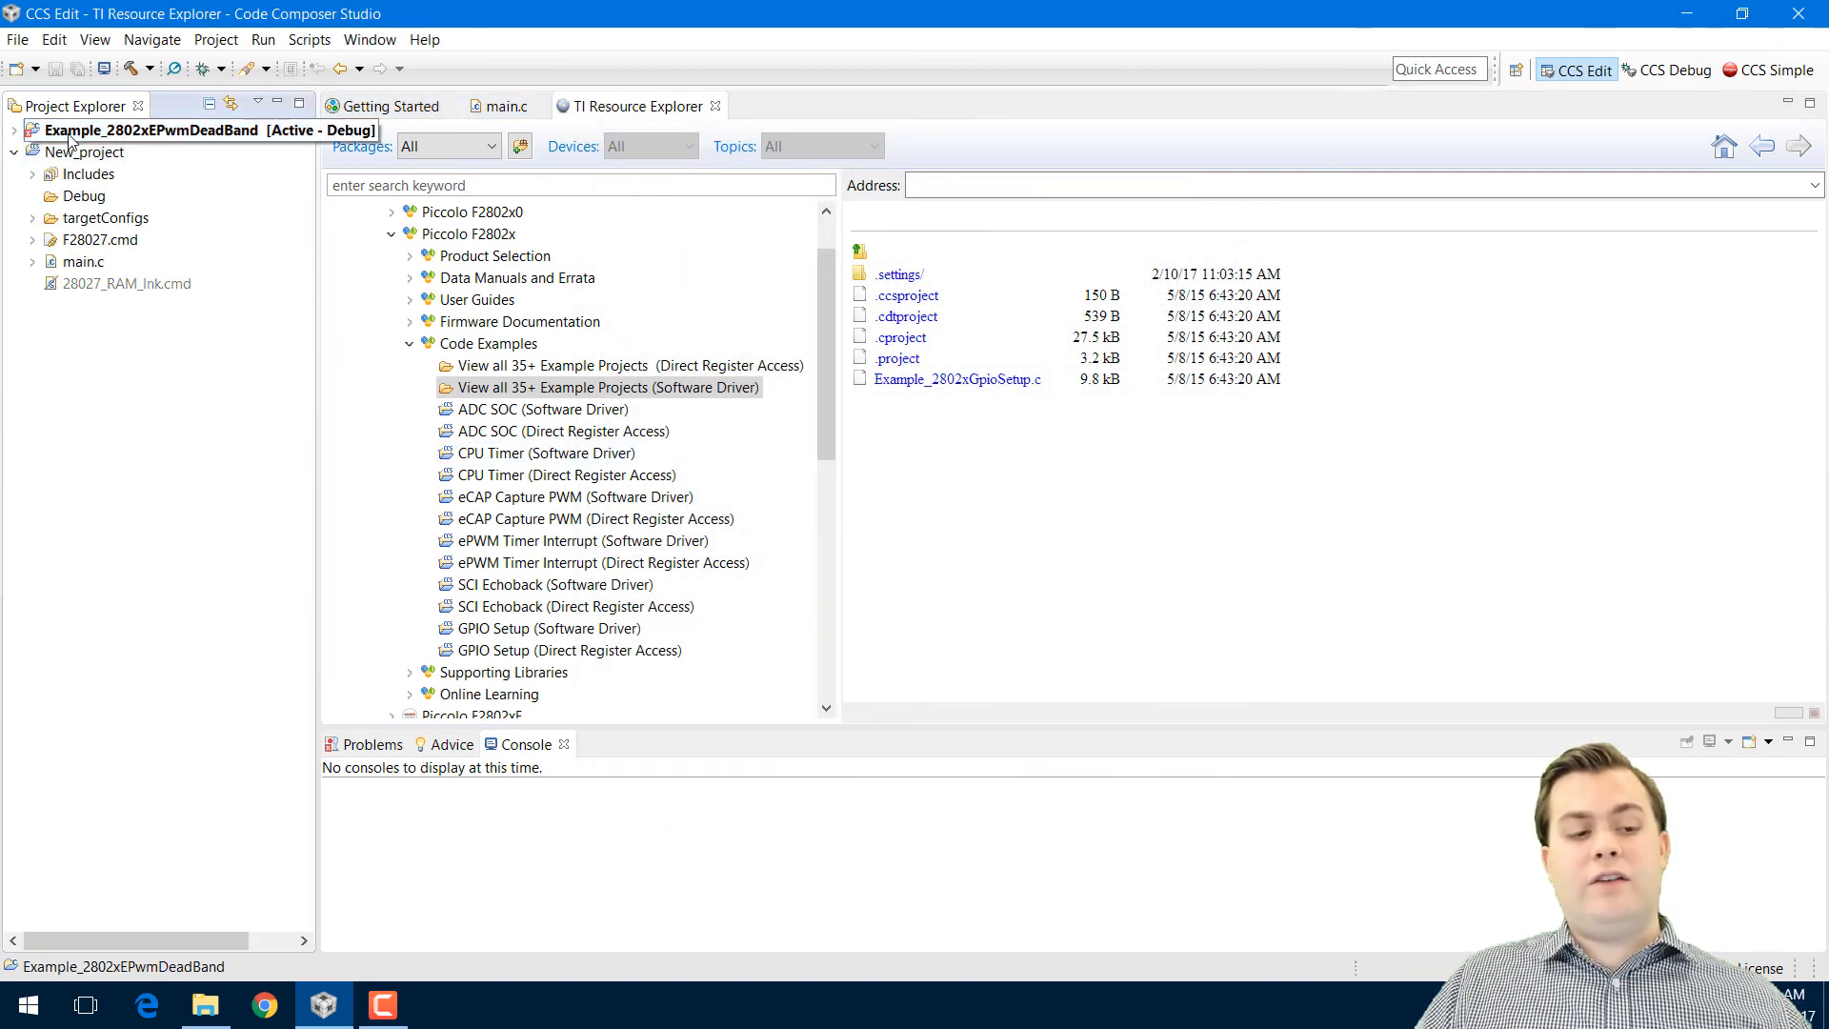
Expand the imported Example_2802xEPwmDeadBand project and open Example_2802xEPwmDeadBand.c to view its include, prototypes and definitions
left_click(15, 132)
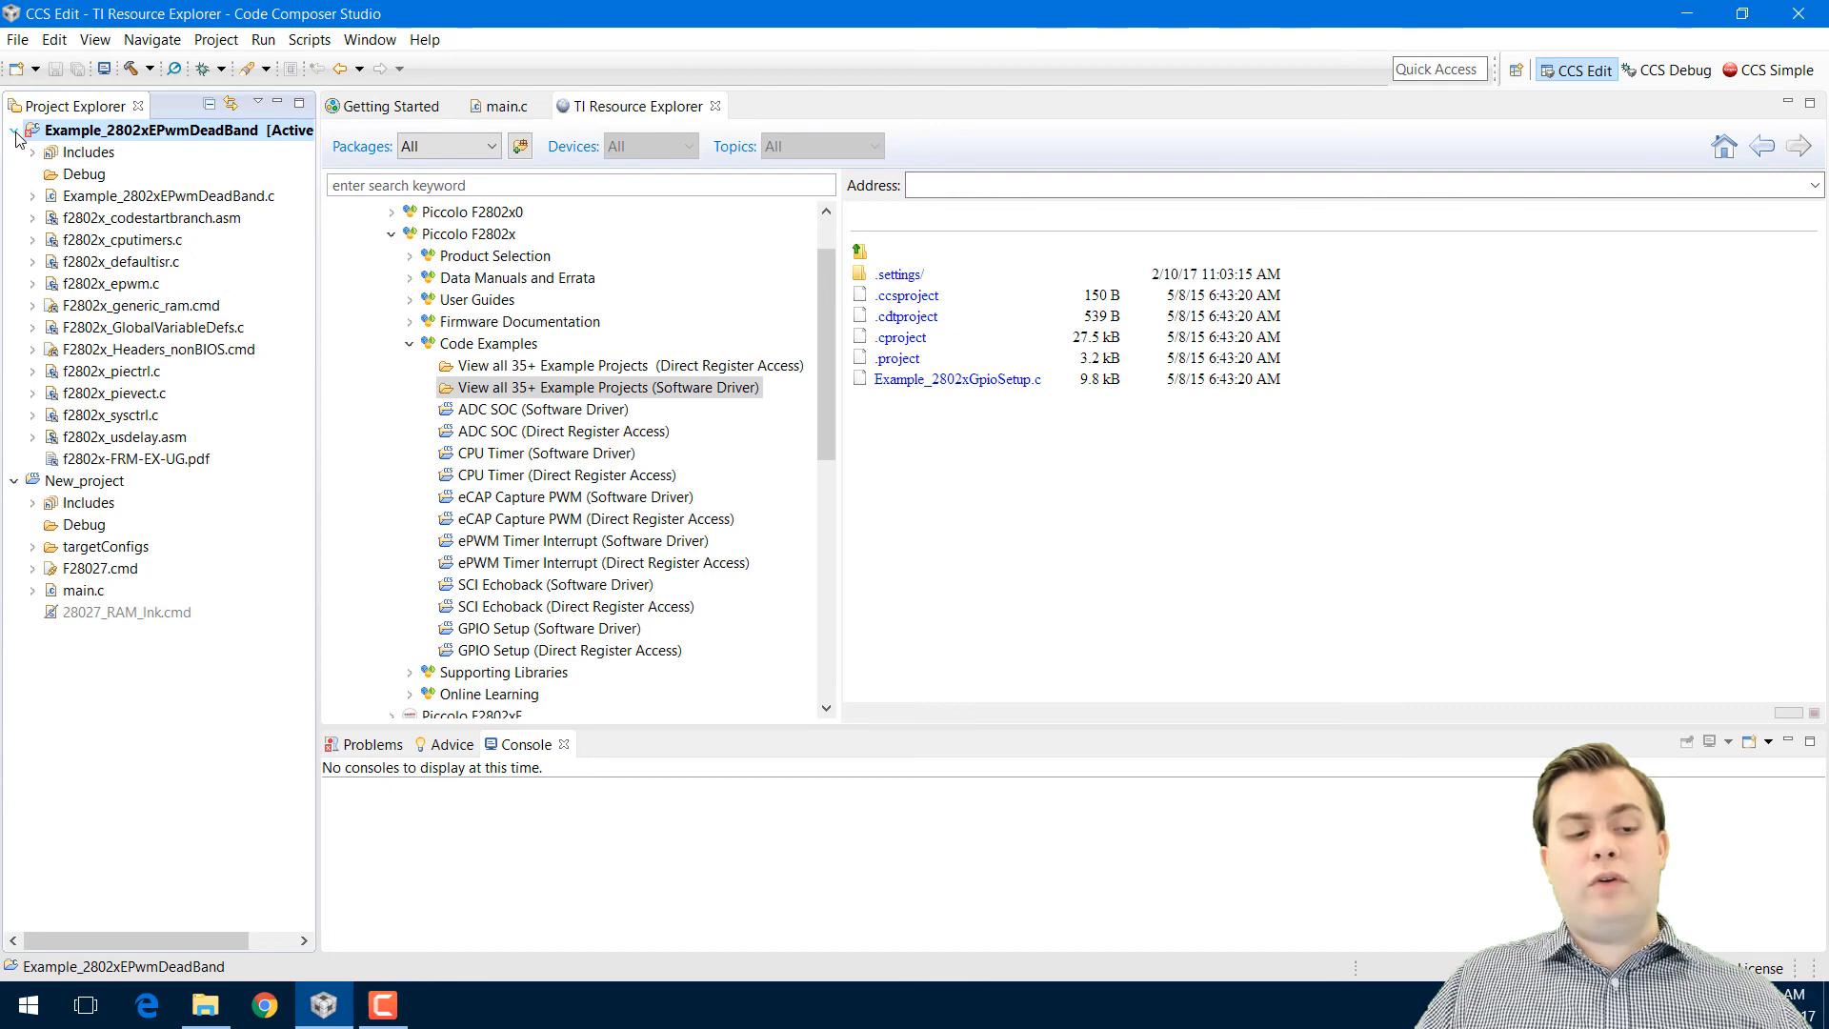
left_click(82, 196)
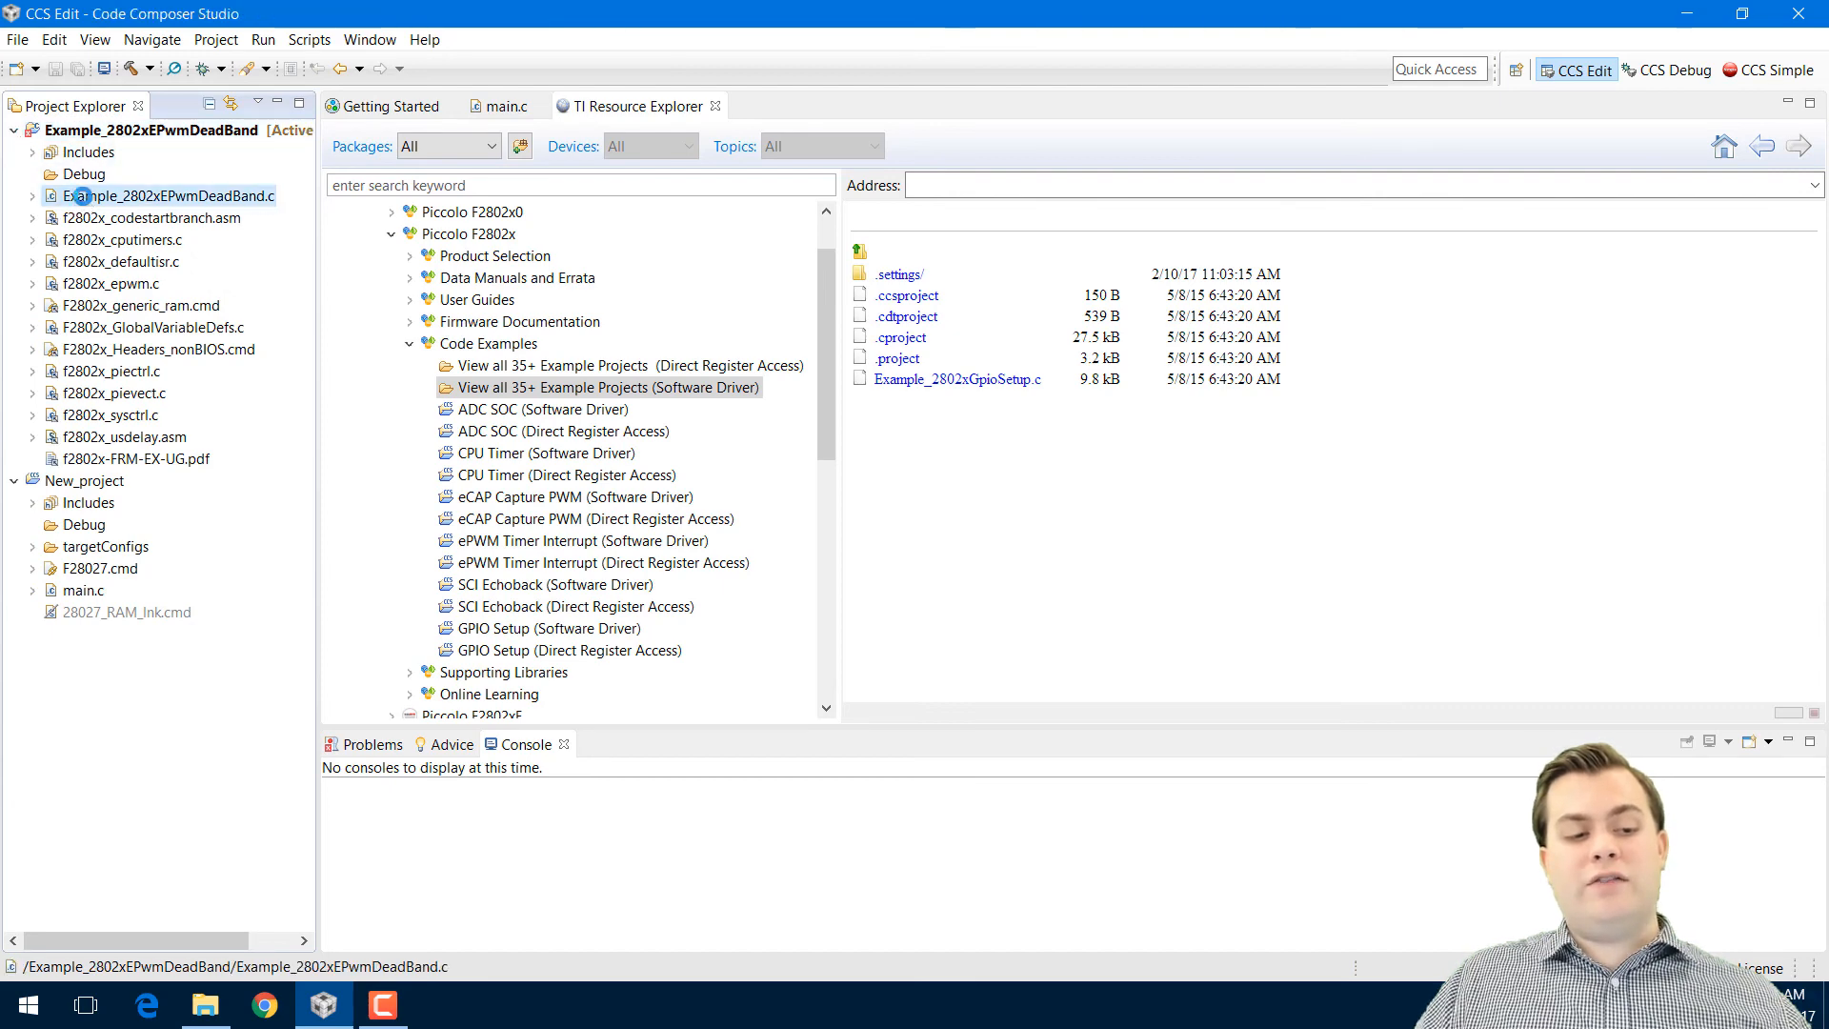
double_click(82, 195)
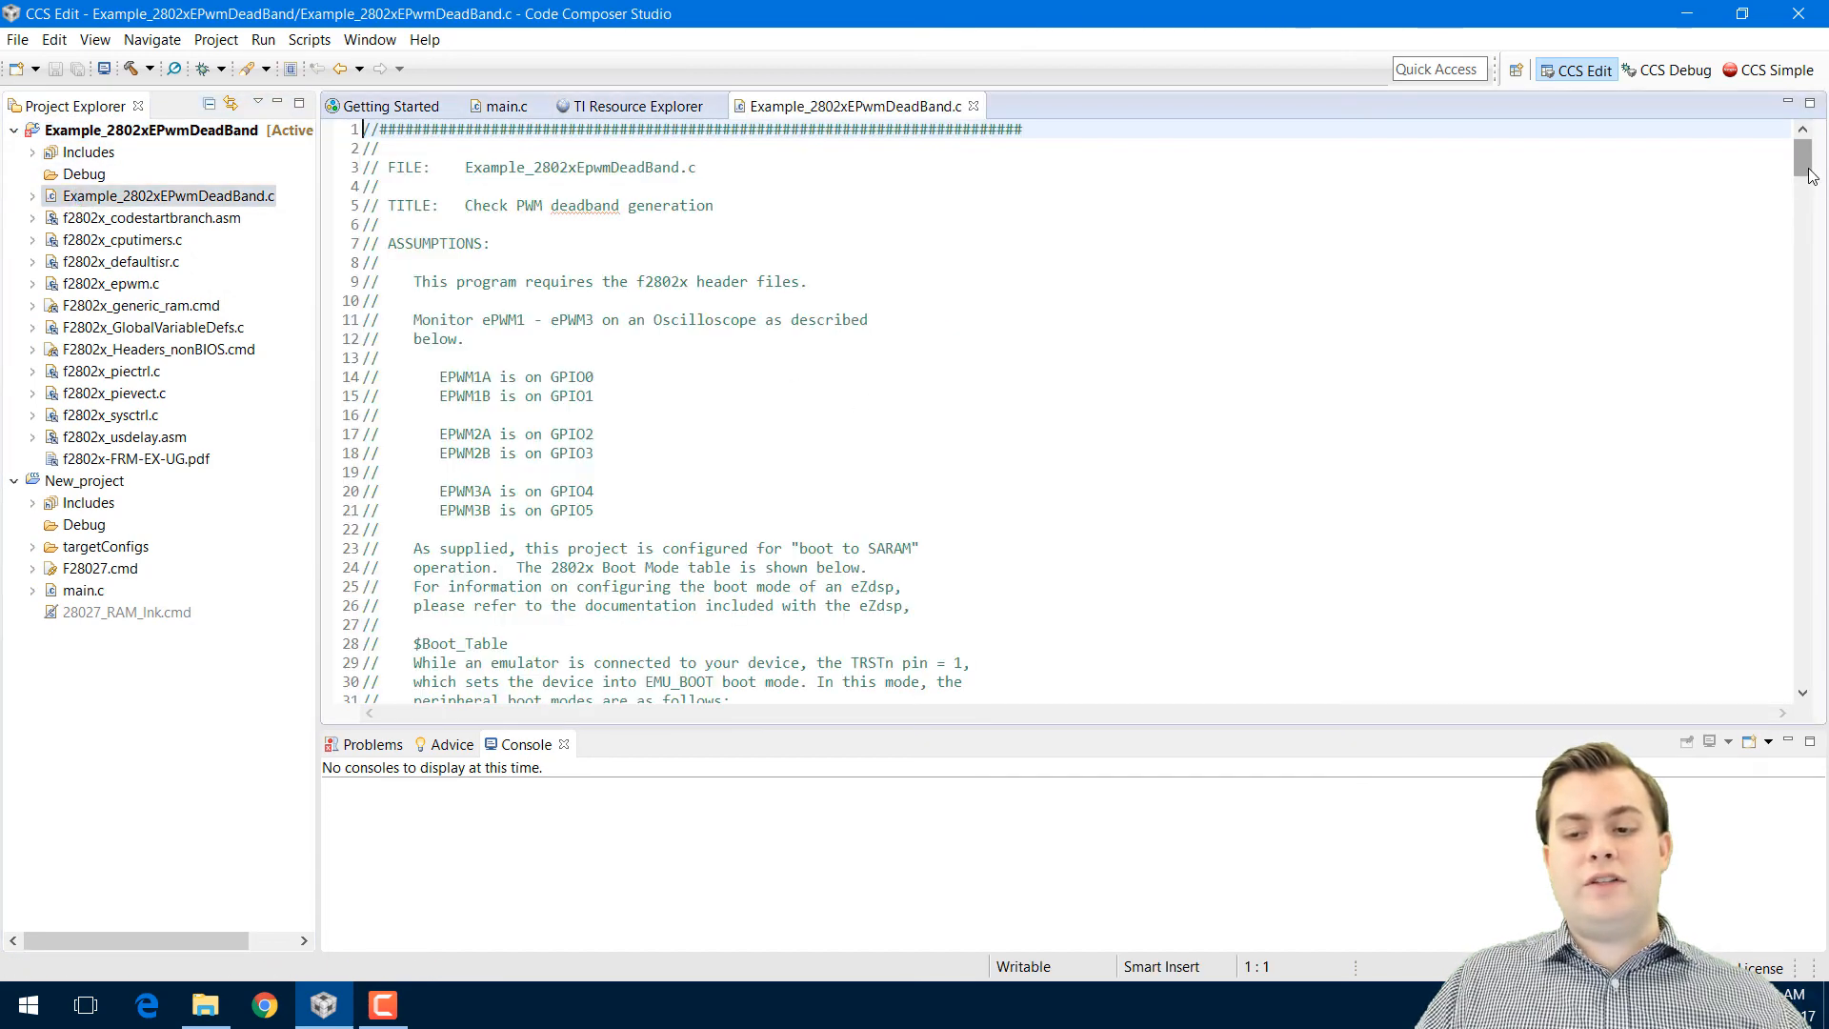
left_click_drag(1809, 176, 1813, 274)
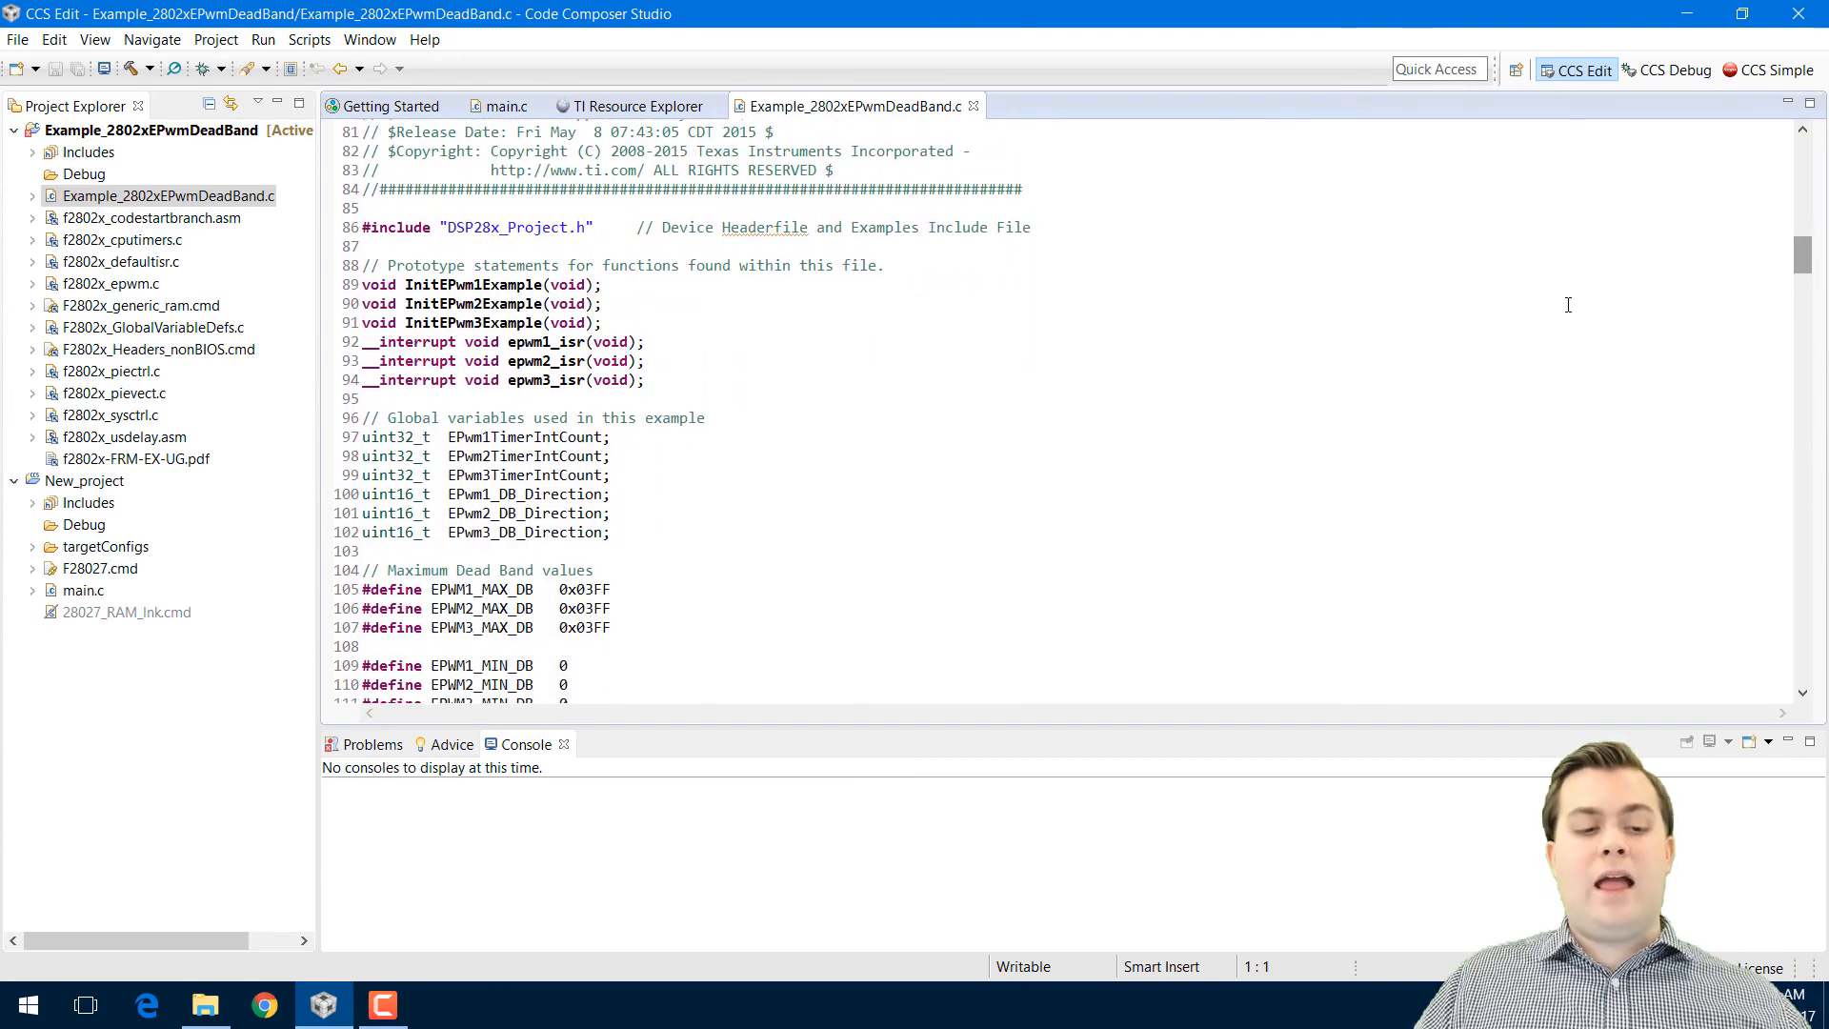
Set the connection in the Example_2802xEPwmDeadBand project's general properties to Texas Instruments XDS100v2 USB Debug Probe
right_click(109, 133)
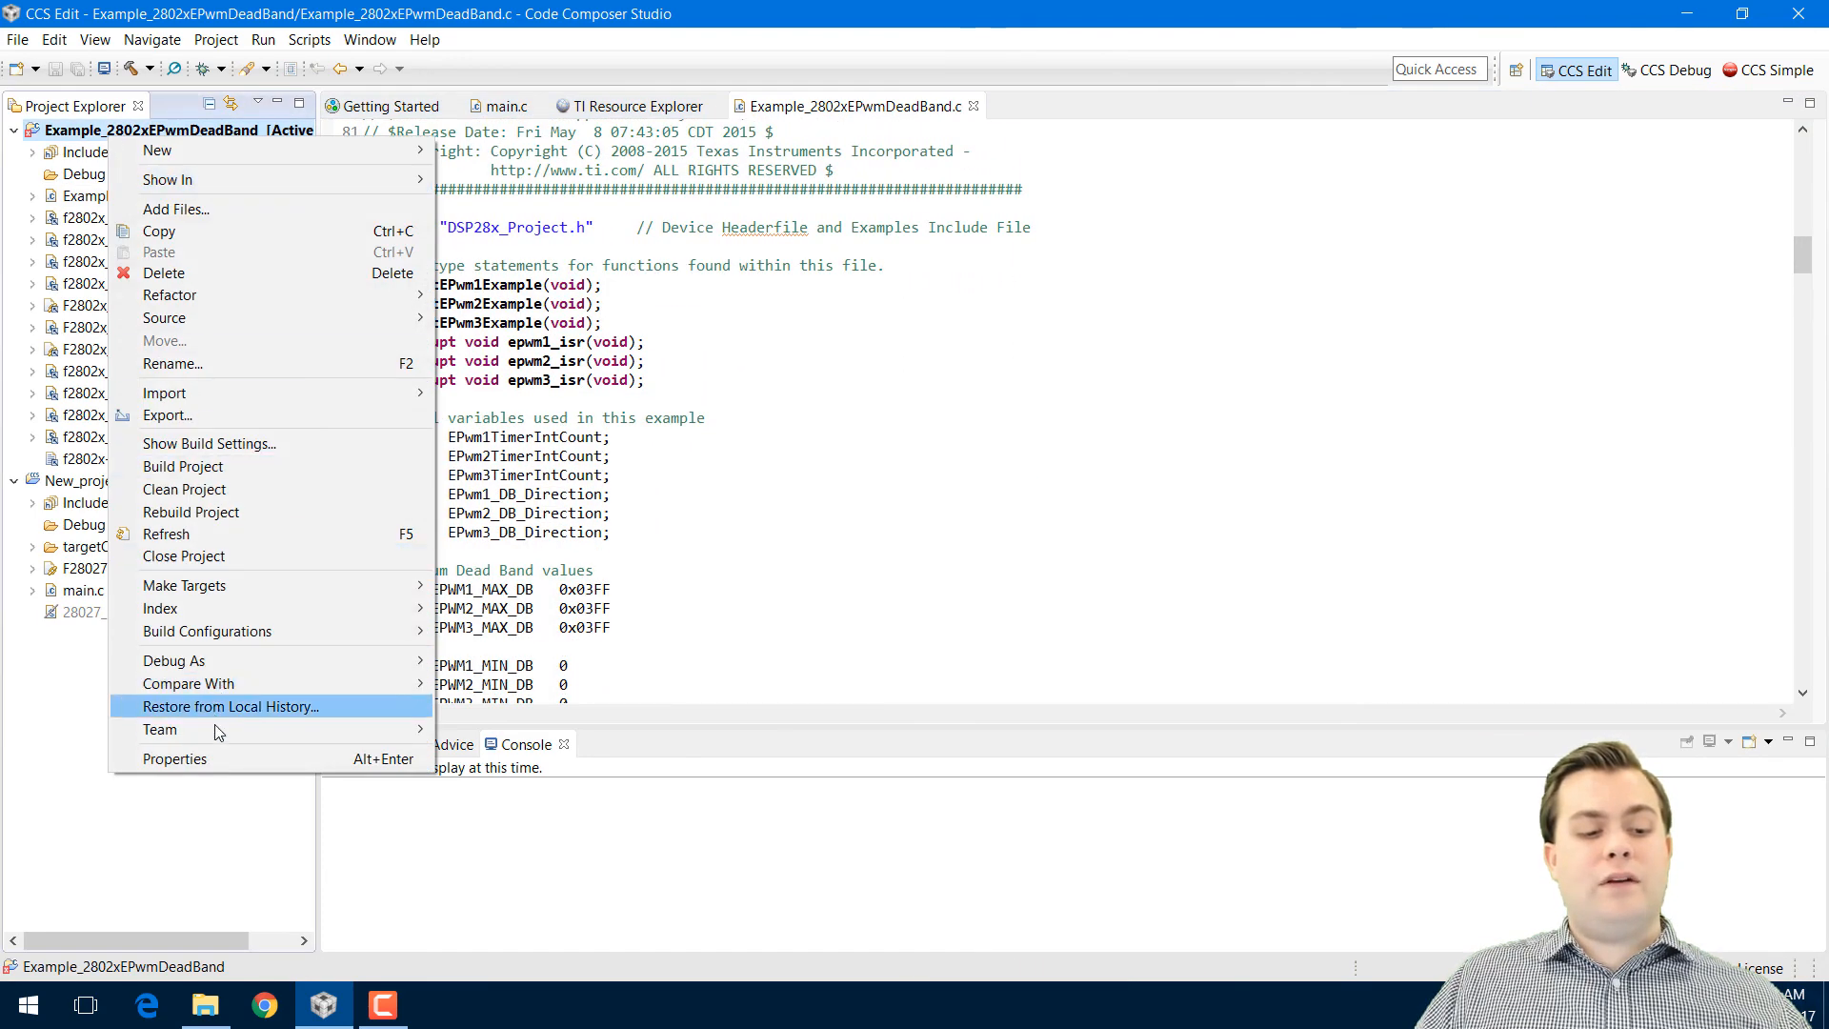
left_click(208, 758)
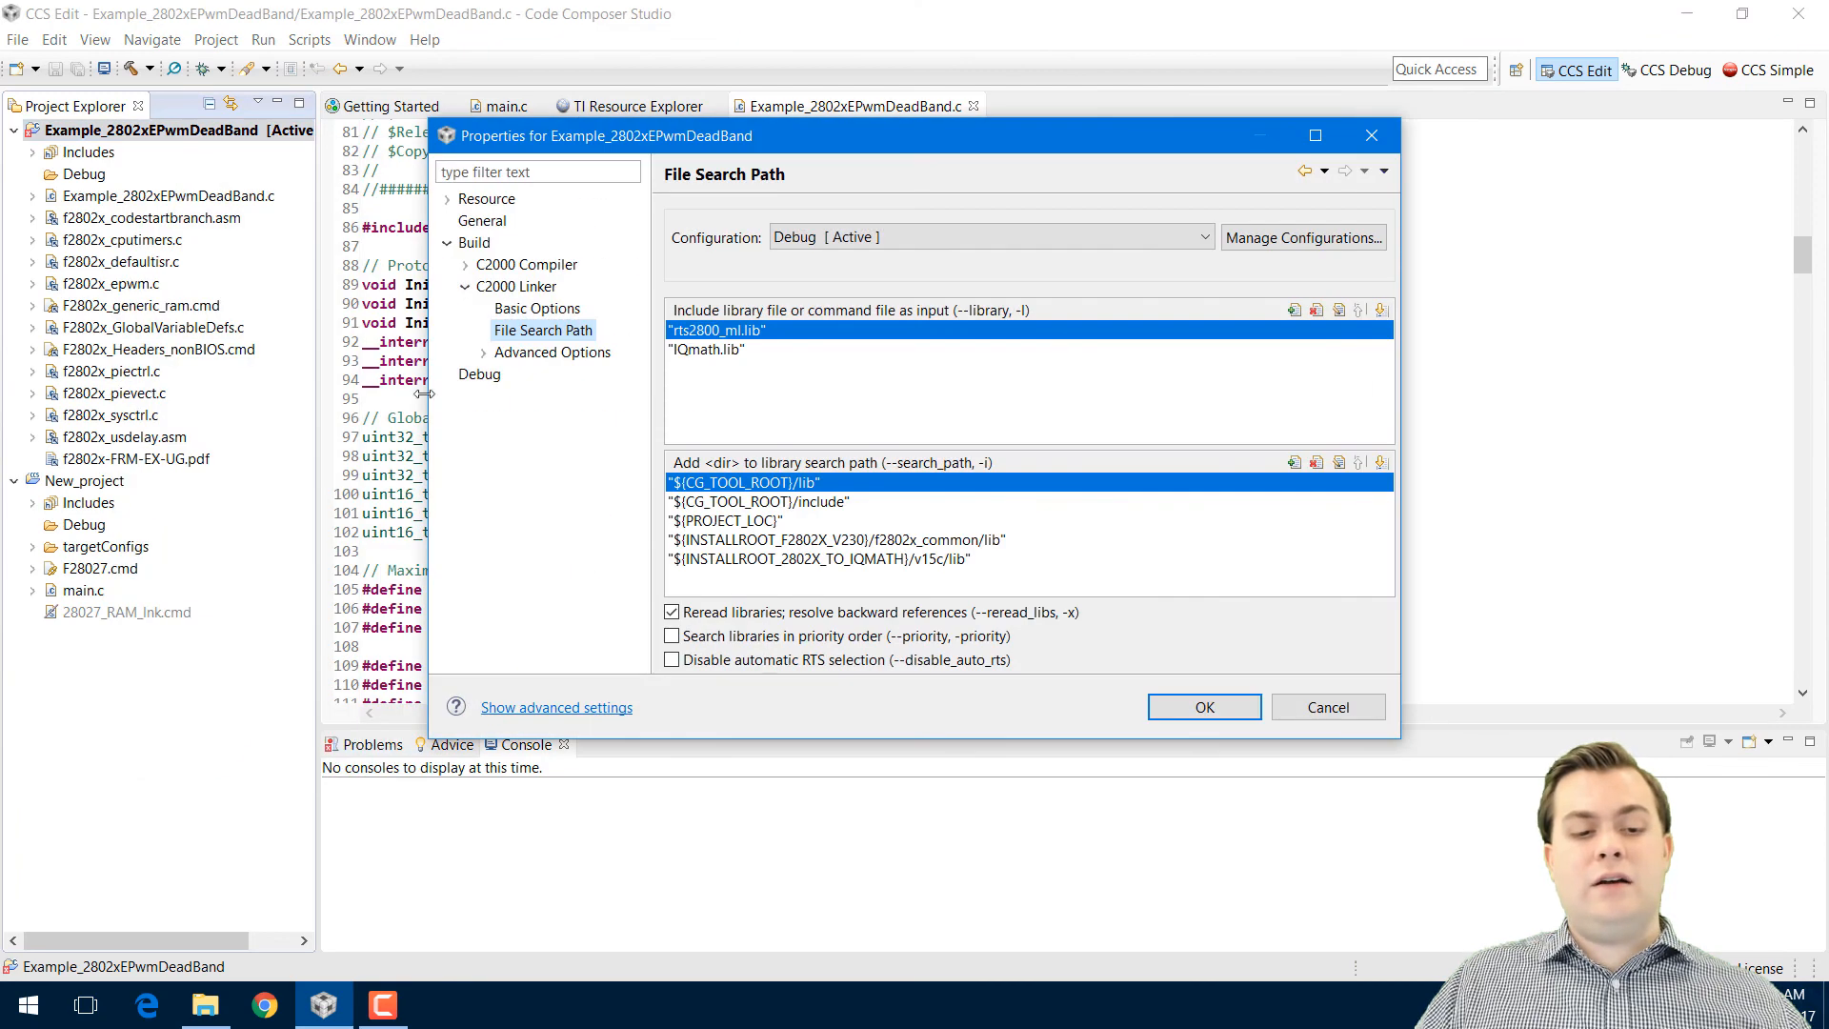
left_click(483, 222)
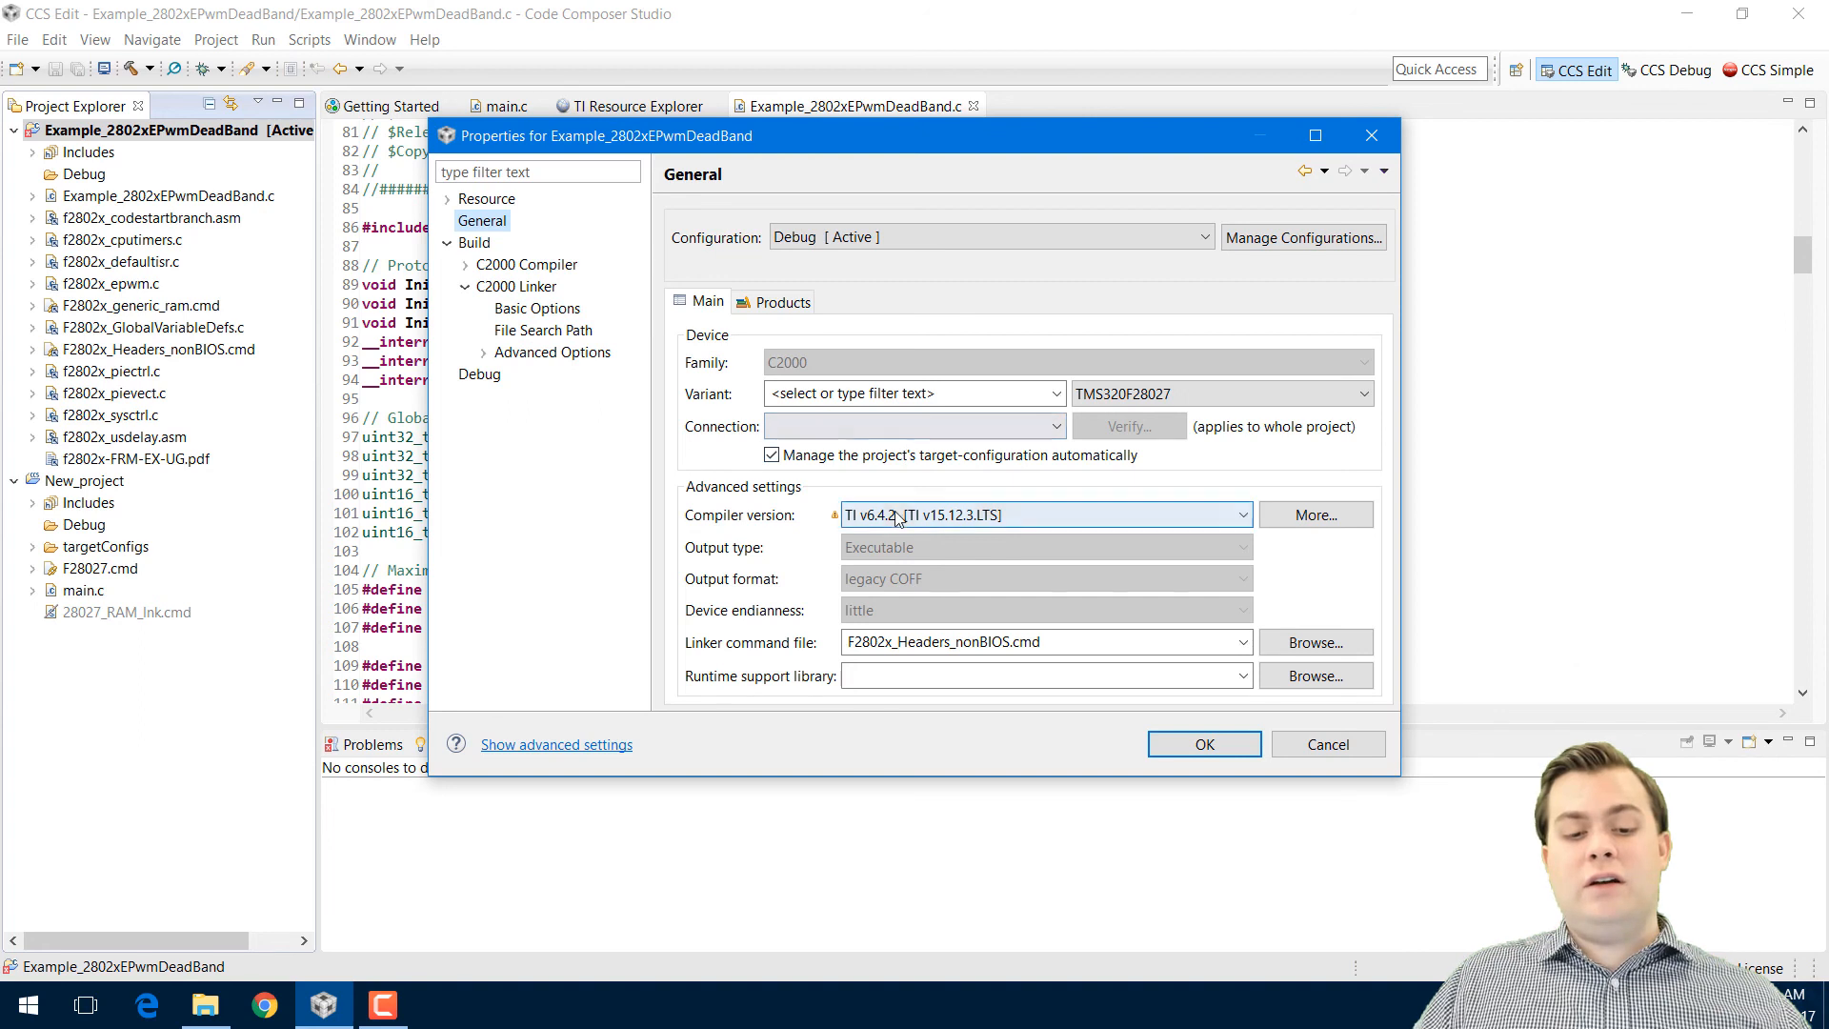
left_click(893, 426)
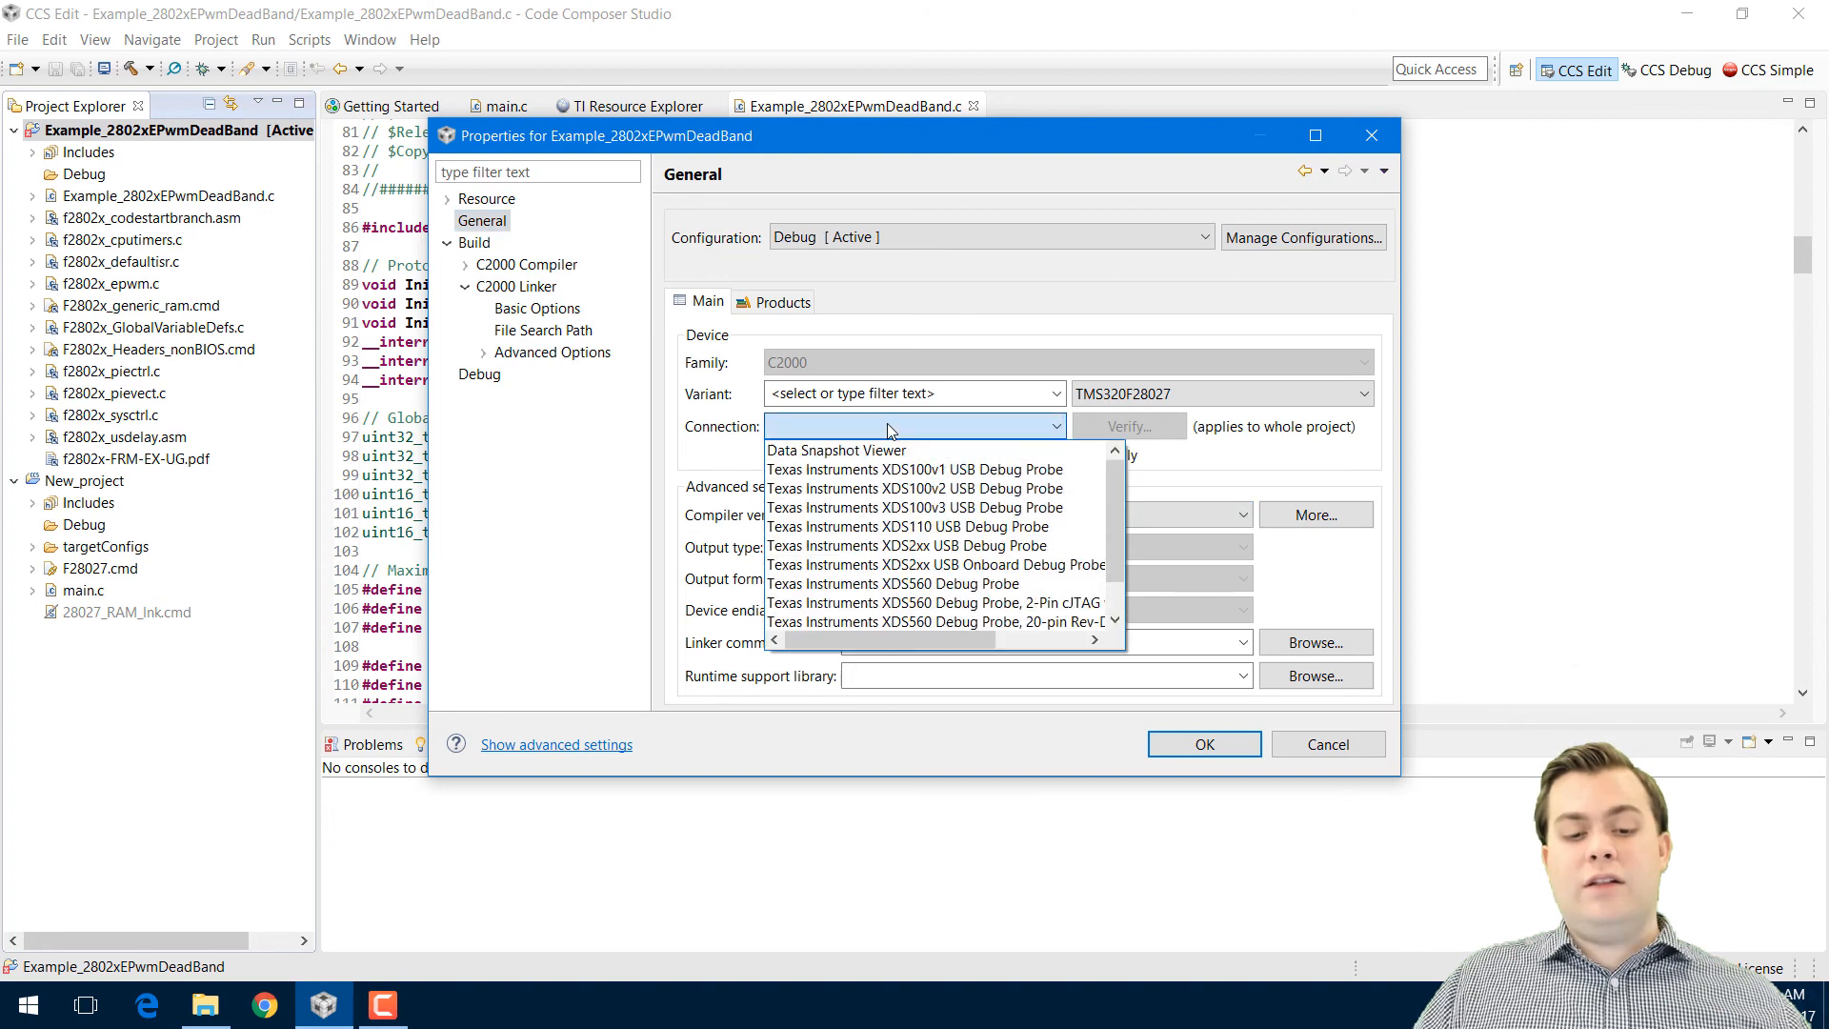
left_click(913, 493)
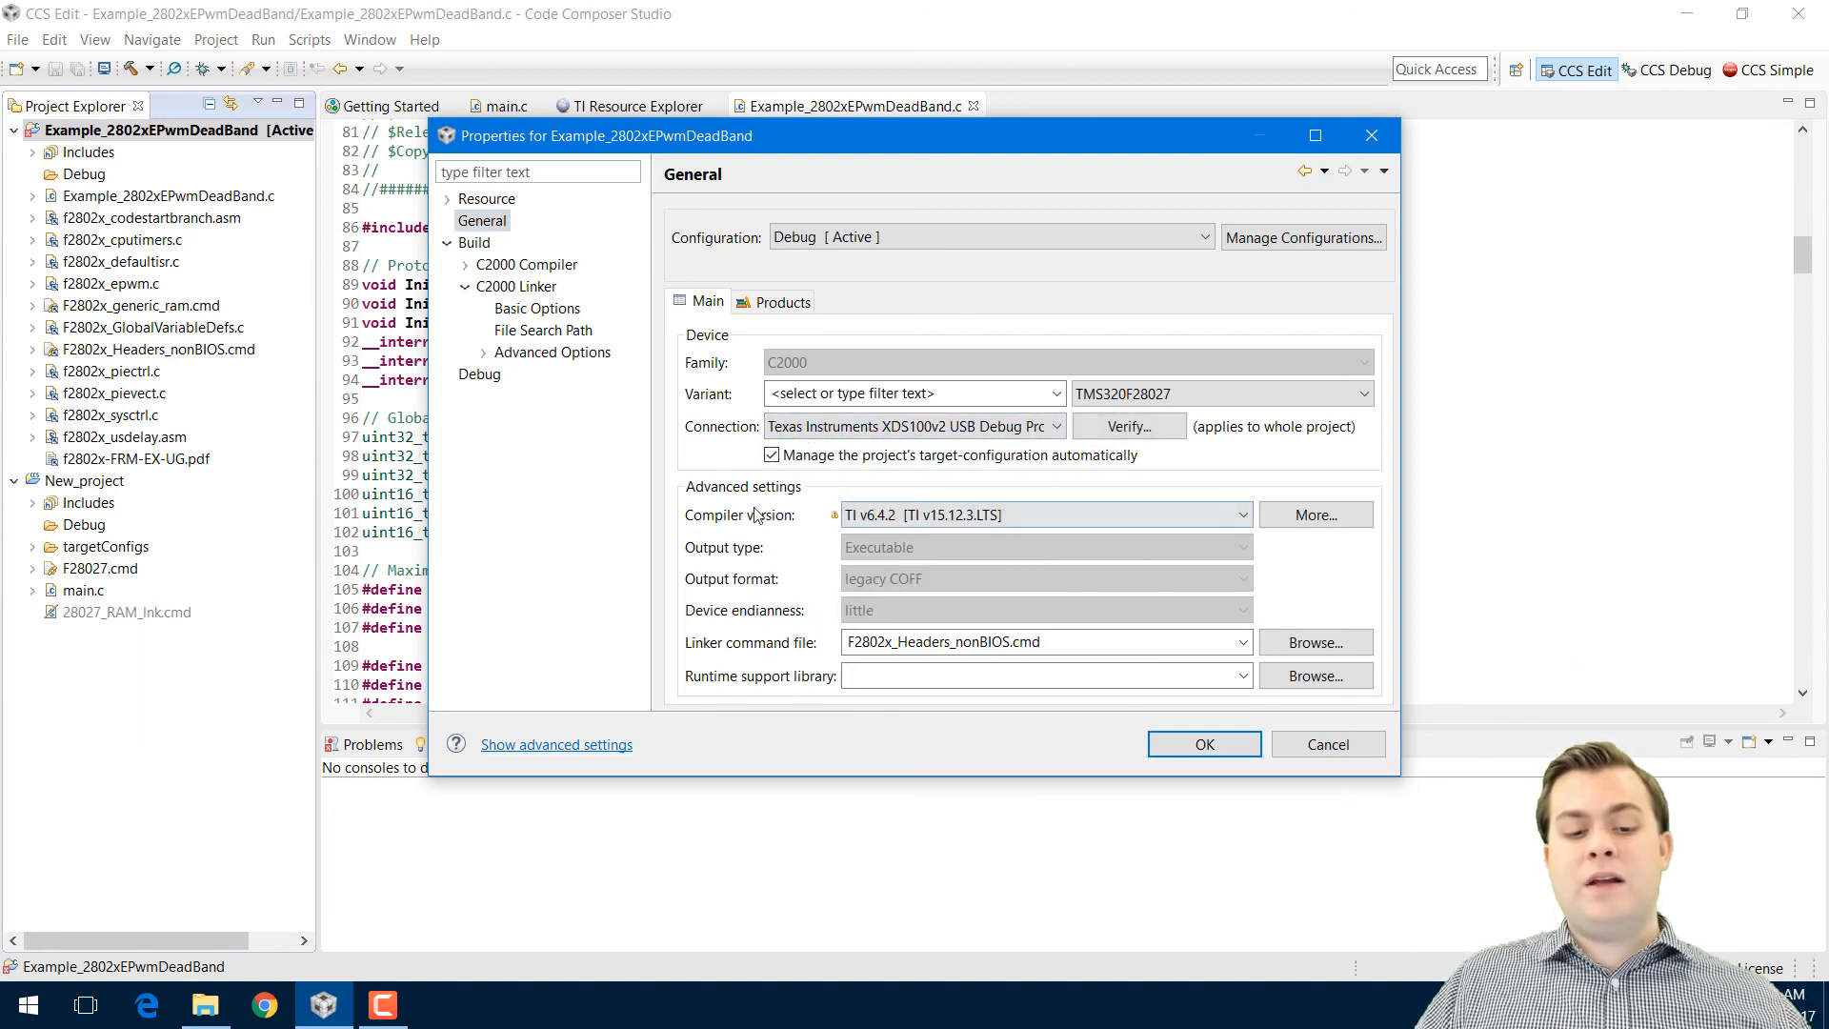
Set the example project's compiler version to TI v15.12.3.LTS and apply the properties
left_click(875, 515)
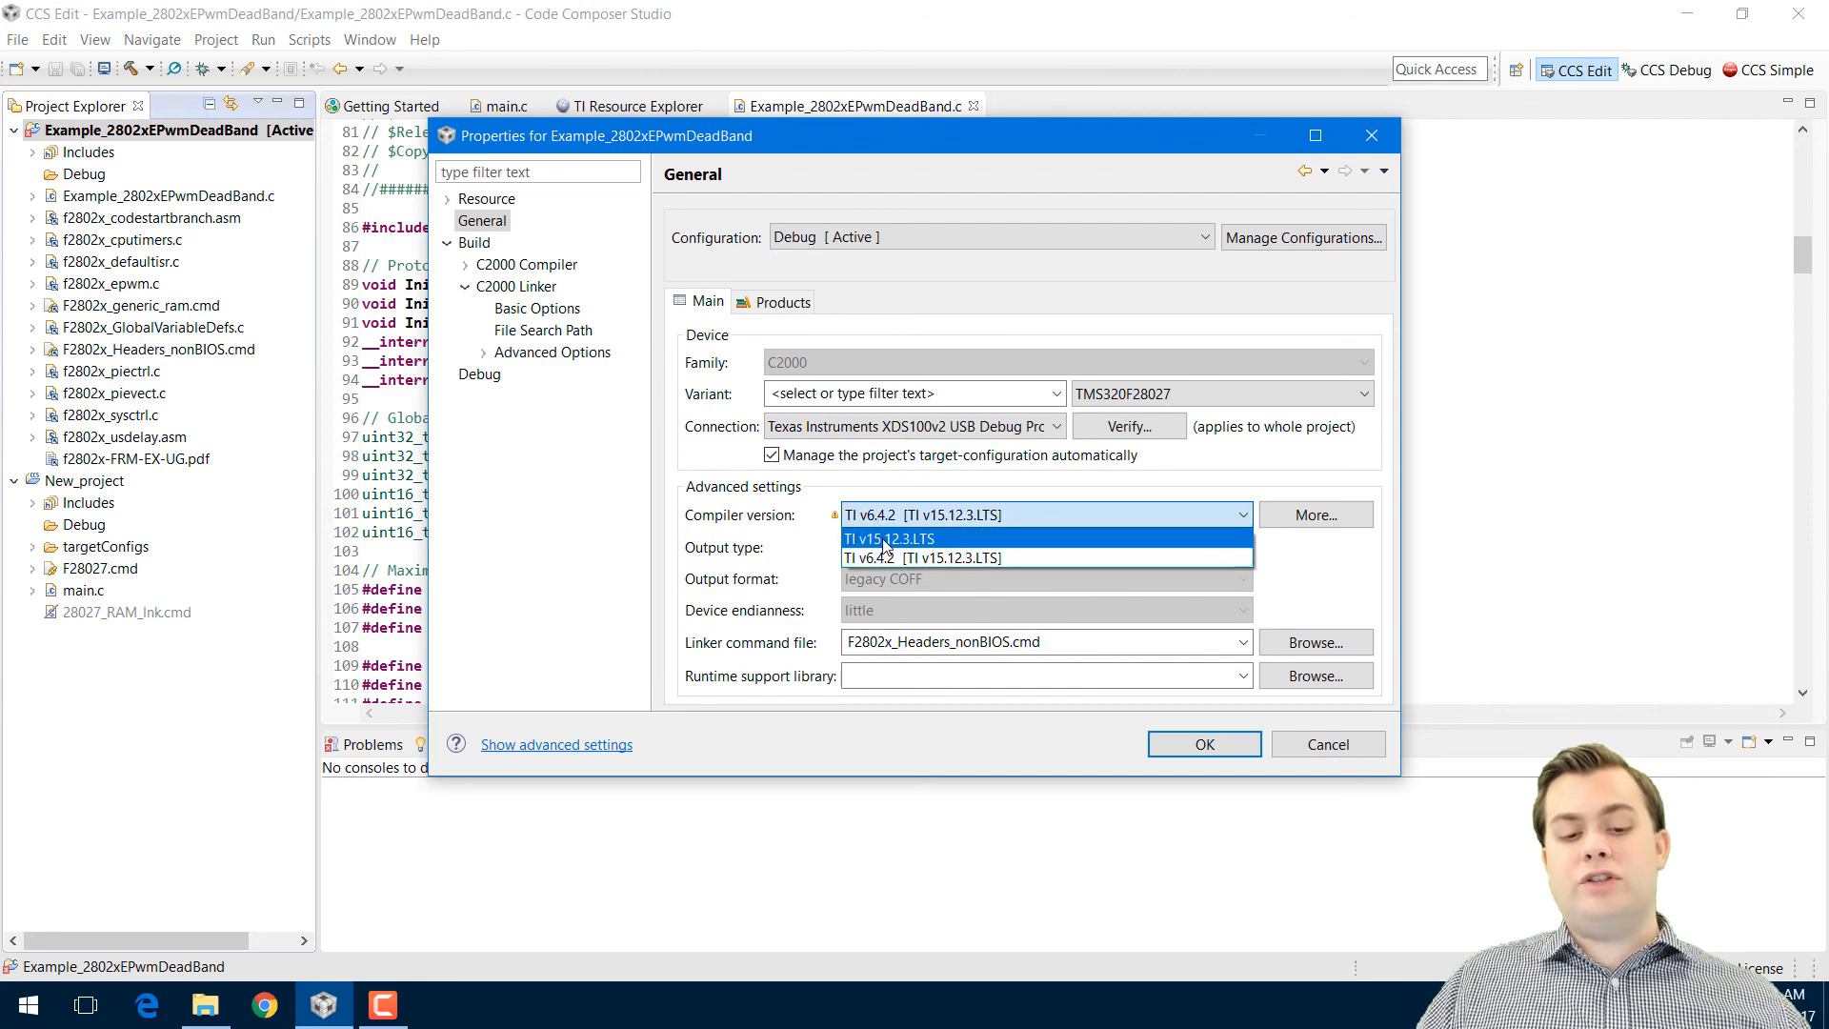
left_click(881, 537)
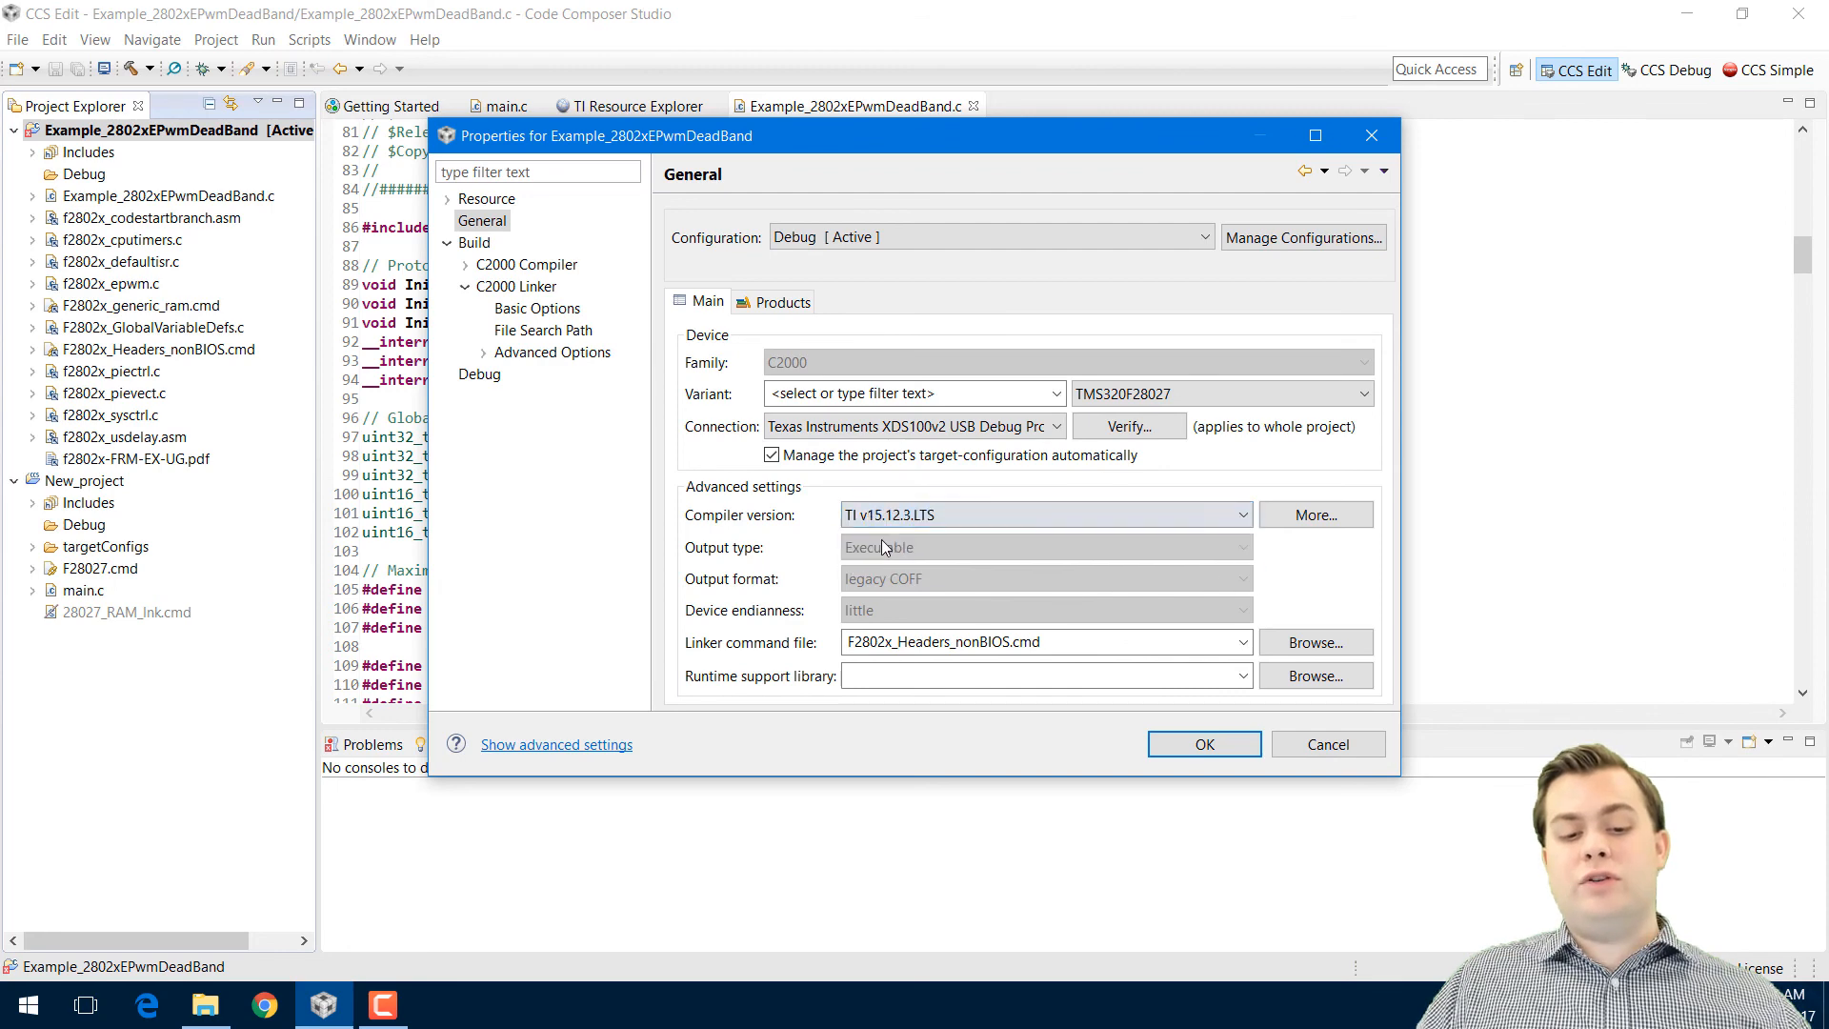
left_click(1176, 742)
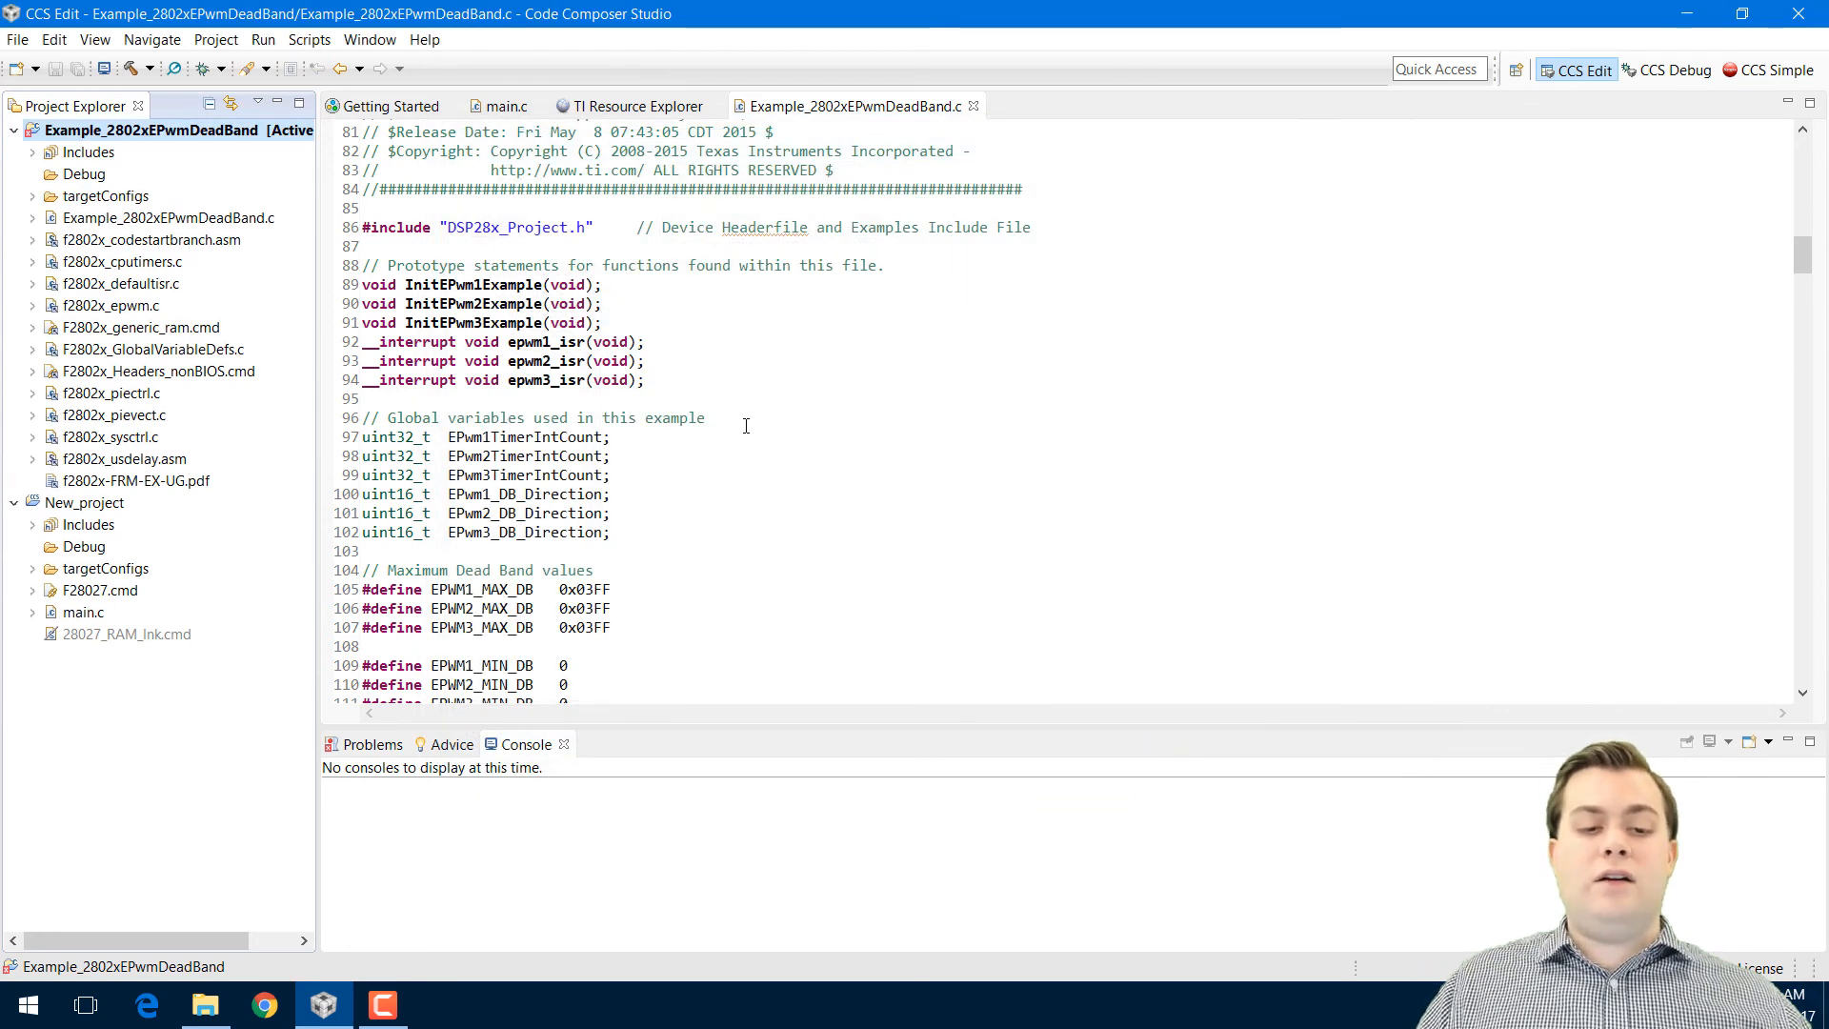